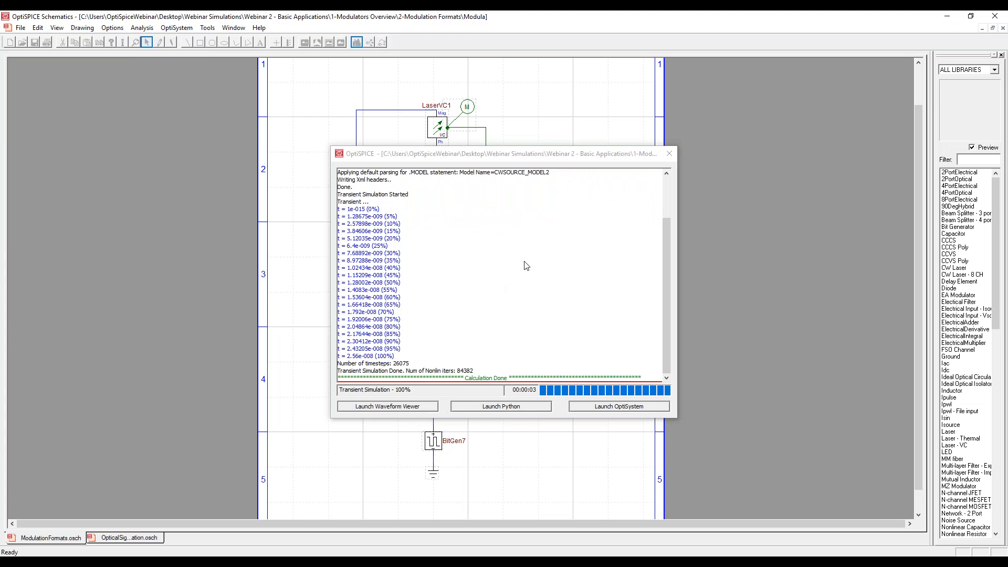
Review the transient settings in the simulation setup, checking the stop time, transient noise option and maximum noise bandwidth.
left_click(670, 155)
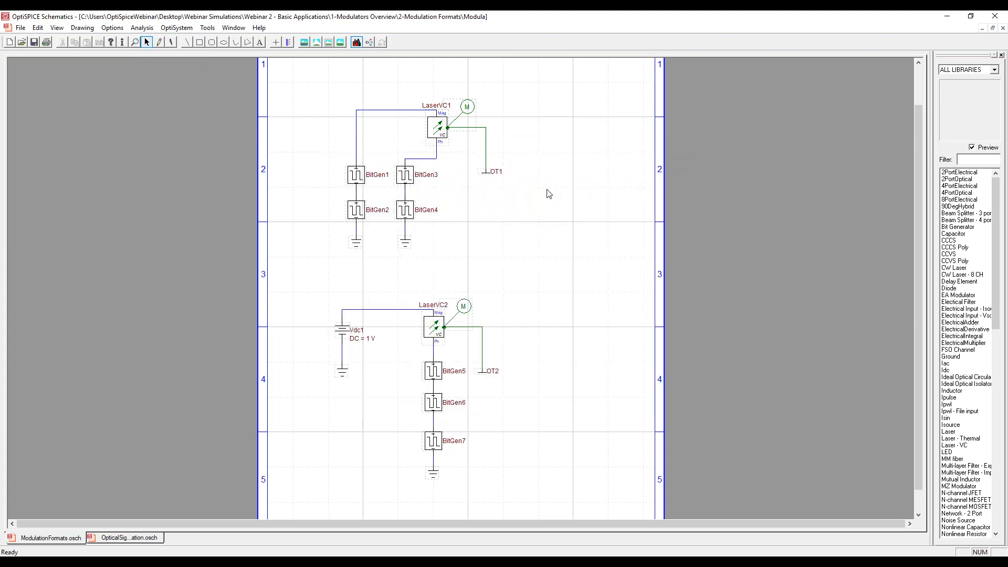
double_click(542, 187)
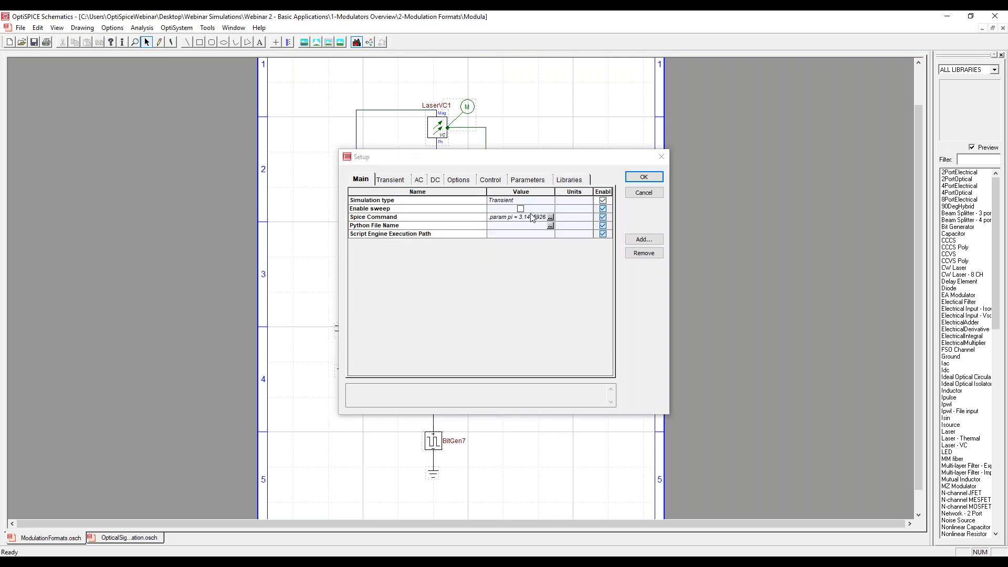
left_click(399, 180)
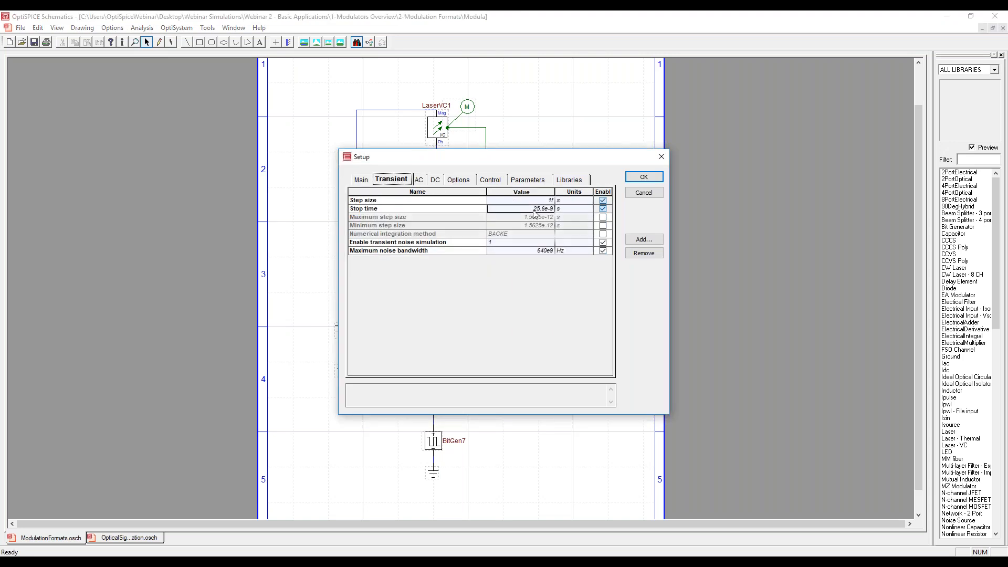
left_click_drag(545, 210, 560, 216)
left_click(535, 252)
double_click(539, 252)
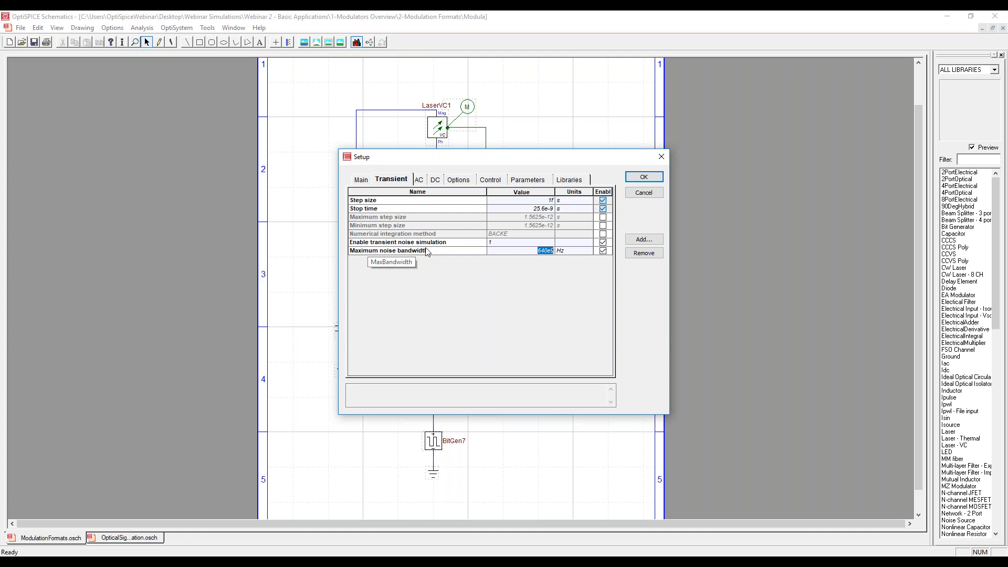
left_click(426, 251)
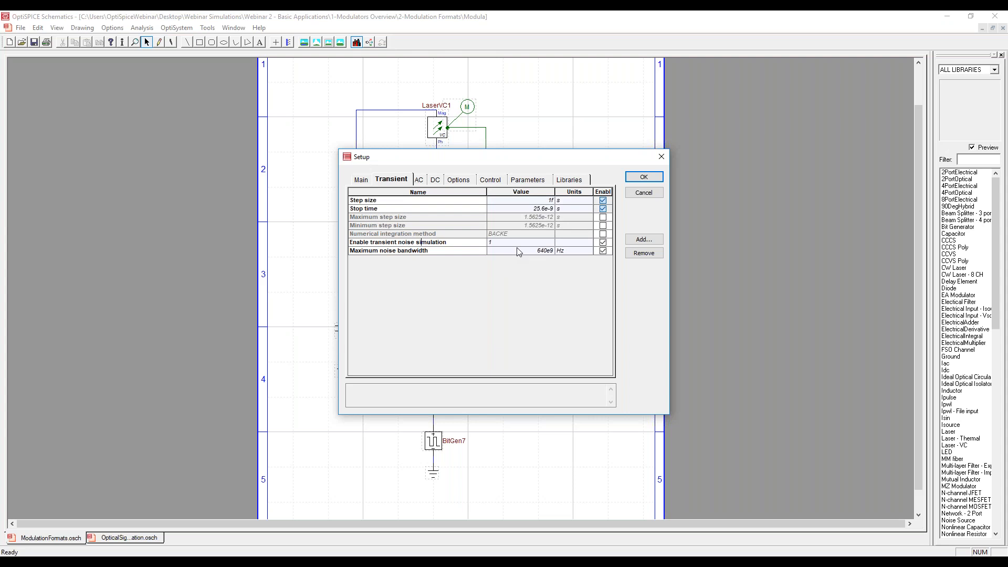
left_click(644, 177)
Rerun the simulation and inspect the first transient graph in the Waveform Viewer in a widened plot window.
left_click(142, 27)
left_click(151, 62)
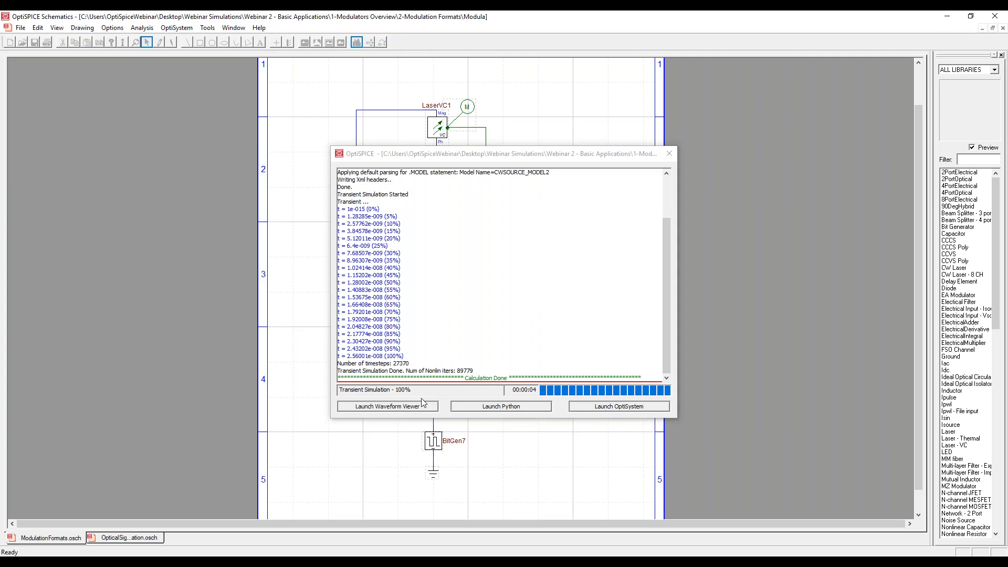
left_click(395, 407)
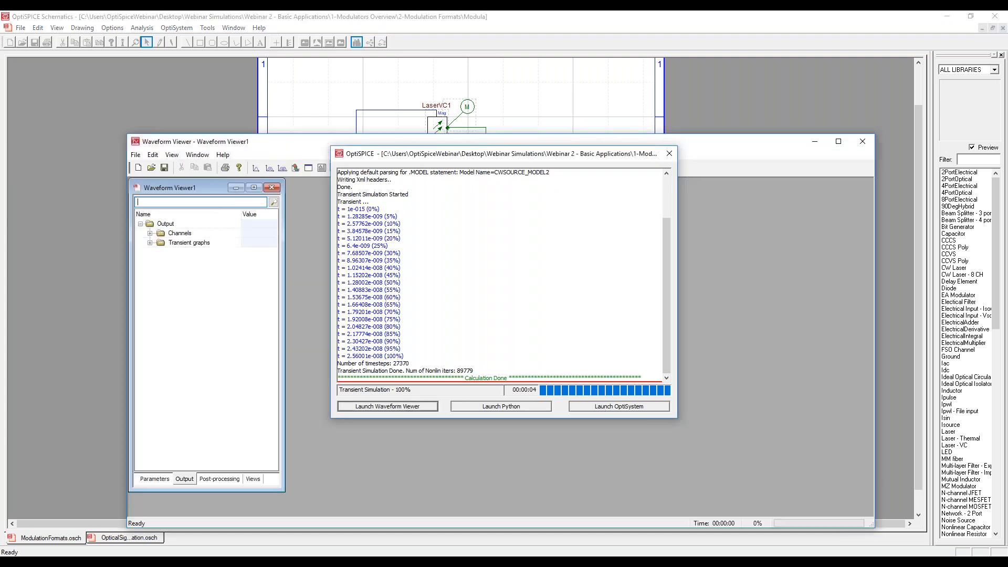
left_click(149, 243)
double_click(184, 251)
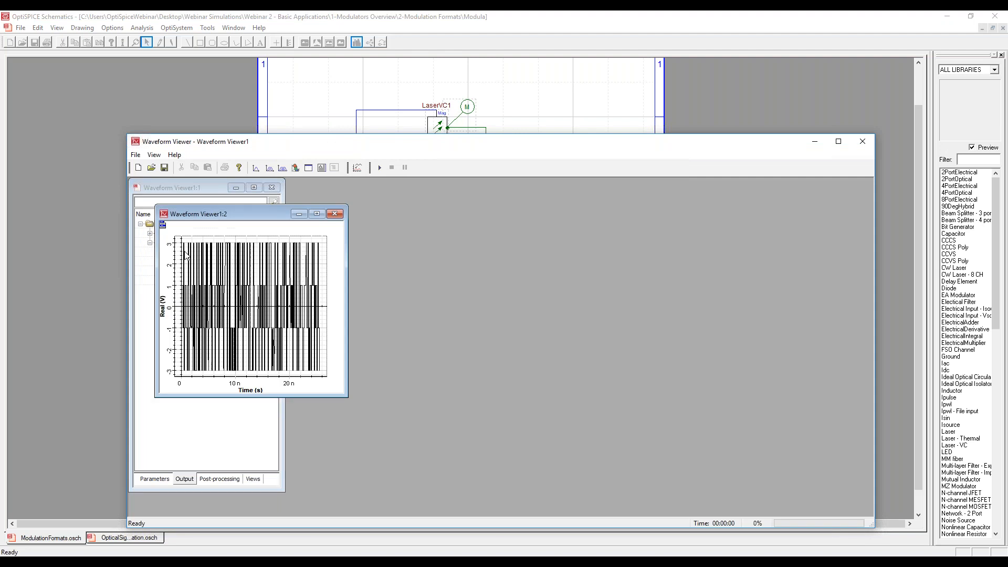
left_click_drag(346, 245, 750, 246)
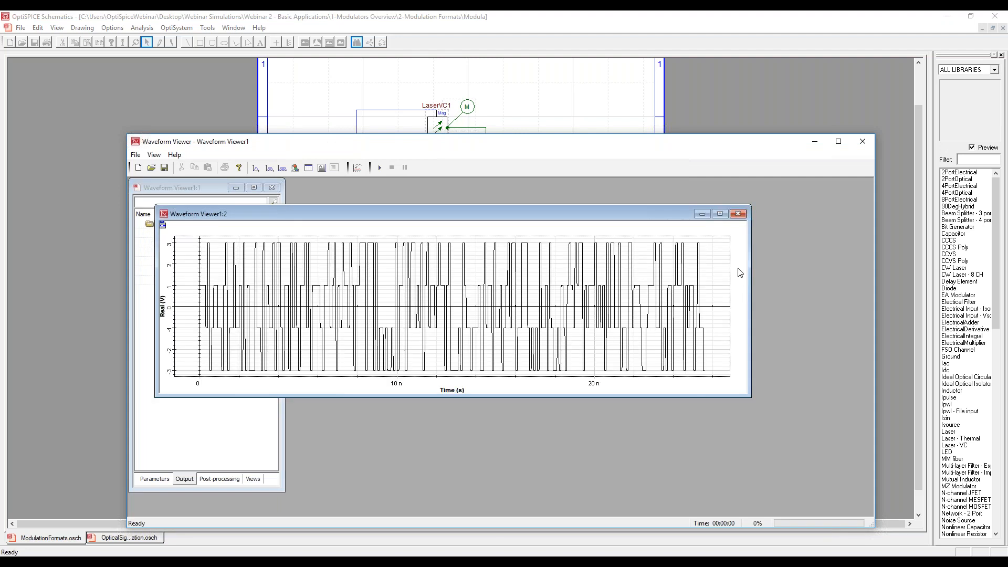
left_click(863, 141)
Open the simulation output in OptiSystem and bring its layout in front of the simulation window.
left_click(504, 360)
left_click(588, 408)
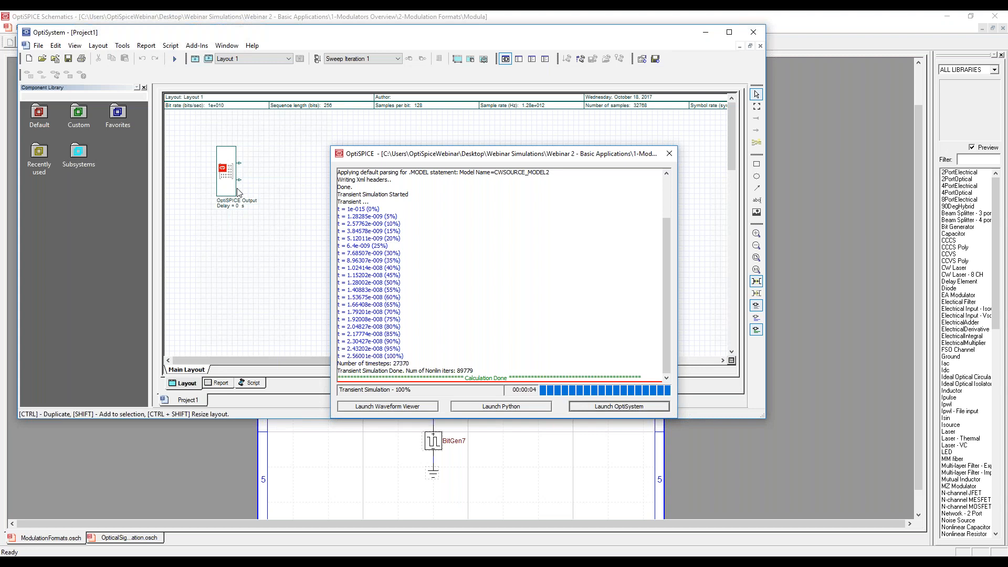
left_click(292, 134)
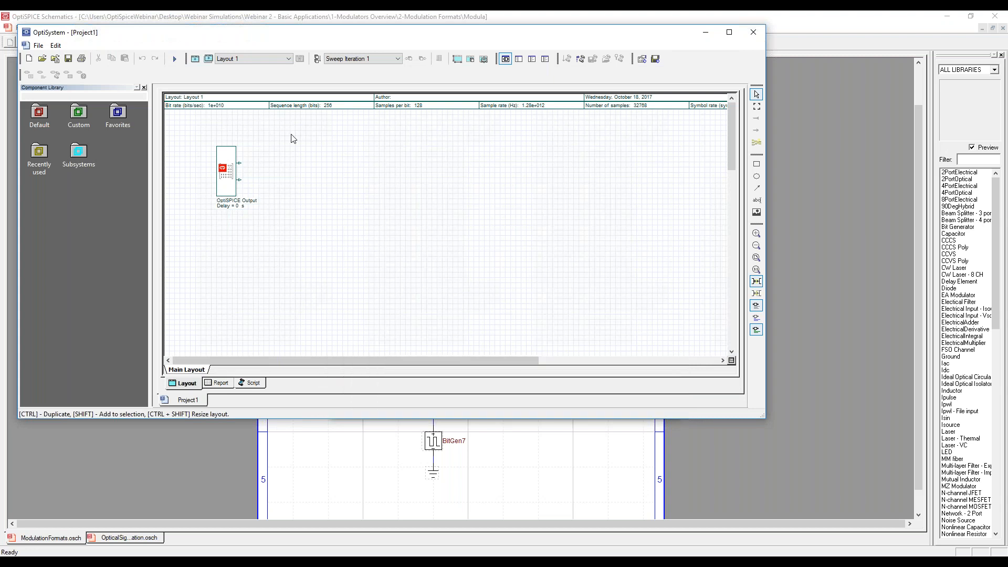
Check the label of the OptiSPICE Output component's upper port in its port properties.
right_click(240, 164)
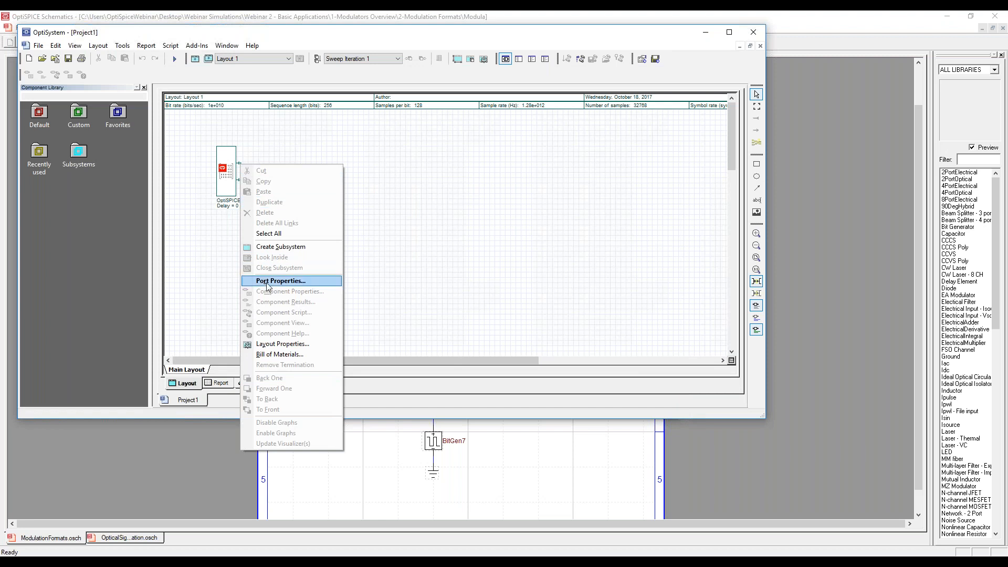
left_click(283, 288)
left_click(372, 262)
left_click_drag(372, 262, 336, 262)
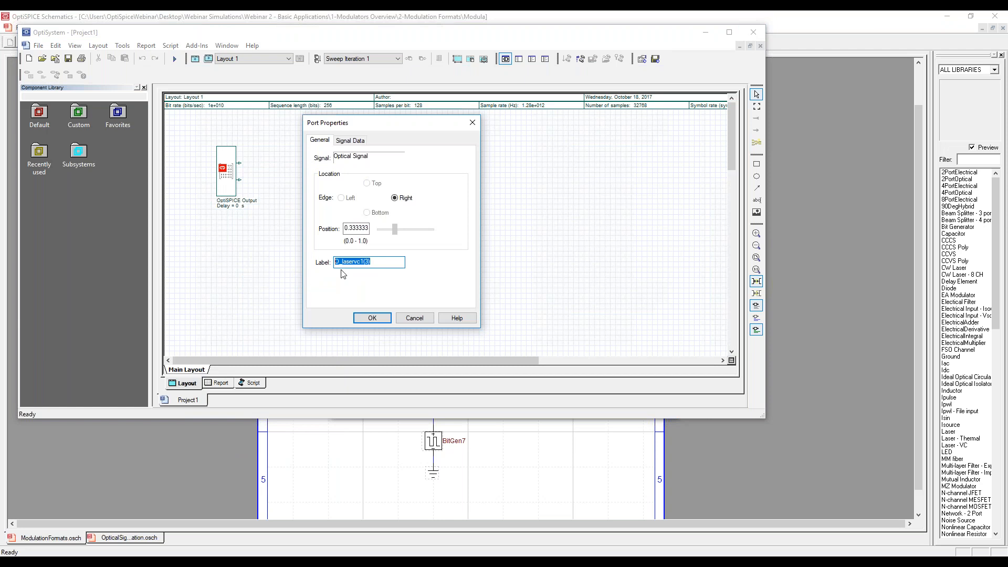
left_click(415, 317)
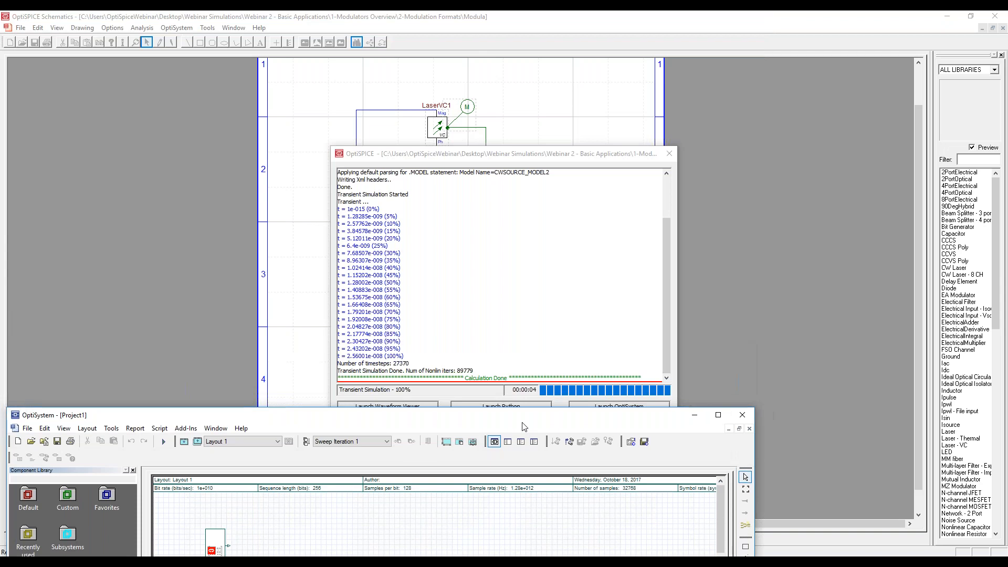
Uncover the OptiSPICE schematic to examine the laser outputs, and return to the OptiSystem layout.
left_click_drag(509, 157, 785, 188)
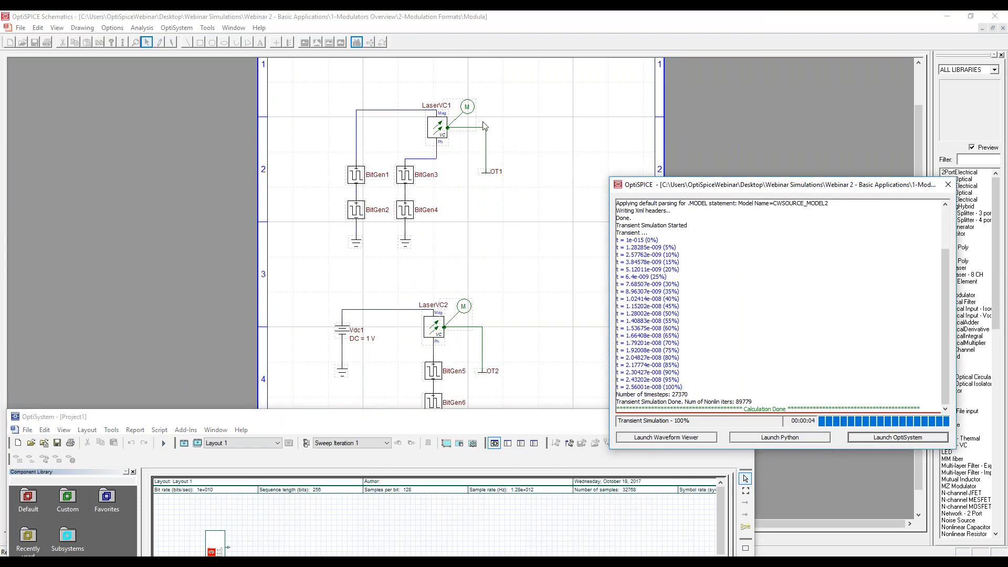
left_click(467, 118)
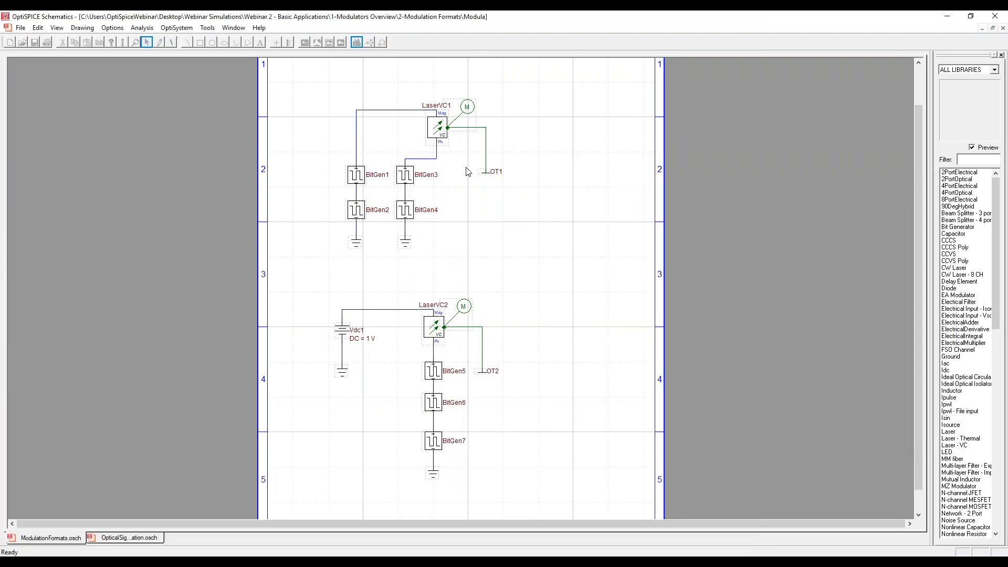
left_click(302, 560)
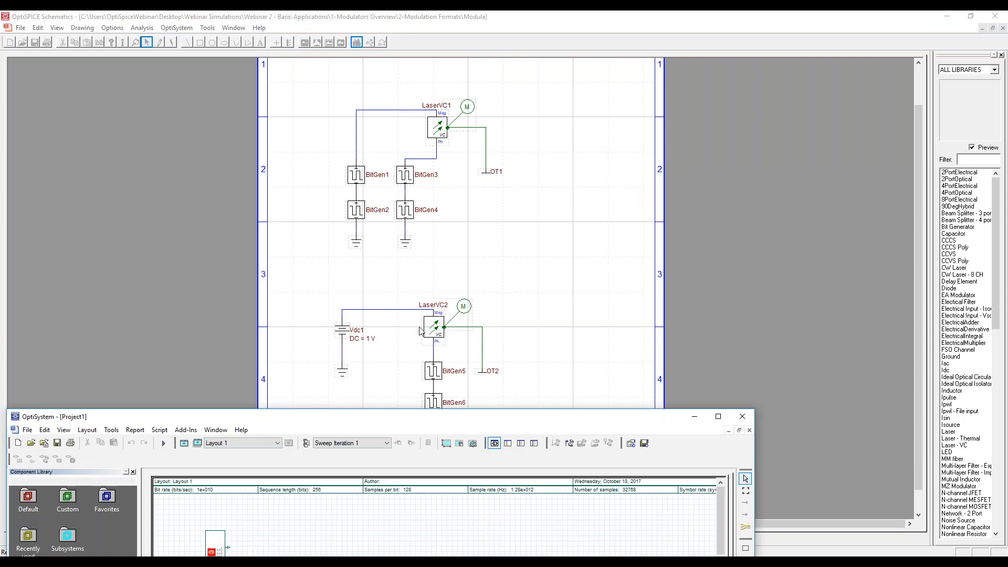
left_click_drag(397, 420, 495, 86)
Add two Optical Coherent PSK/QAM Receivers from the receivers library, one connected to each OptiSPICE Output port.
left_click(128, 167)
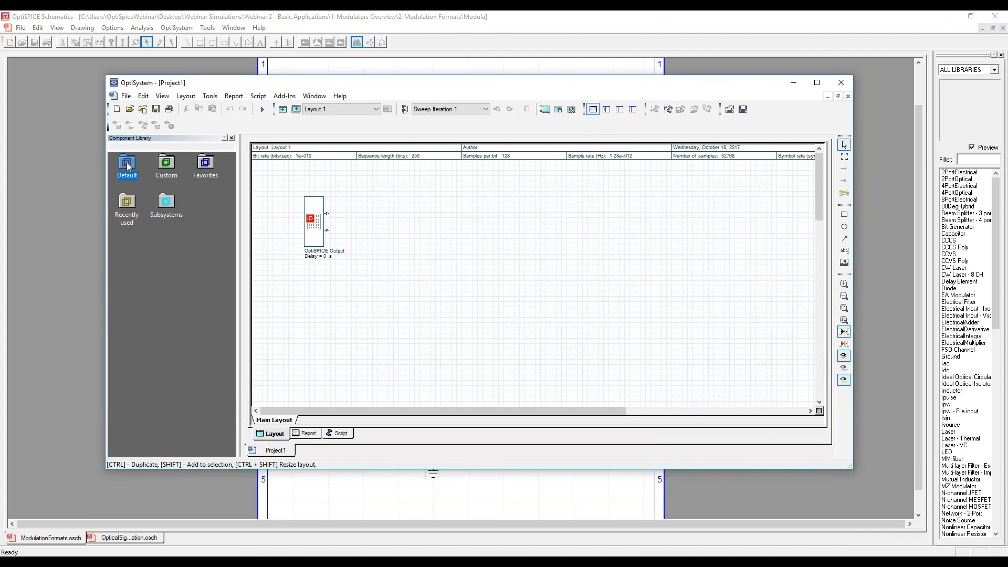
double_click(128, 167)
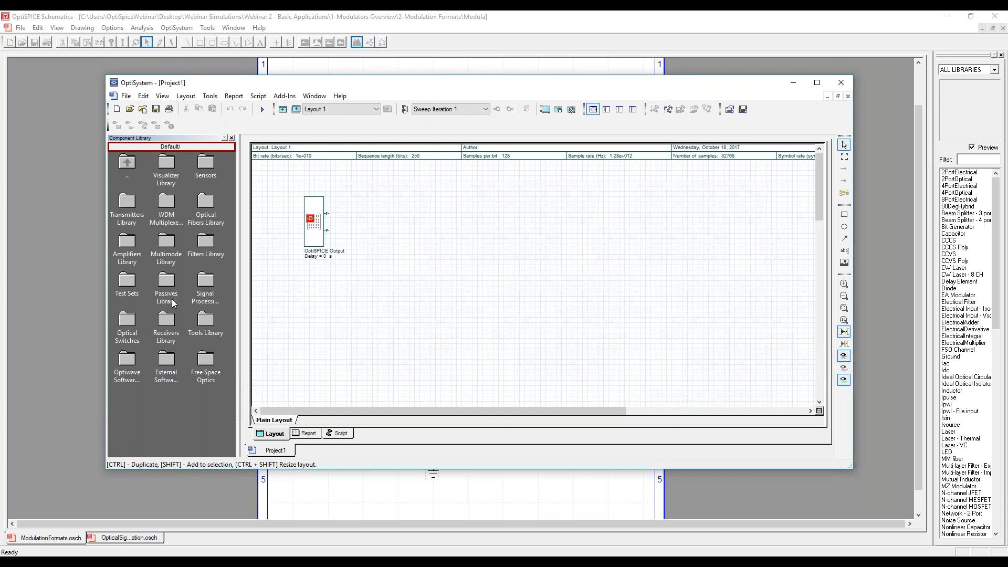
double_click(167, 320)
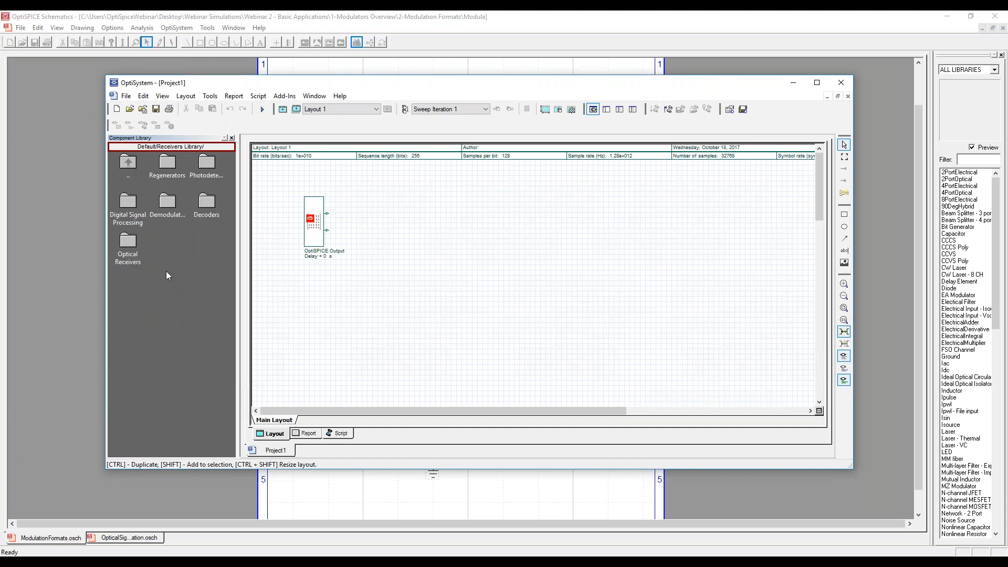
double_click(129, 242)
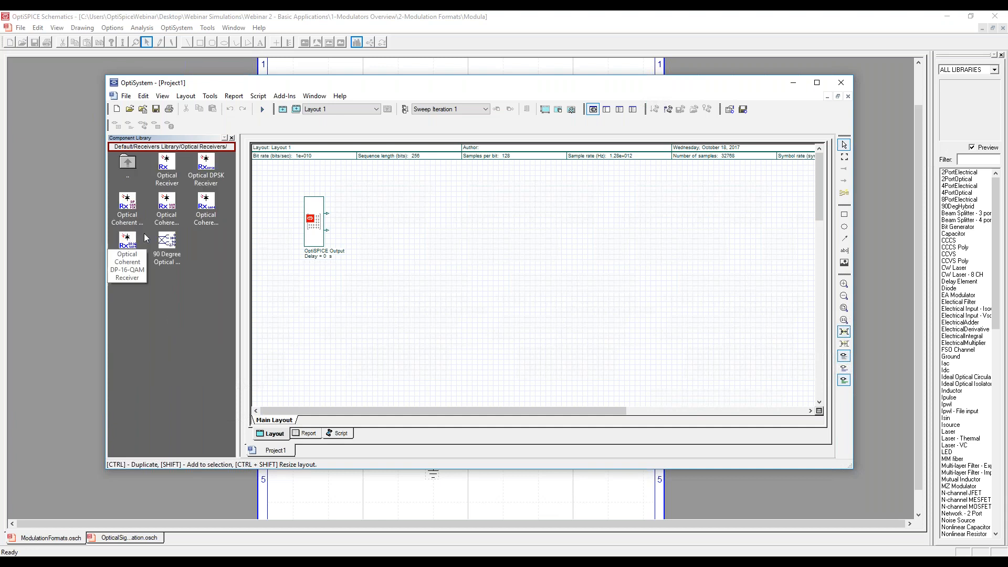
left_click_drag(166, 204, 413, 205)
left_click_drag(165, 226, 413, 268)
Add an Electrical Constellation Visualizer from the visualizer library to the outputs of each coherent receiver.
double_click(128, 163)
double_click(129, 163)
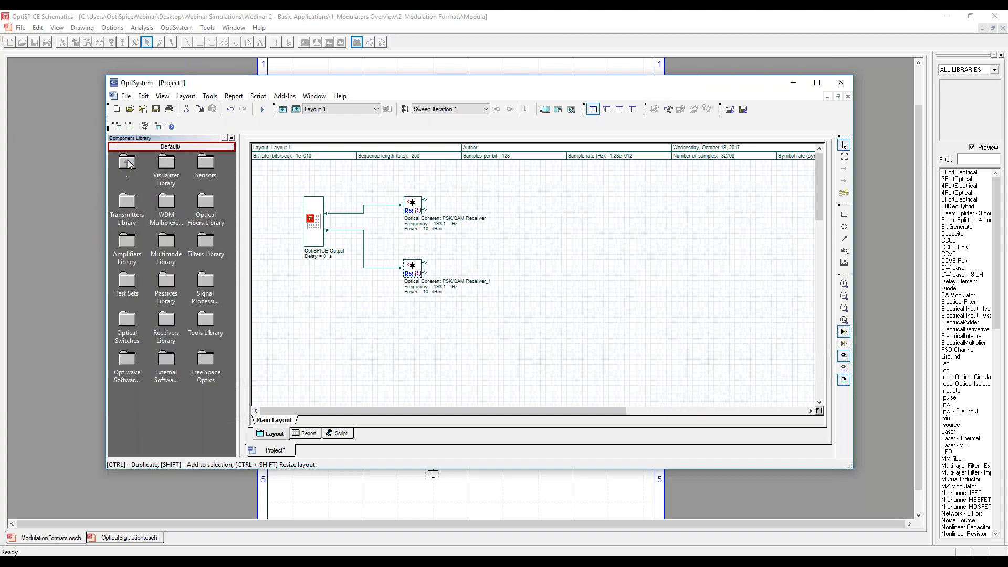
double_click(166, 163)
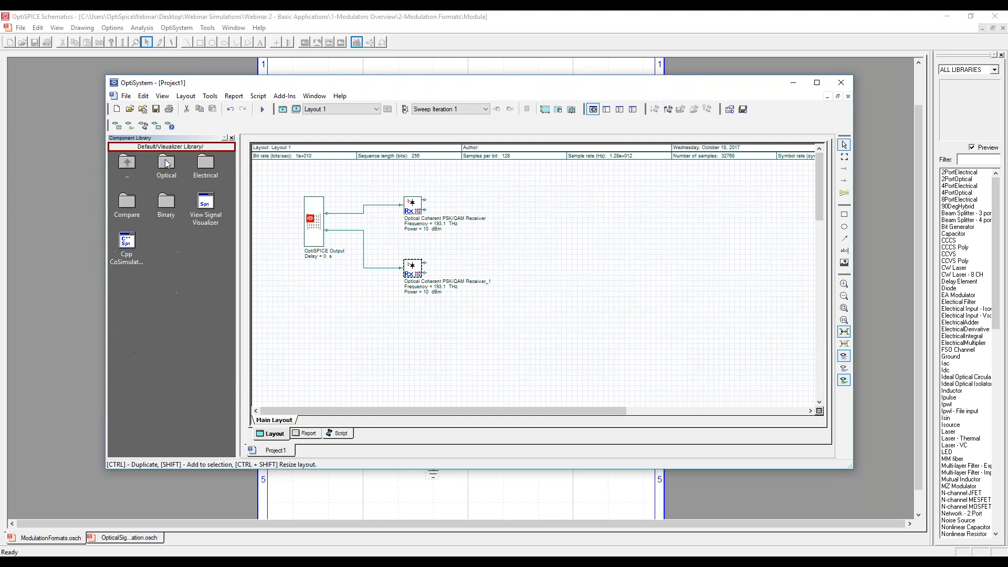
double_click(205, 162)
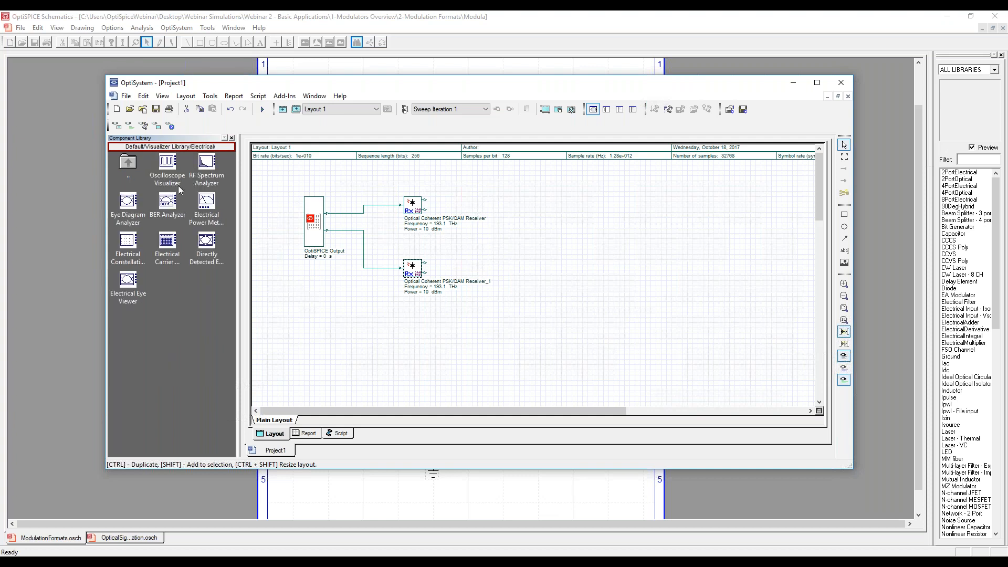
left_click_drag(139, 245, 488, 215)
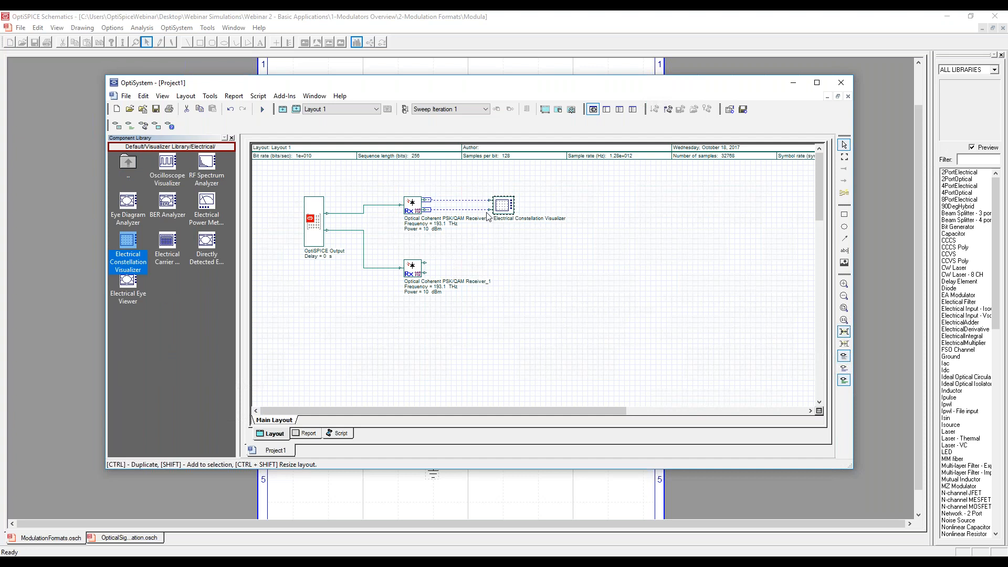
left_click_drag(135, 263, 496, 277)
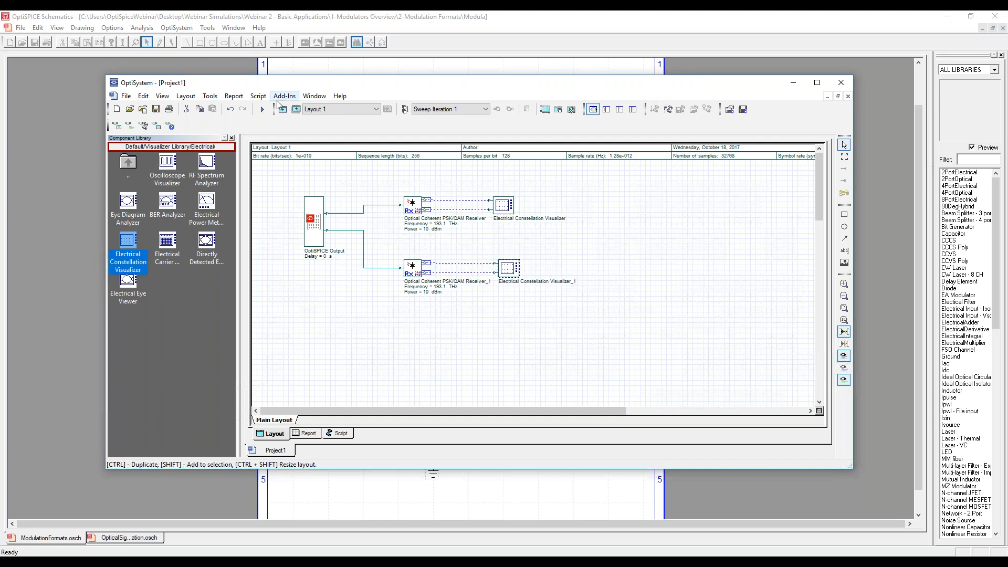
Calculate the whole project and close the calculation window.
left_click(262, 109)
left_click(634, 173)
left_click_drag(573, 157, 572, 198)
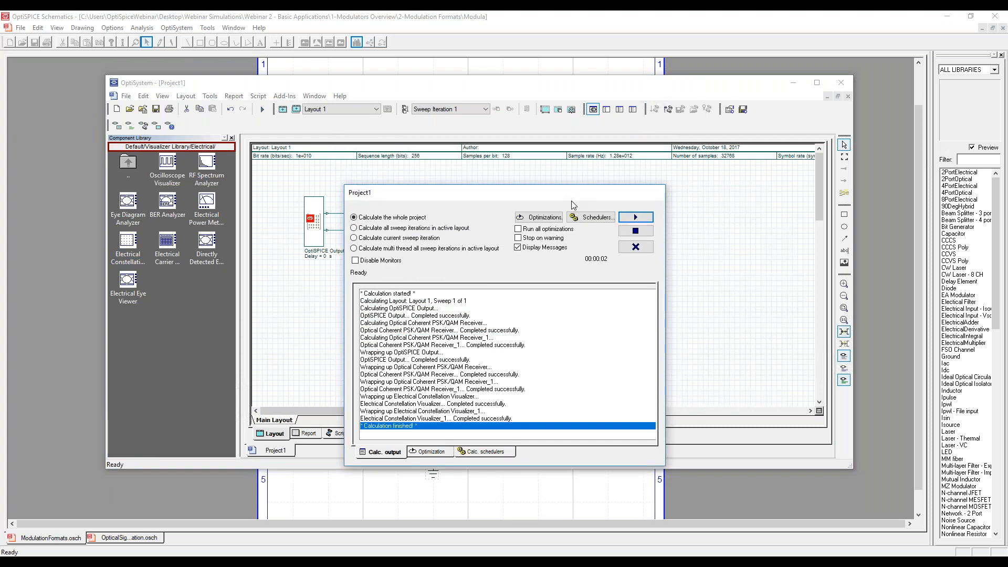
left_click(635, 247)
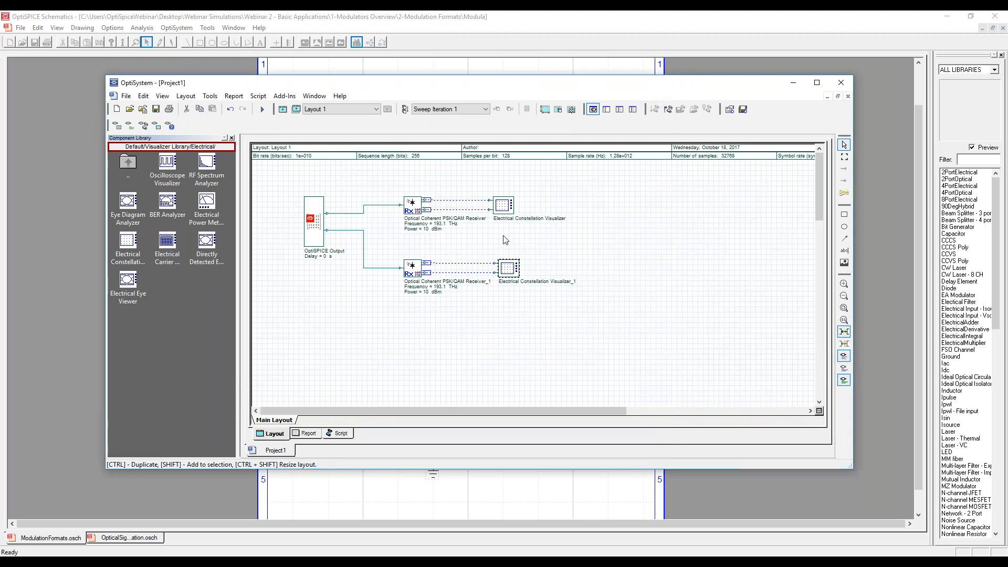
Examine the constellation diagram of the upper Electrical Constellation Visualizer.
double_click(508, 205)
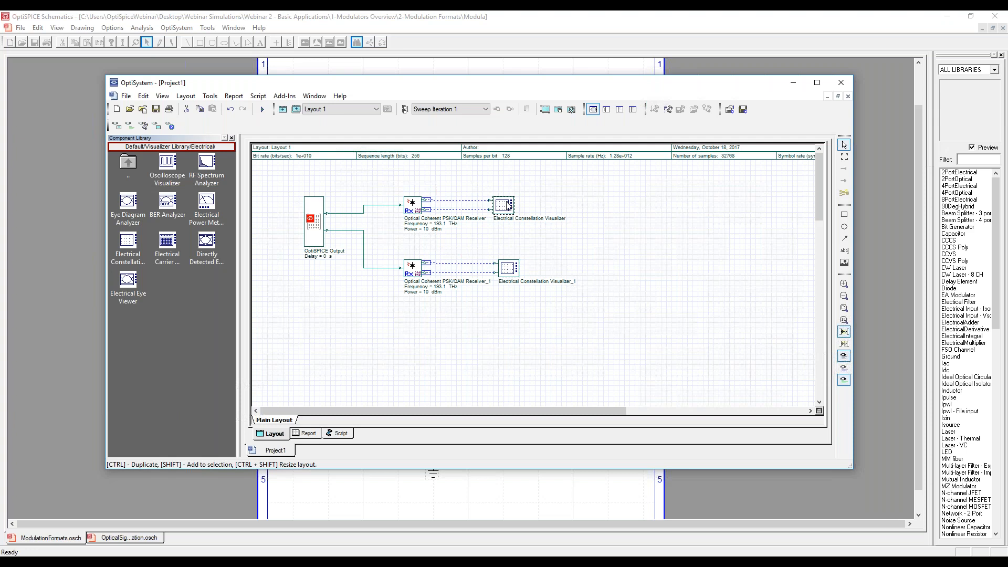
left_click_drag(606, 211, 678, 135)
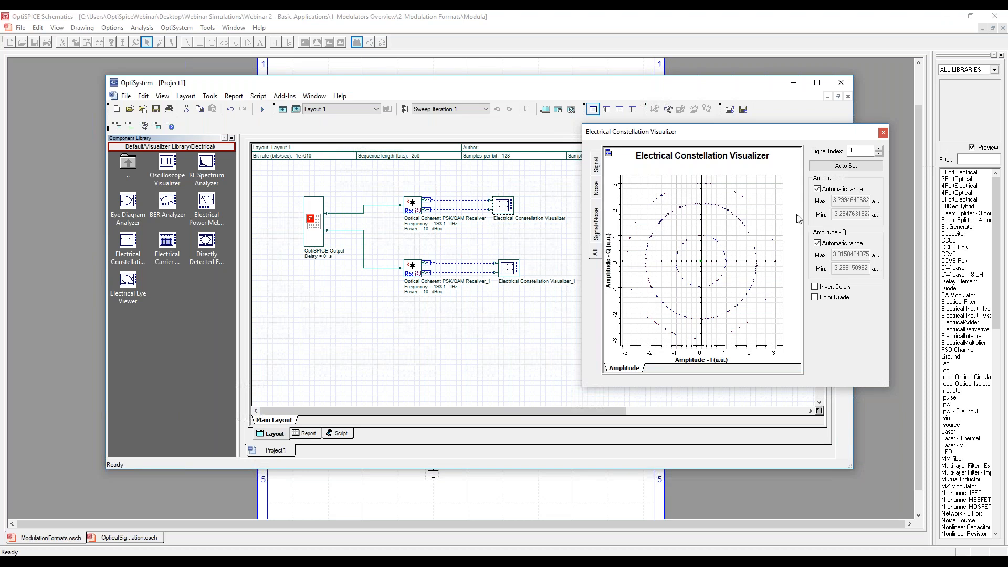
left_click(882, 133)
Set the upper coherent receiver's local oscillator frequency to 1550 nm.
double_click(413, 205)
left_click(522, 218)
left_click(520, 242)
left_click(457, 216)
type("1550")
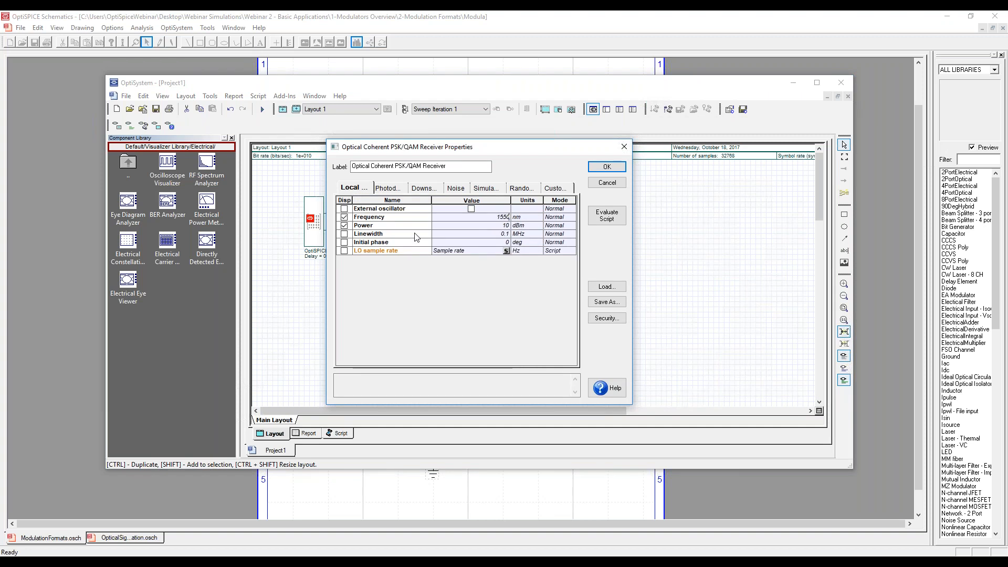
left_click(606, 167)
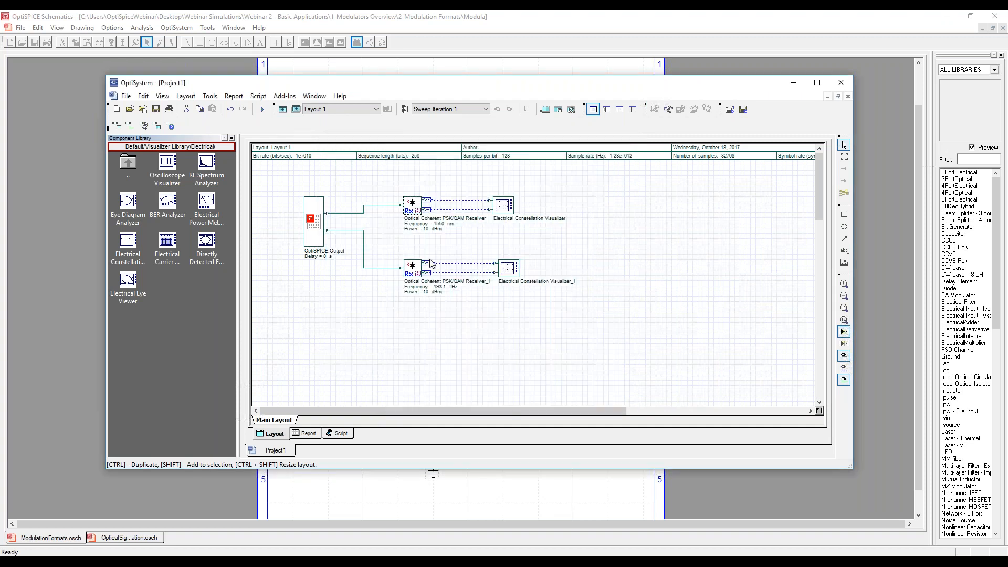
Set the lower coherent receiver's local oscillator frequency to 1550 nm.
double_click(412, 267)
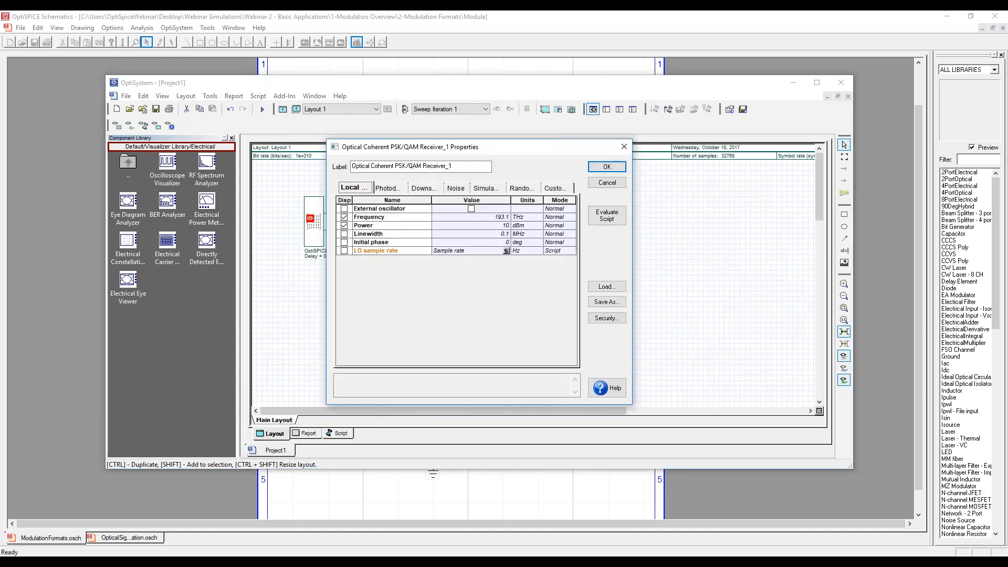
left_click(527, 217)
left_click(537, 217)
left_click(528, 242)
left_click_drag(480, 220, 520, 221)
type("1550")
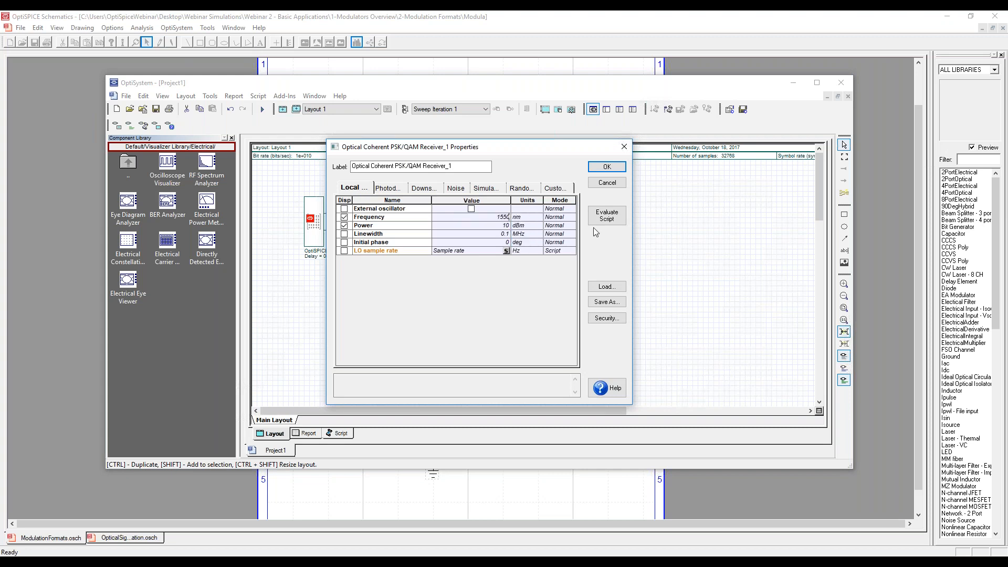
left_click(607, 166)
Recalculate the whole project with both receivers at 1550 nm.
left_click(262, 109)
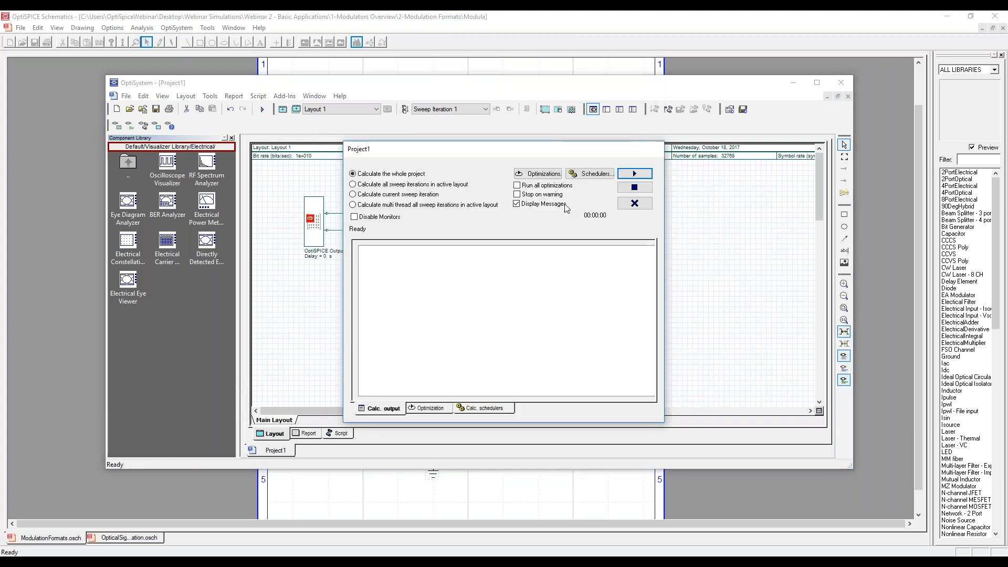
left_click(650, 174)
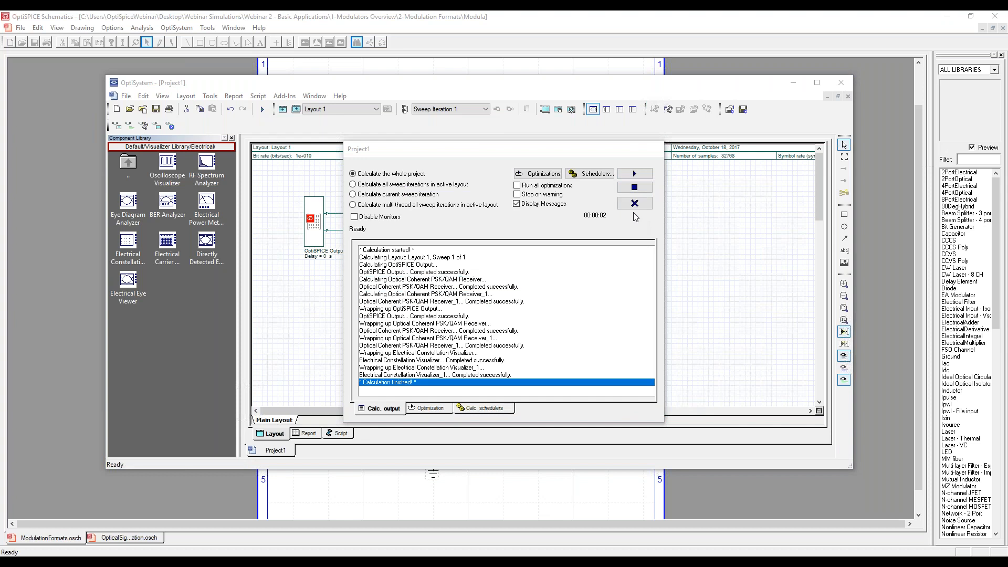
Open the constellation diagrams of both Electrical Constellation Visualizers and arrange their windows apart to compare them.
left_click(632, 205)
double_click(502, 205)
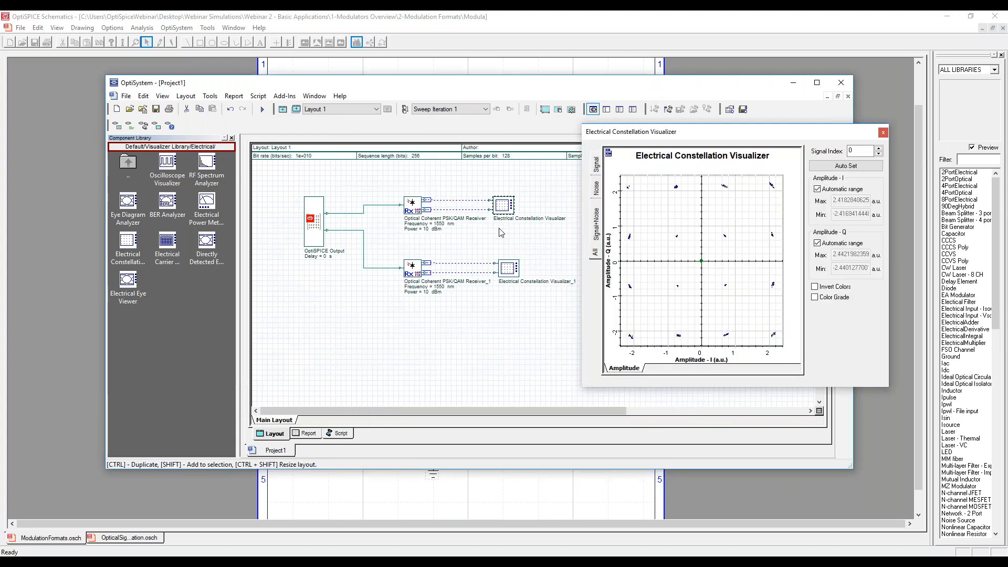
double_click(509, 268)
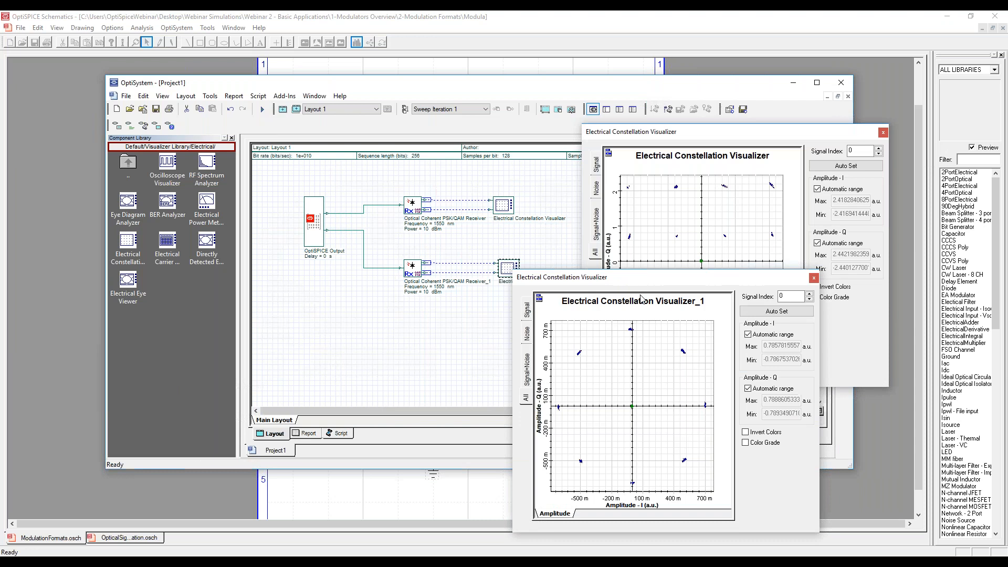
left_click_drag(661, 285, 736, 284)
left_click_drag(709, 132, 459, 97)
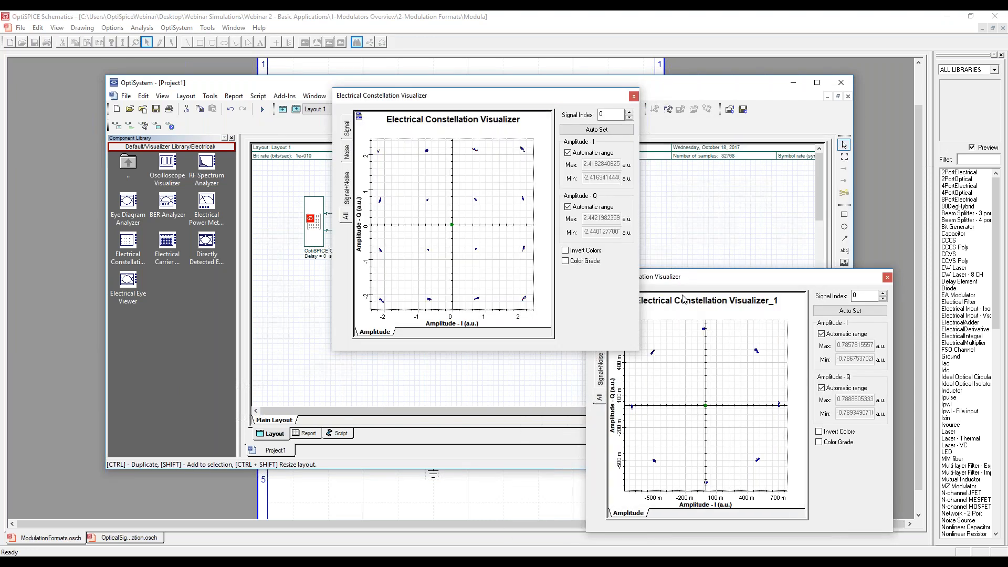
Close both Electrical Constellation Visualizer windows.
left_click(889, 284)
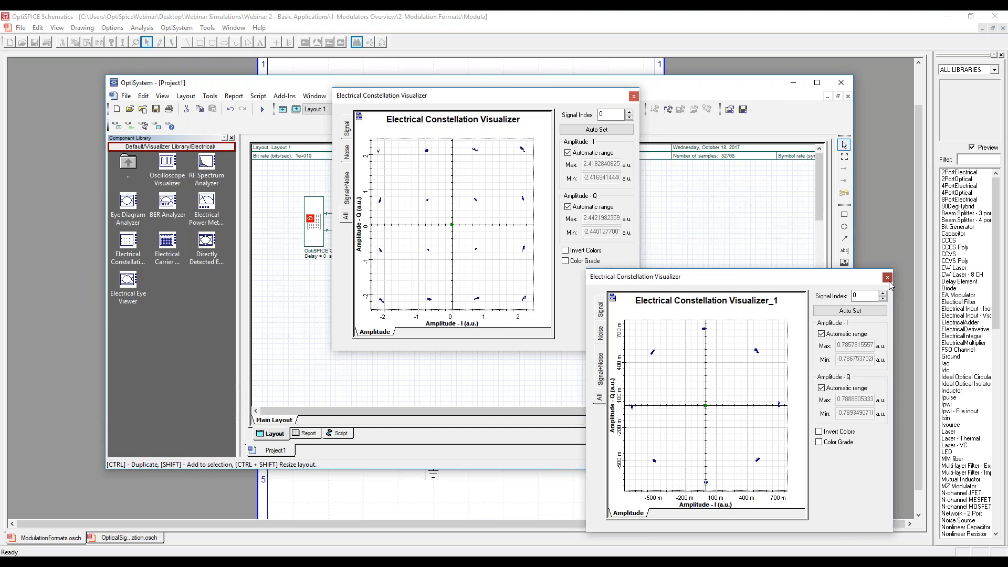
left_click(887, 277)
left_click(633, 97)
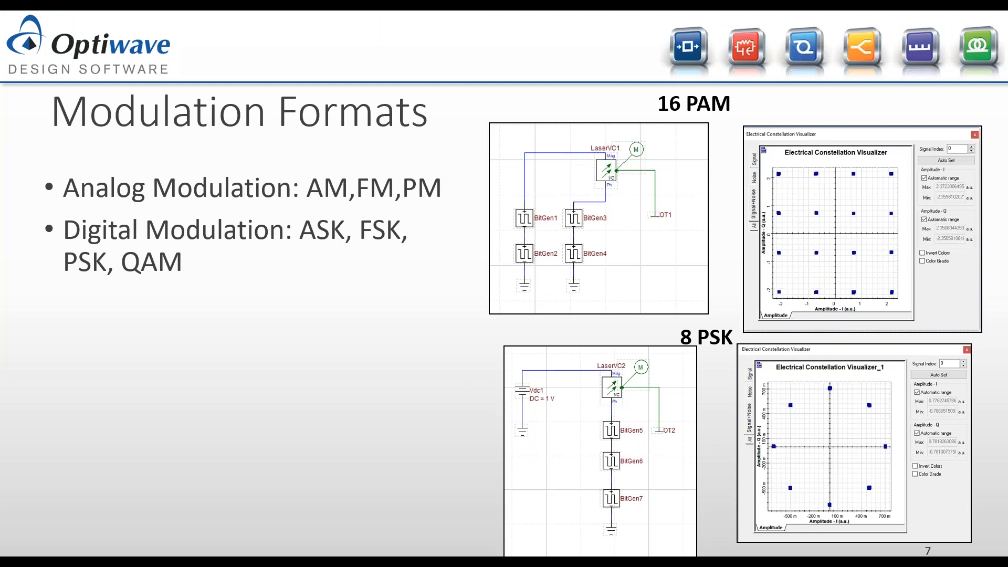
left_click(605, 492)
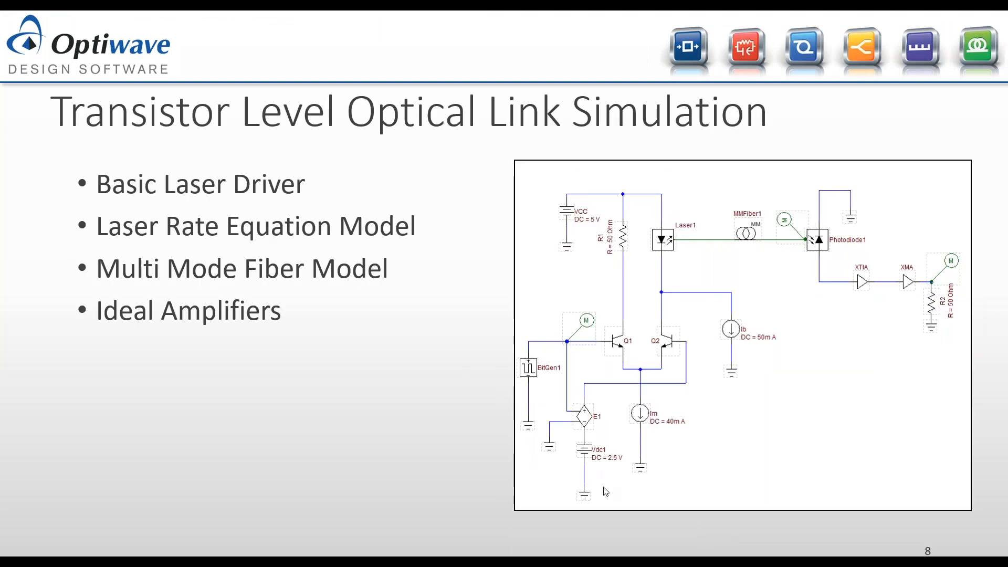
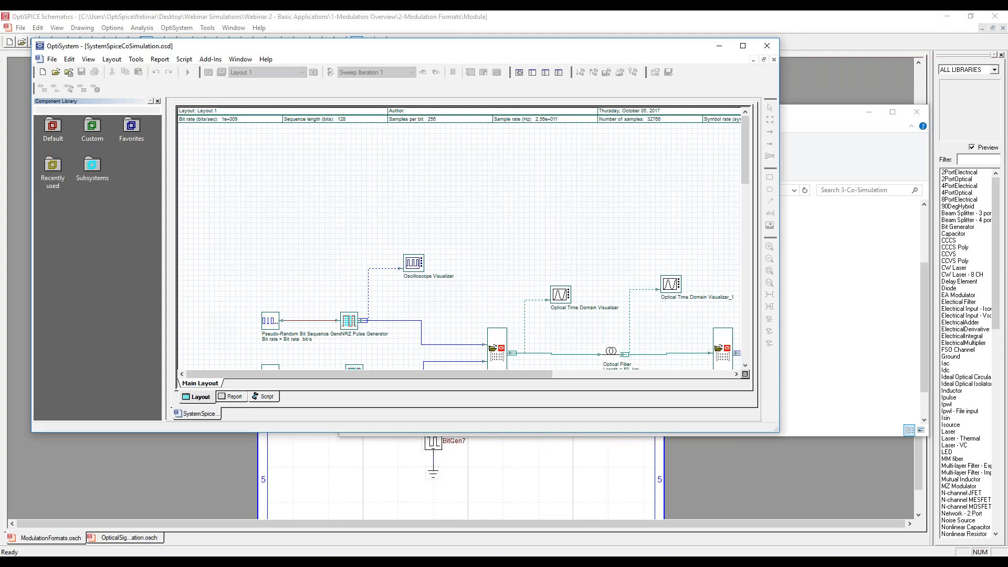
Maximize the OptiSystem co-simulation layout and check which netlist file the first OptiSPICE NetList component references.
left_click(743, 47)
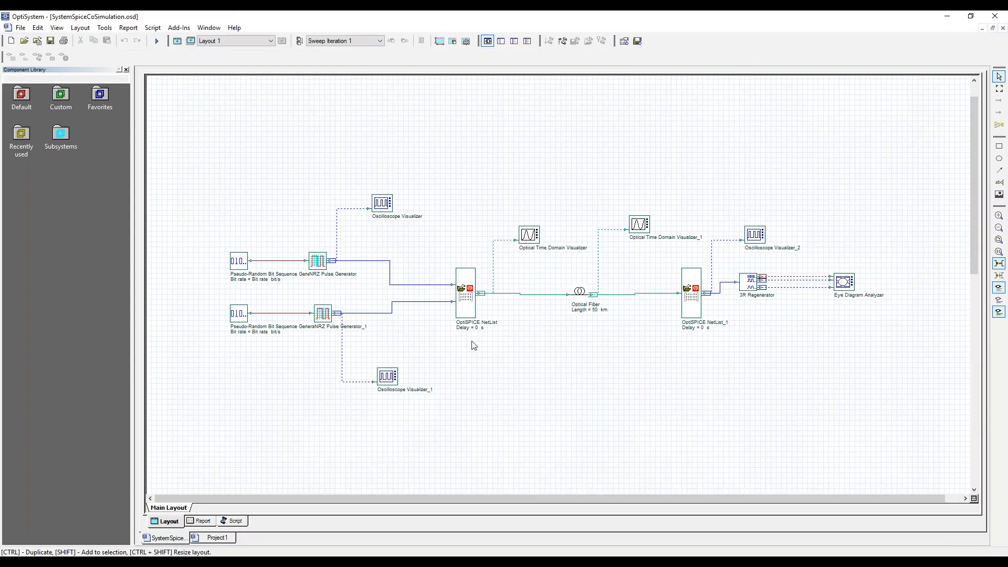
left_click(468, 293)
double_click(469, 298)
left_click(456, 219)
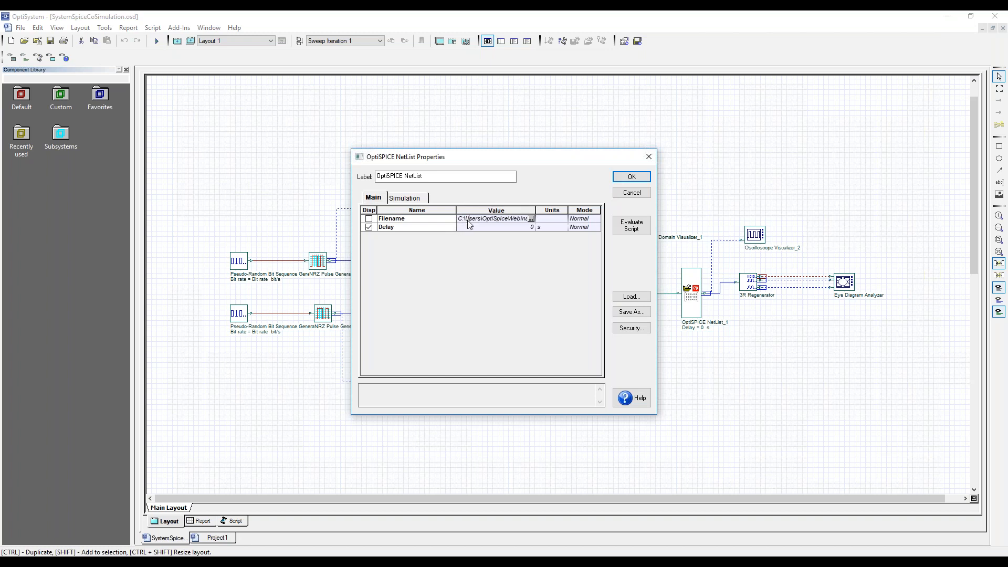
left_click_drag(463, 219, 527, 218)
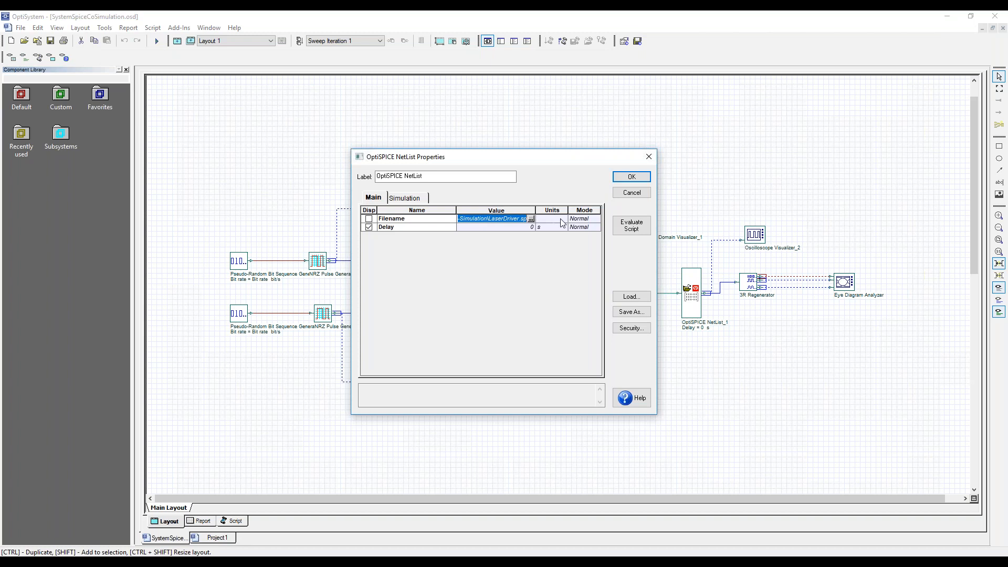
left_click(633, 192)
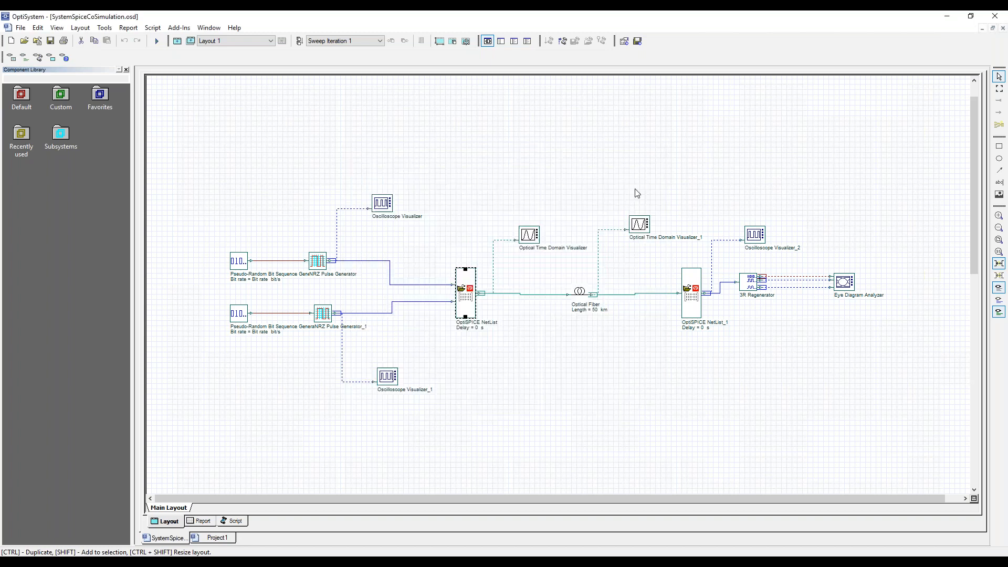
Switch to OptiSPICE Schematics and open LaserDriver.osch from the 3-Co-Simulation folder.
double_click(467, 292)
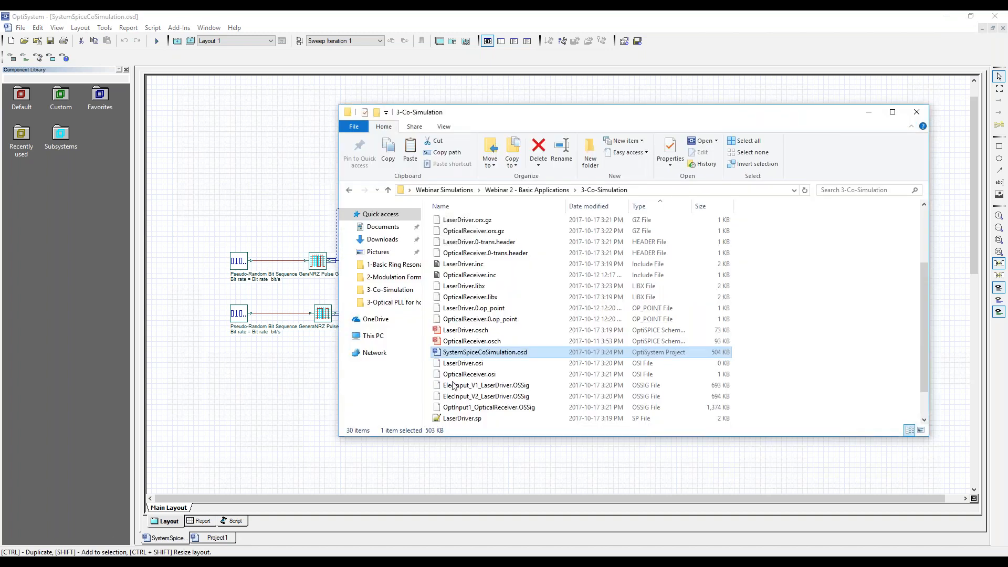
left_click(209, 563)
left_click(22, 43)
left_click(571, 198)
left_click(571, 198)
double_click(464, 245)
double_click(465, 237)
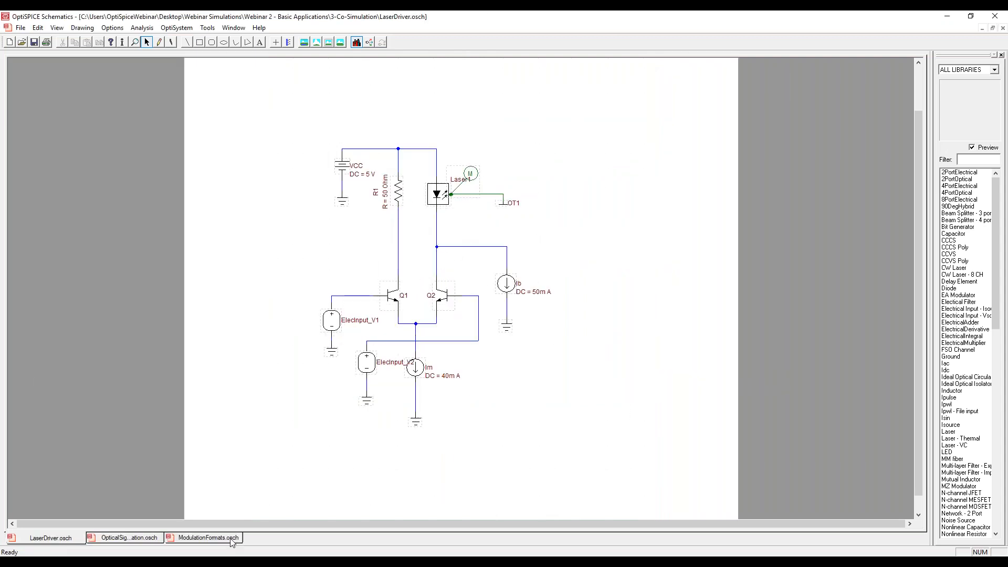
Review the transient step size and stop time in the laser driver schematic's simulation setup.
double_click(316, 254)
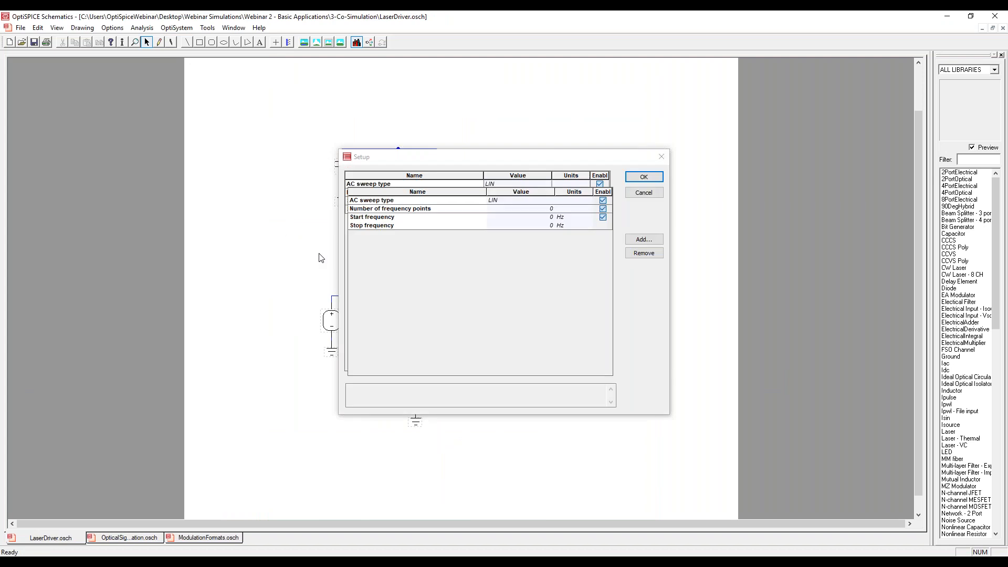
left_click(391, 180)
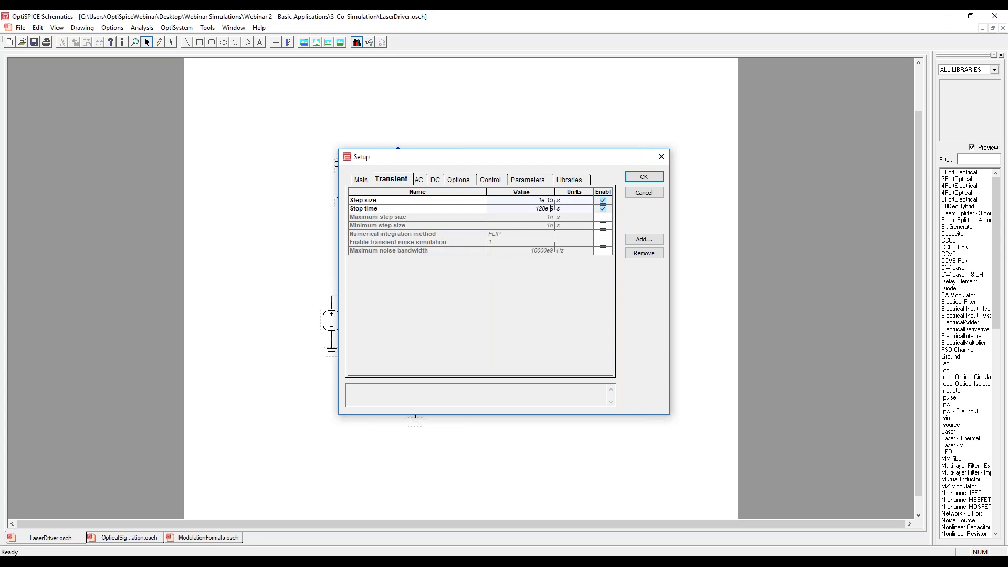
left_click(644, 193)
Examine the two electrical input sources, ElecInput_V1 and ElecInput_V2, that feed the laser driver transistors.
left_click(332, 317)
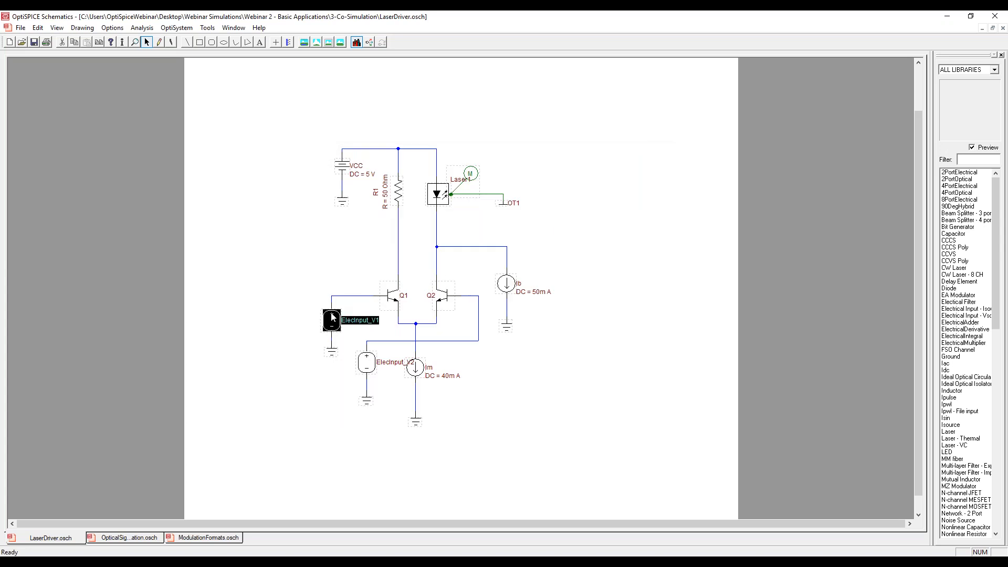
left_click(366, 362)
left_click(331, 319)
left_click(366, 364)
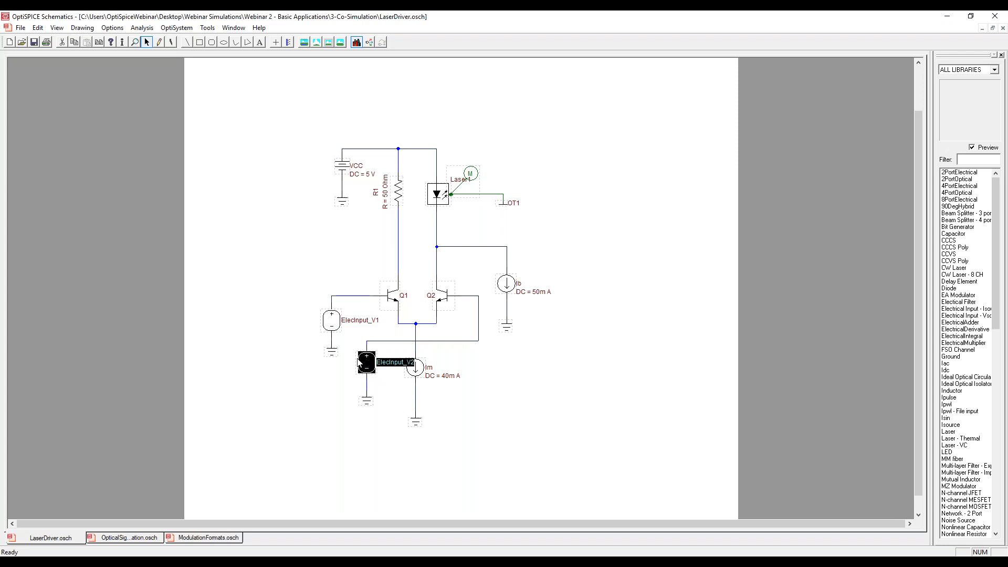
left_click(330, 387)
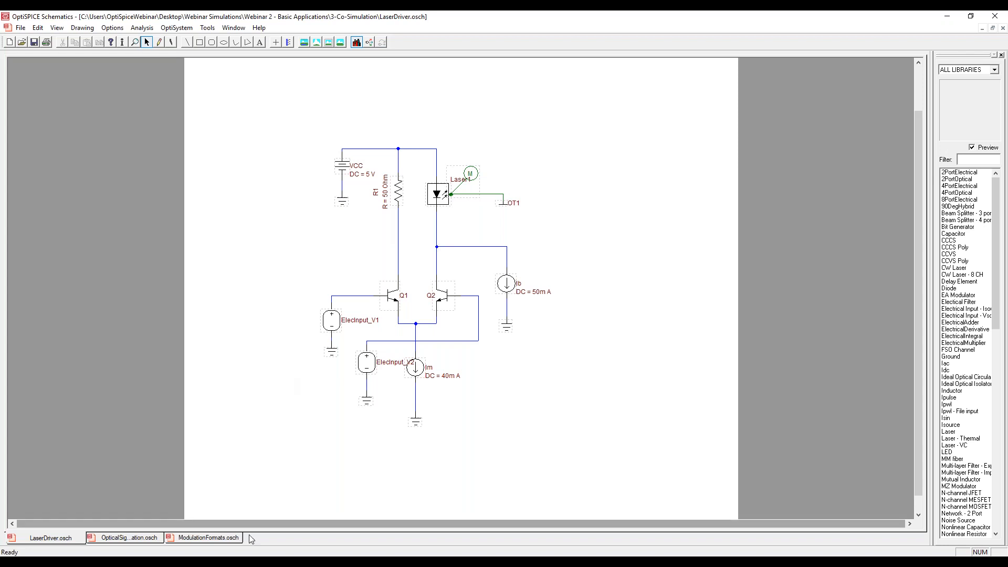
Recheck the laser driver's control settings and transient stop time in the simulation setup.
mouse_move(242, 552)
double_click(308, 463)
left_click(497, 179)
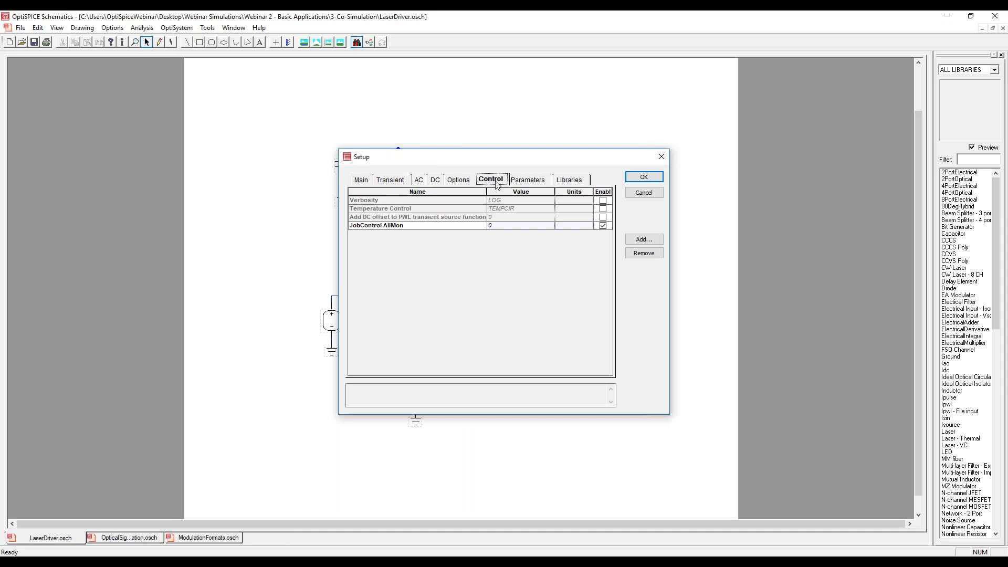
left_click(403, 180)
left_click(530, 209)
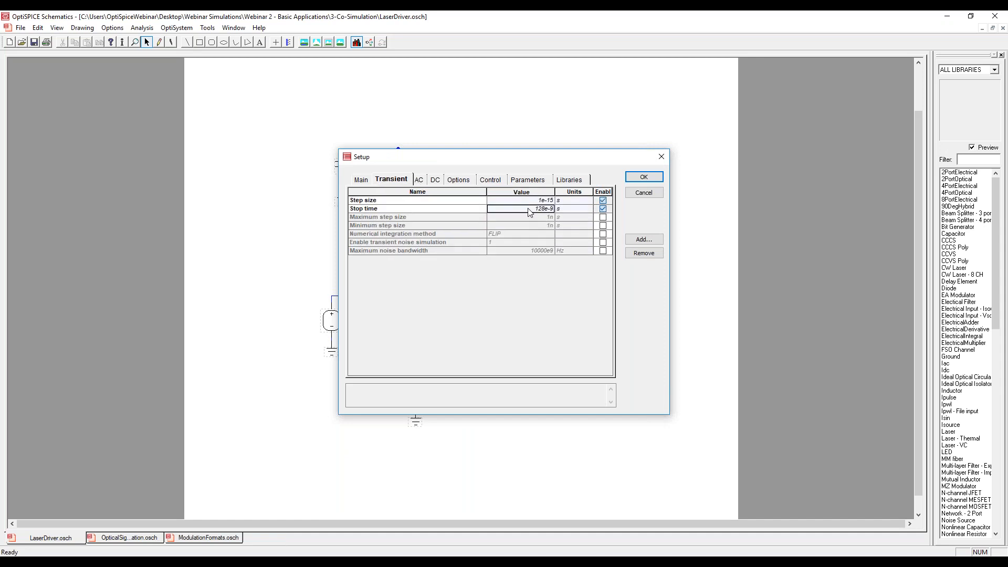
left_click(536, 208)
left_click_drag(535, 208, 555, 209)
left_click(652, 178)
left_click(654, 181)
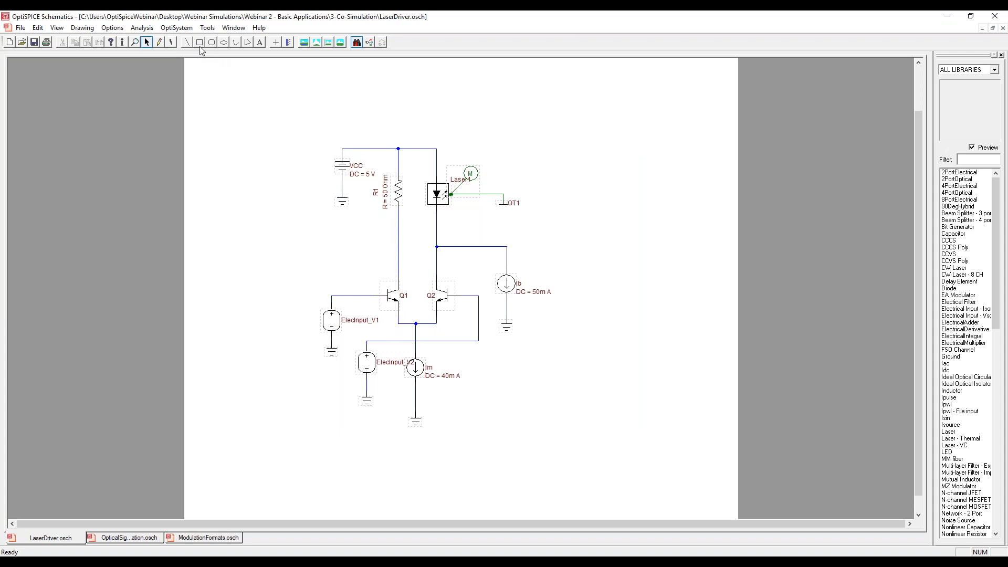
Generate the laser driver's netlist for OptiSystem and check for LaserDriver.sp in the 3-Co-Simulation folder.
left_click(180, 30)
left_click(194, 41)
left_click(576, 328)
left_click(126, 563)
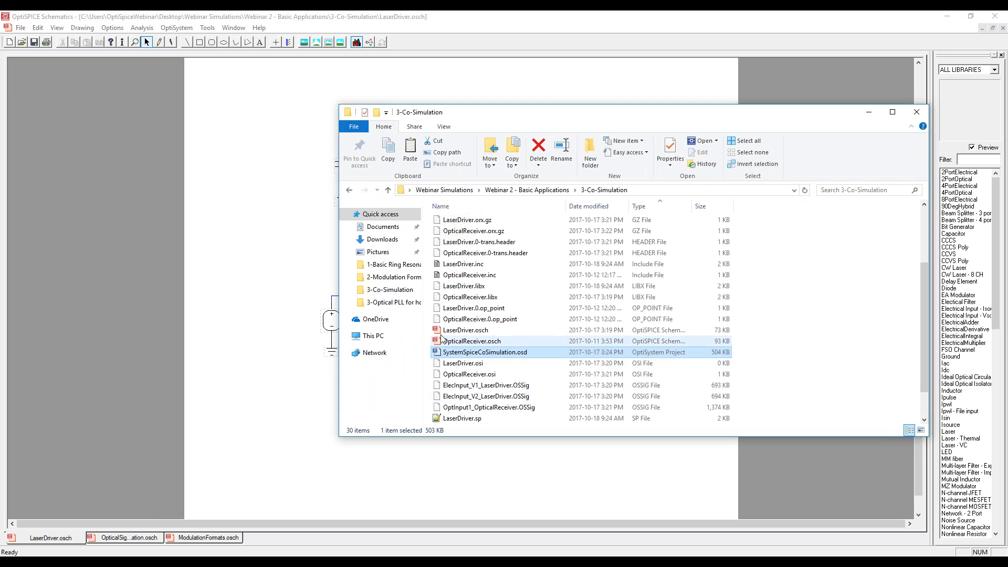
Open the OpticalReceiver.osch schematic from the 3-Co-Simulation folder.
left_click(22, 42)
left_click(472, 256)
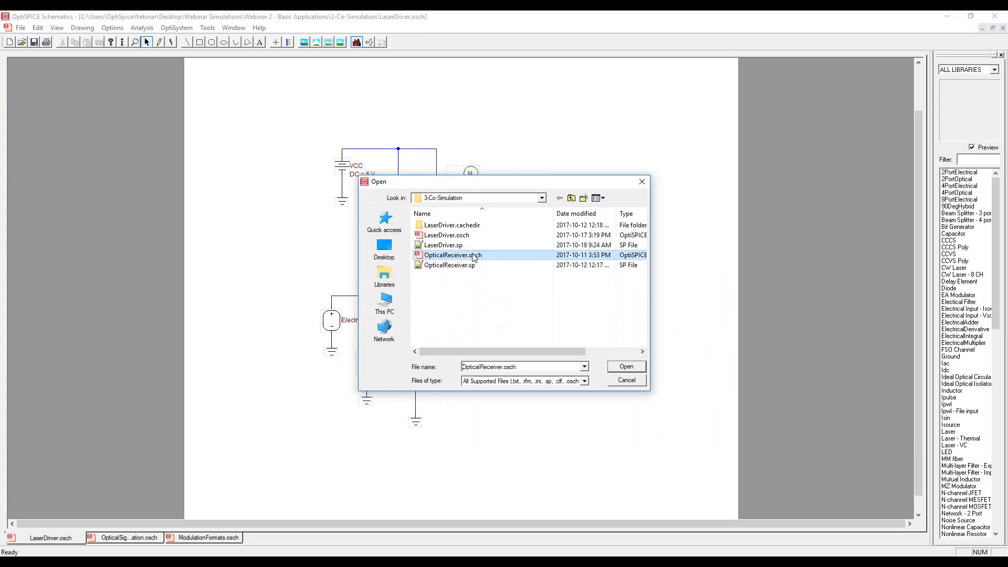
double_click(472, 256)
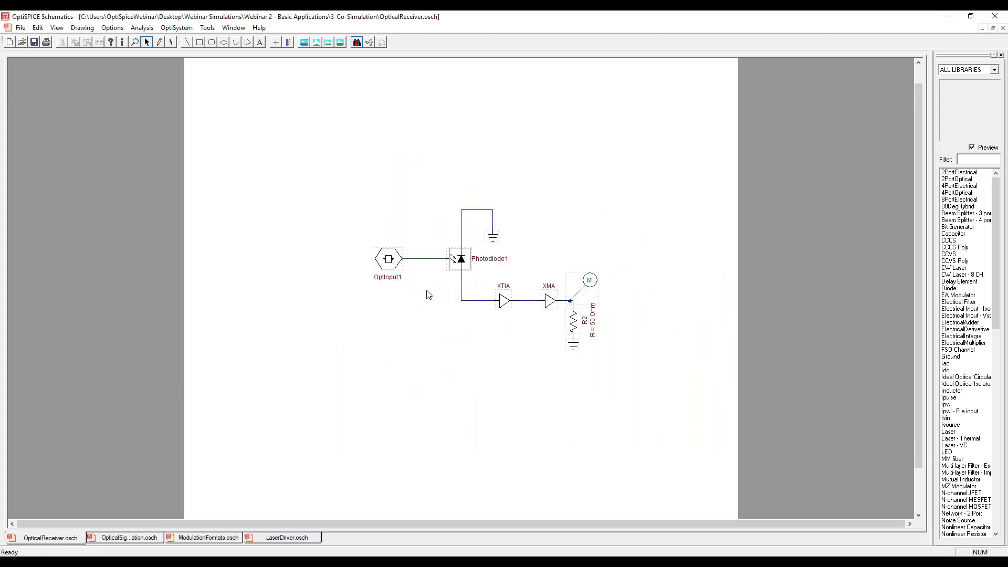
Examine the receiver circuit's OptInput1 optical input and XTIA amplifier.
left_click(390, 260)
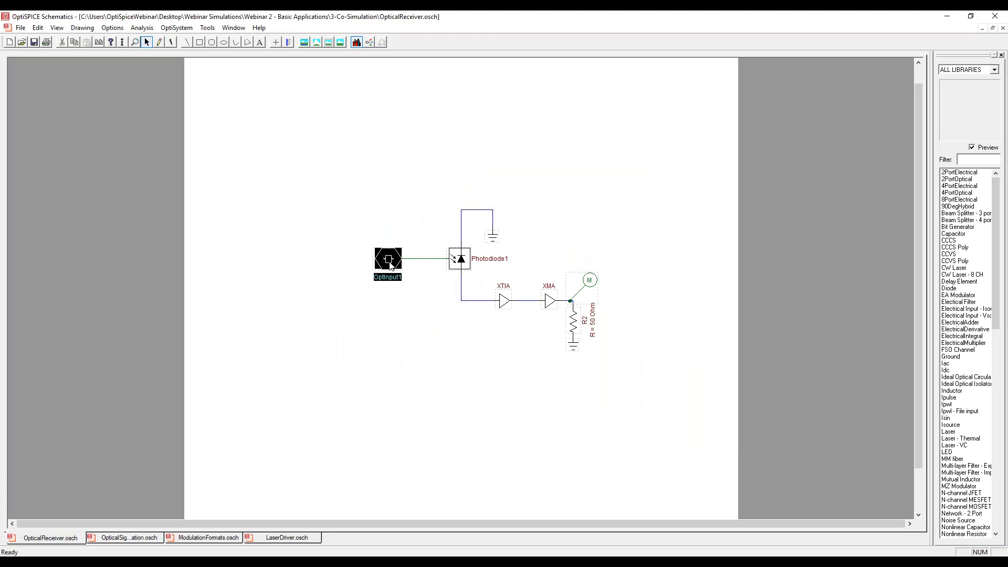
left_click(391, 298)
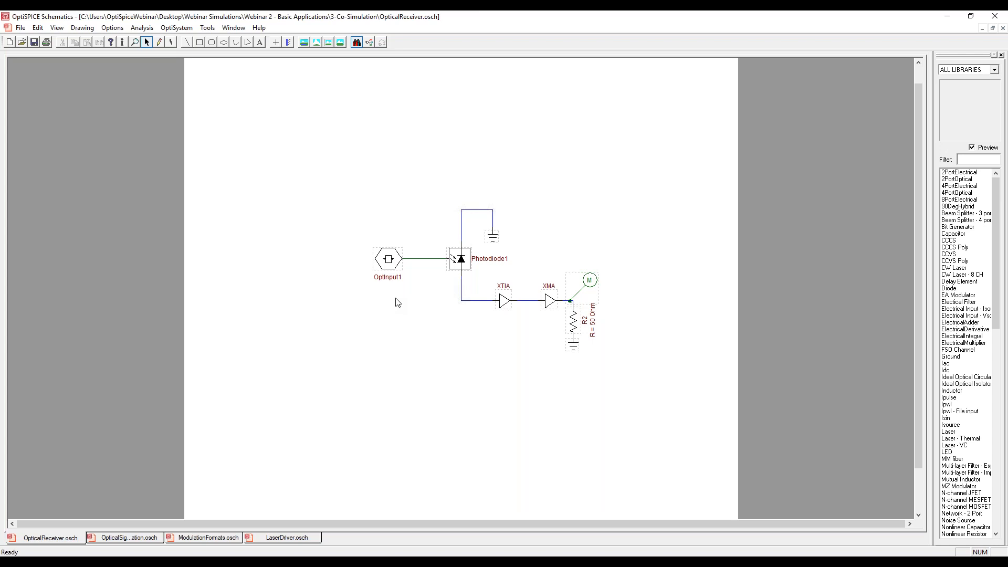
left_click(503, 303)
left_click(546, 319)
Switch to OptiSystem, calculate the whole SystemSpiceCoSimulation project, and close the calculation window when the run finishes.
mouse_move(218, 562)
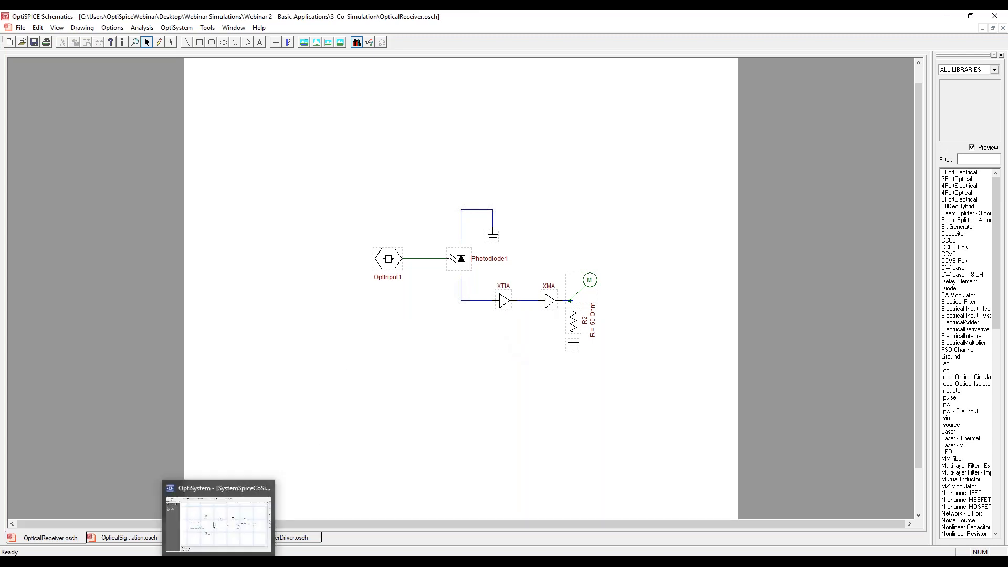
left_click(219, 517)
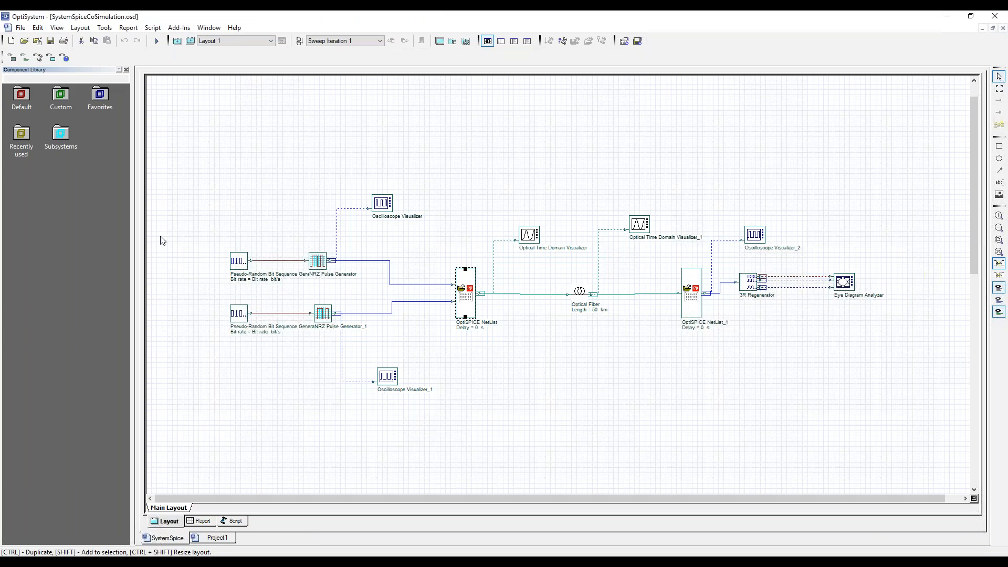
left_click(154, 42)
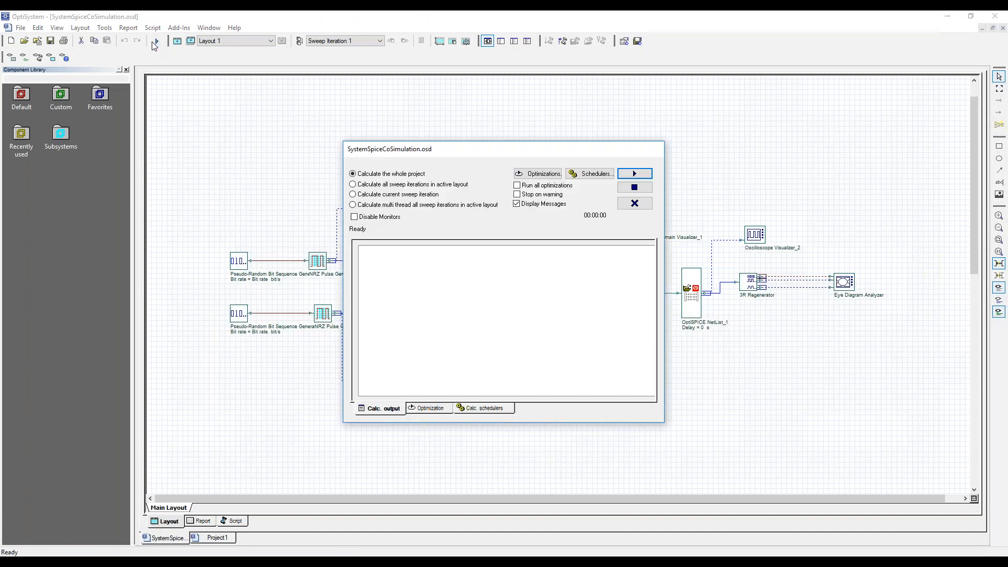
left_click(634, 174)
left_click_drag(621, 158, 867, 212)
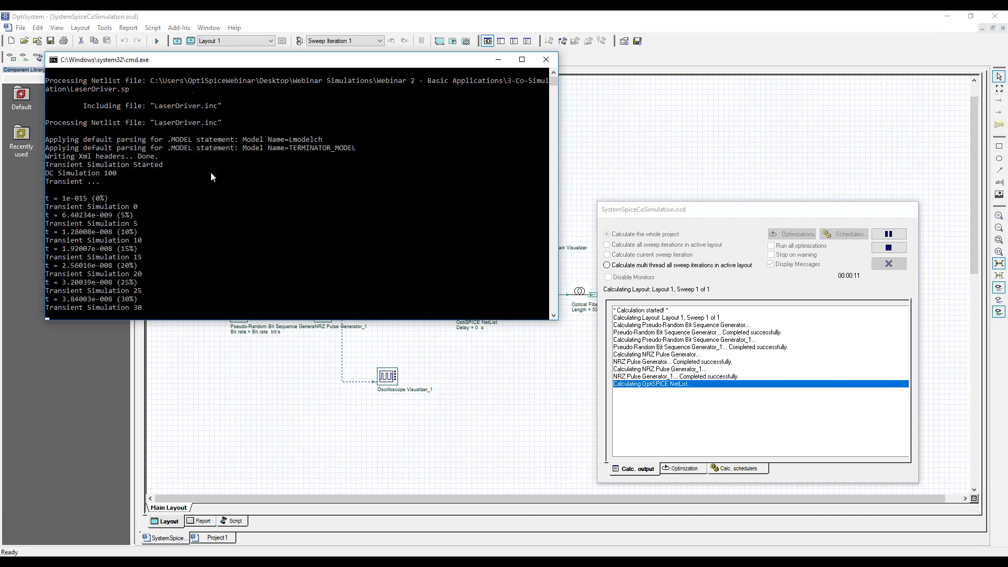
left_click_drag(757, 219, 744, 344)
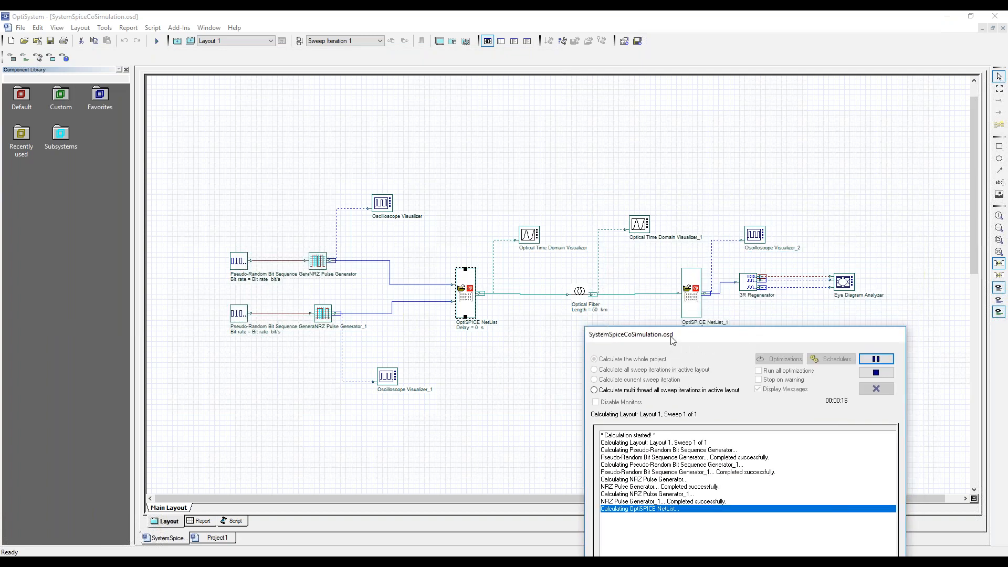
left_click_drag(687, 335, 465, 155)
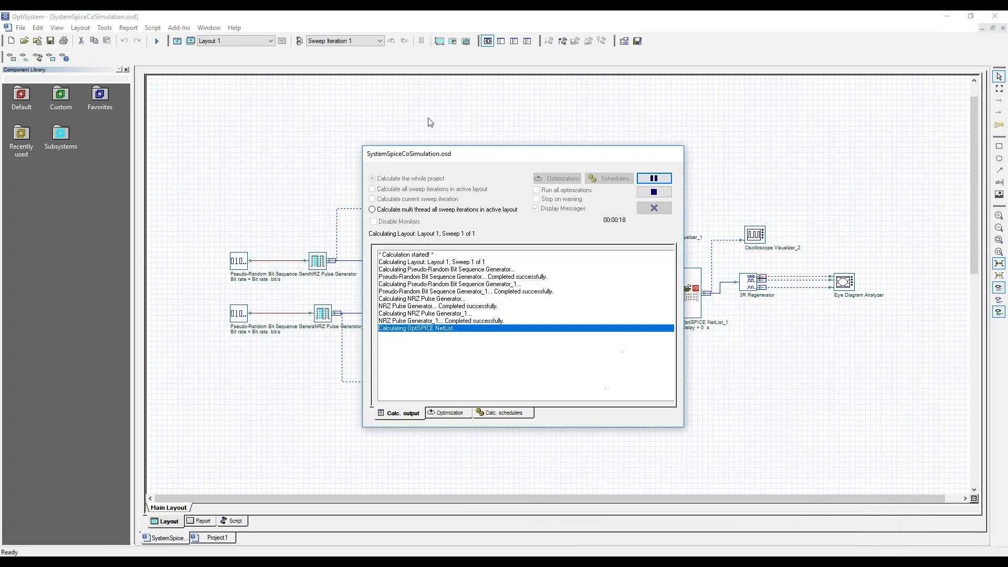
left_click_drag(430, 123, 402, 109)
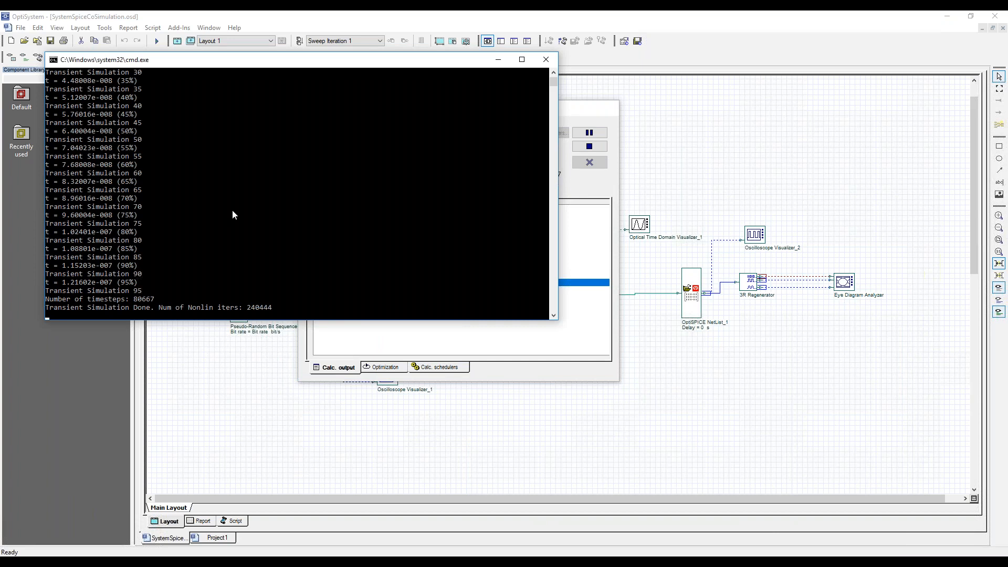
key("alt+Tab")
left_click(210, 563)
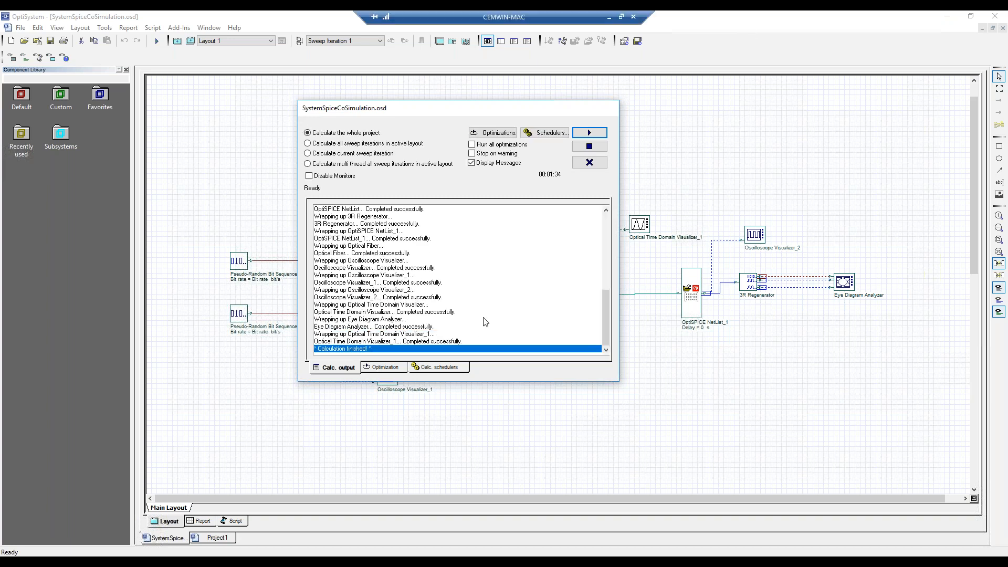
left_click(600, 162)
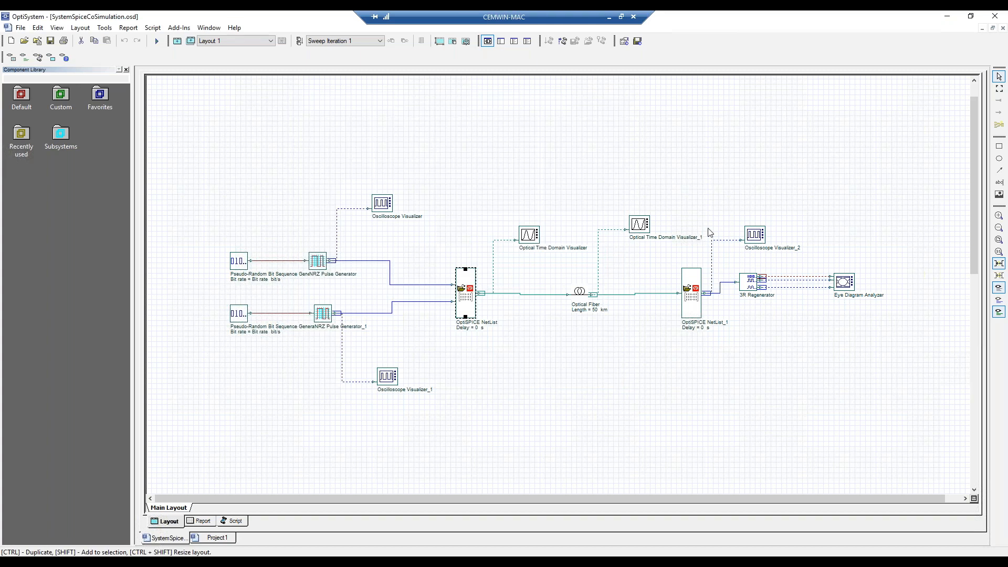
View the laser driver's output power waveform in the Optical Time Domain Visualizer before the fiber.
double_click(529, 235)
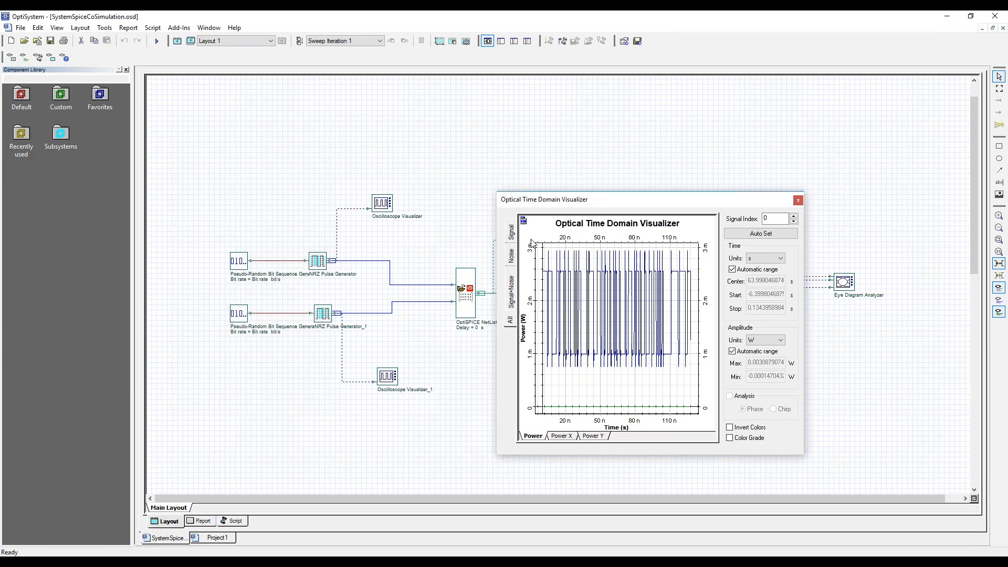
left_click_drag(644, 197, 270, 153)
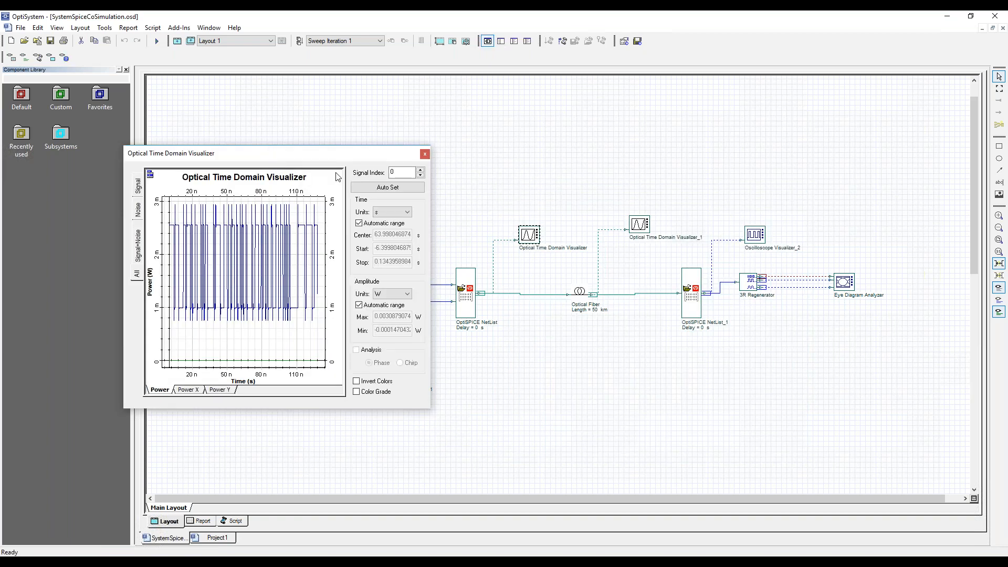
left_click(425, 154)
Add an Optical Spectrum Analyzer at the first OptiSPICE NetList's output, display its spectrum, and move the graph clear of the layout.
double_click(25, 101)
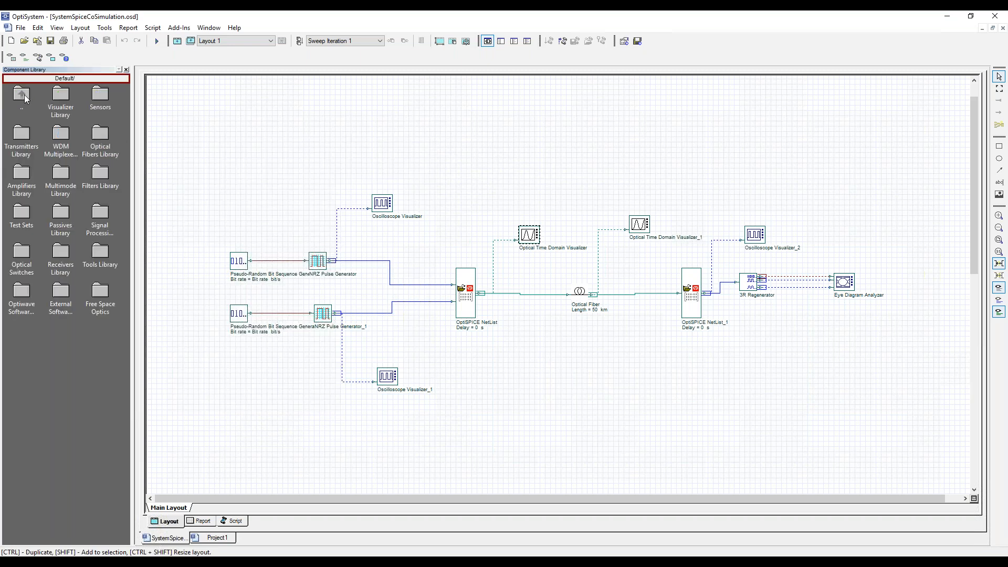
double_click(61, 96)
double_click(62, 97)
left_click_drag(64, 97, 592, 177)
double_click(592, 177)
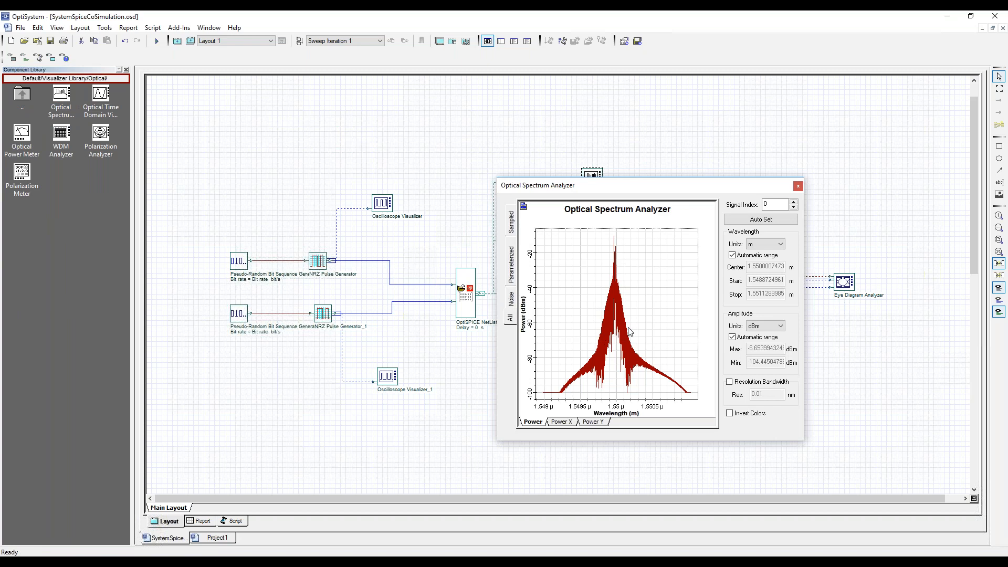
left_click_drag(665, 189, 183, 204)
Reopen the pre-fiber Optical Time Domain Visualizer, enlarge its window, and zoom into the waveform from about 4 to 12 ns.
double_click(526, 237)
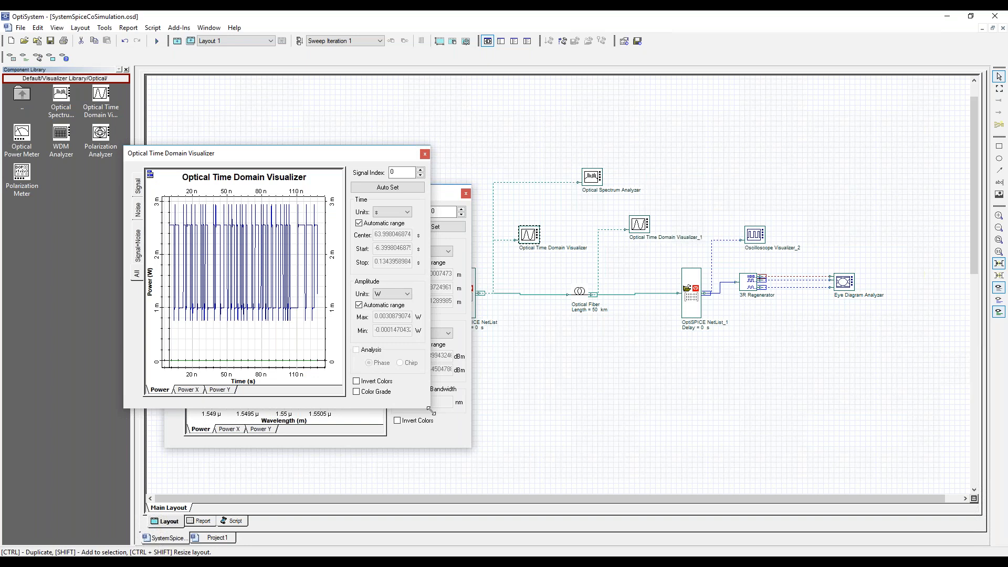
left_click_drag(431, 410, 677, 487)
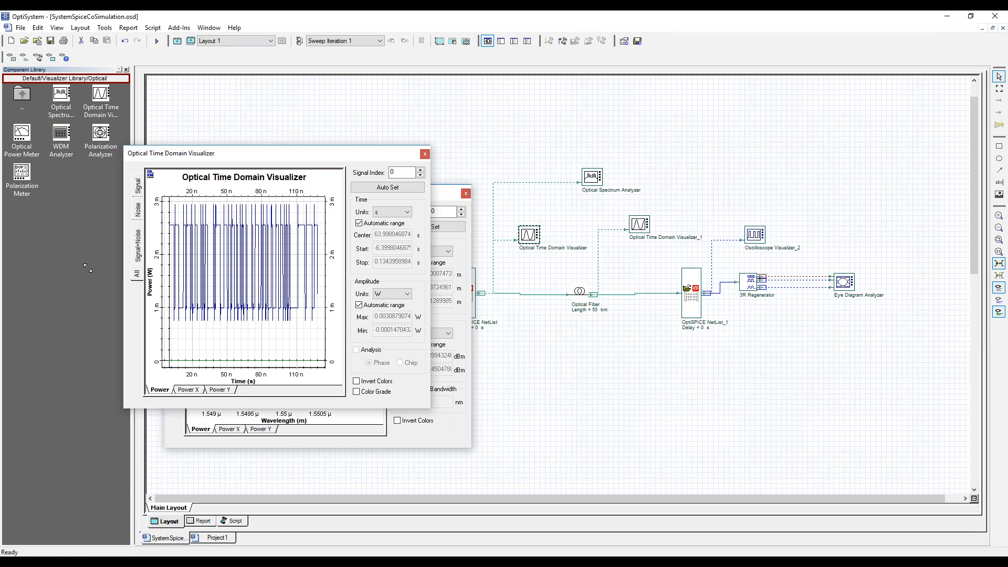
right_click(271, 262)
left_click(261, 242)
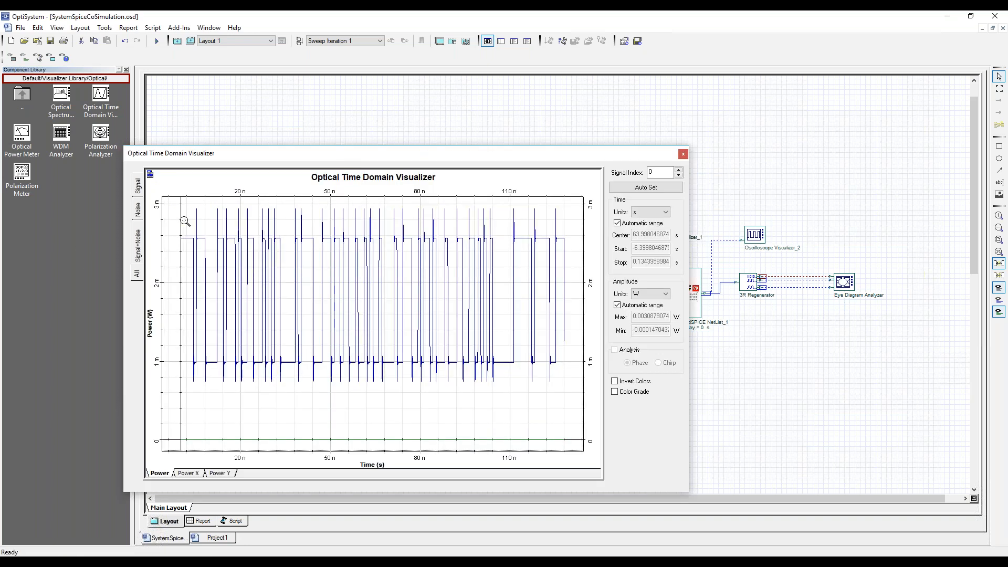
left_click_drag(191, 206, 218, 388)
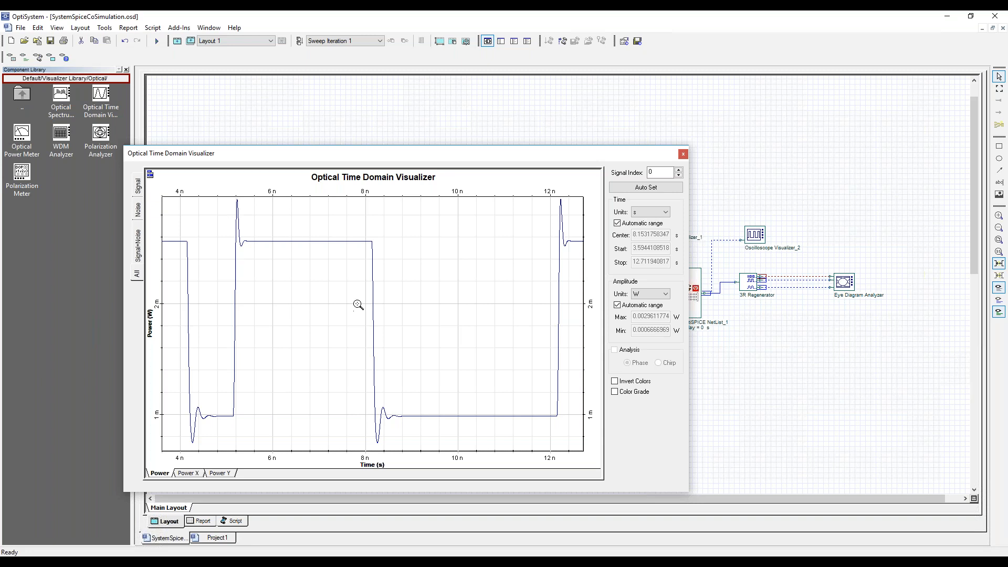
Close the pre-fiber graph, then view the optical power waveform after the fiber in Optical Time Domain Visualizer_1 and close it.
left_click(683, 154)
left_click(466, 196)
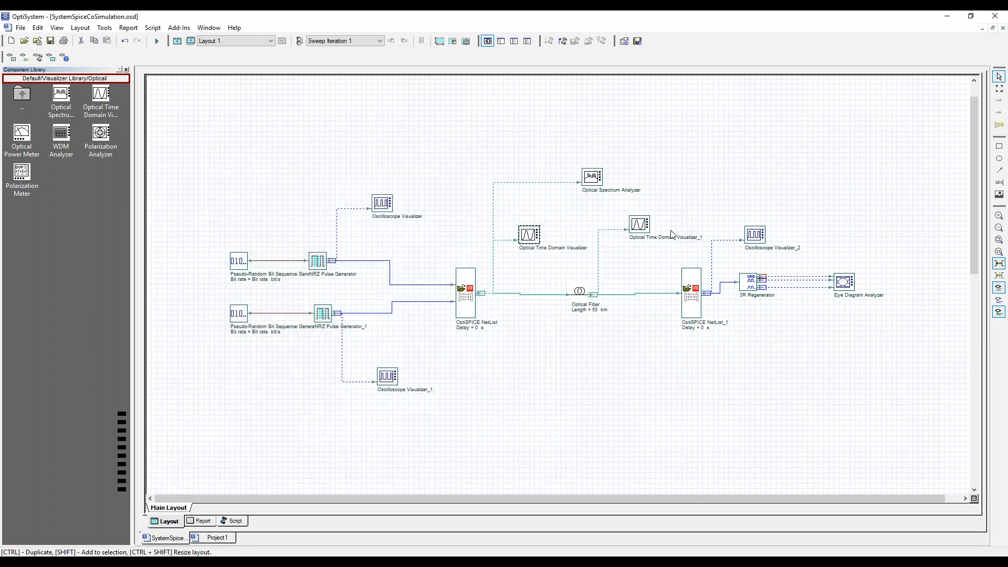
double_click(635, 224)
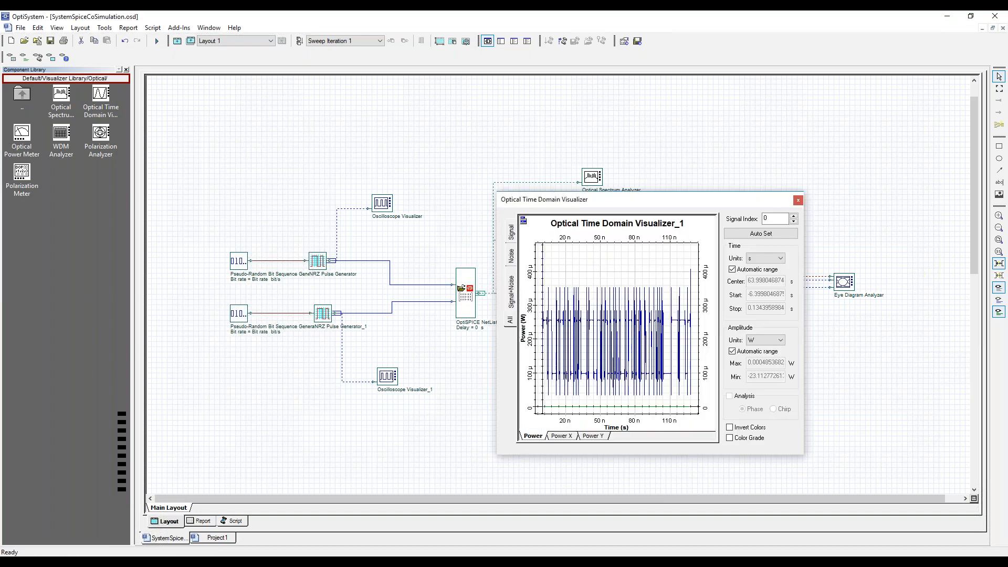
left_click(797, 200)
View the optical receiver's output waveform in Oscilloscope Visualizer_2 and the eye diagram in the Eye Diagram Analyzer, closing each graph after viewing.
double_click(755, 235)
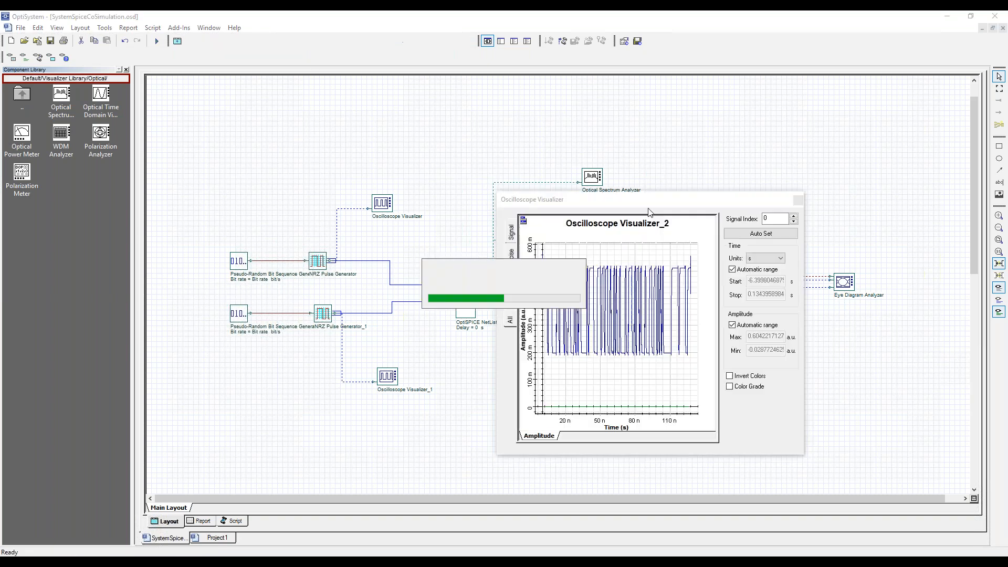
left_click_drag(448, 185, 383, 184)
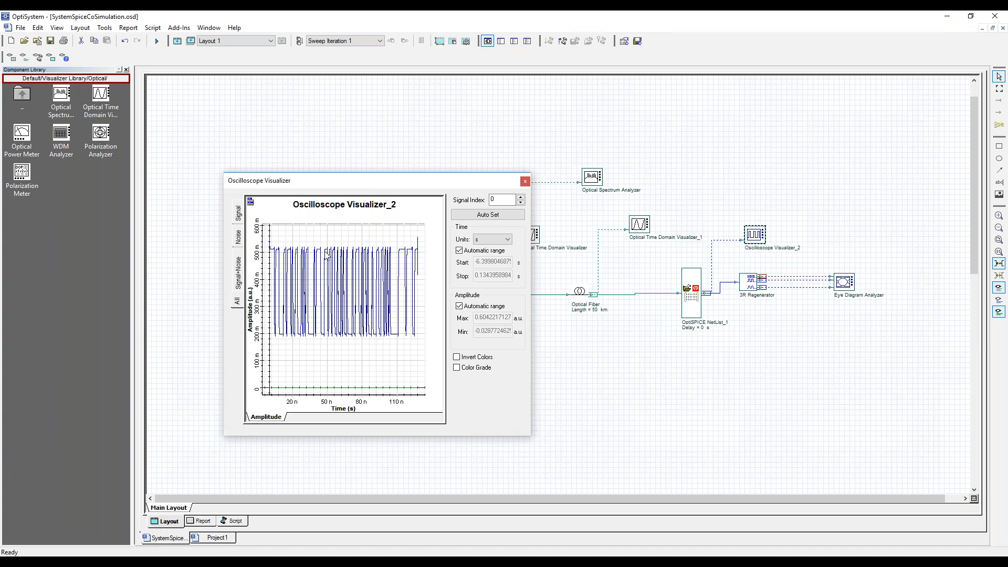
left_click(525, 181)
double_click(845, 282)
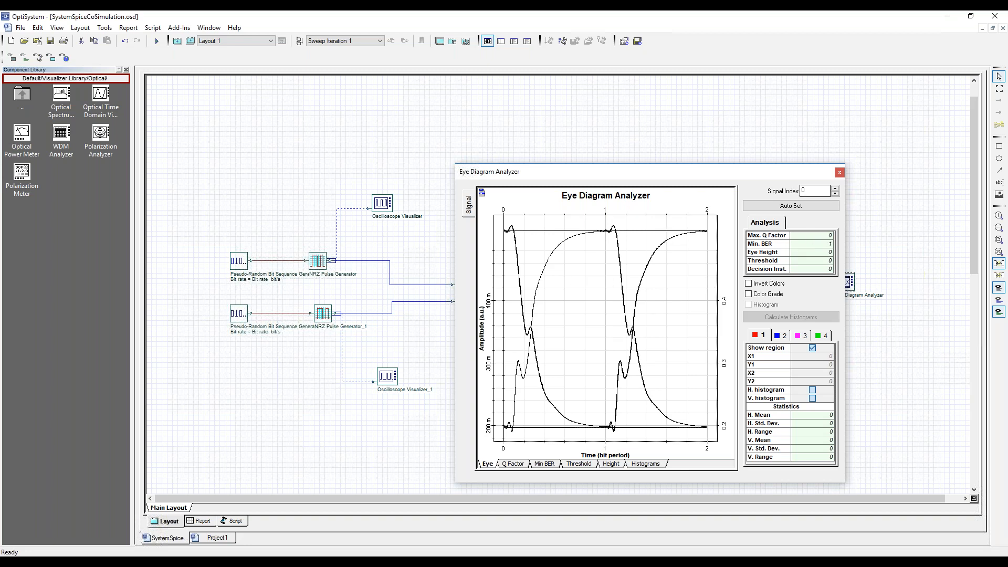
left_click(839, 172)
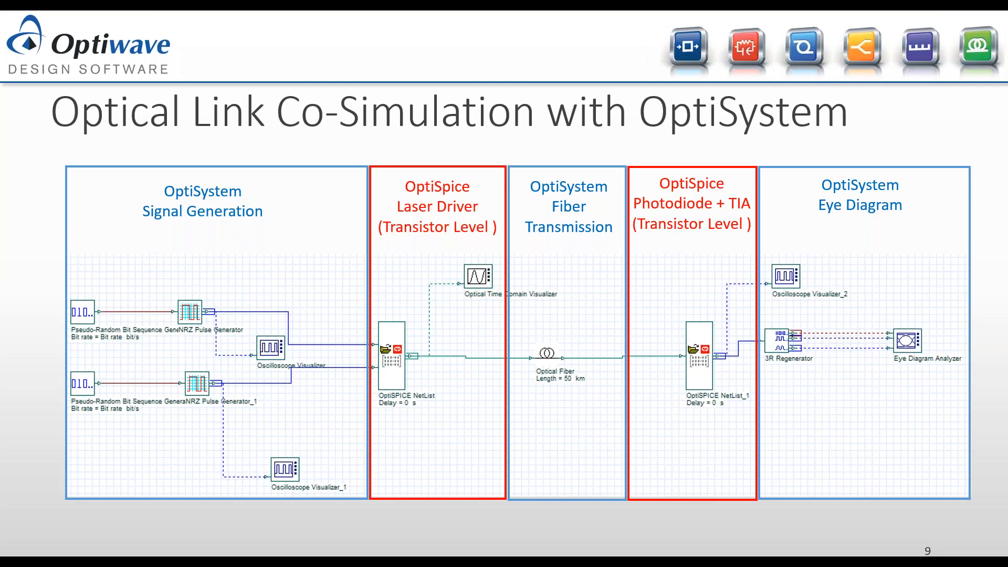
key("Right")
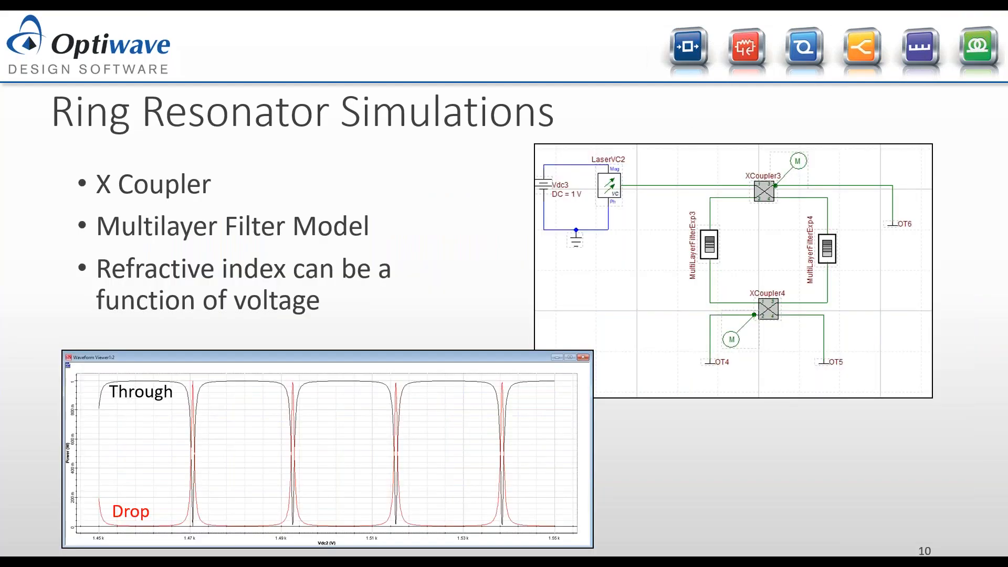
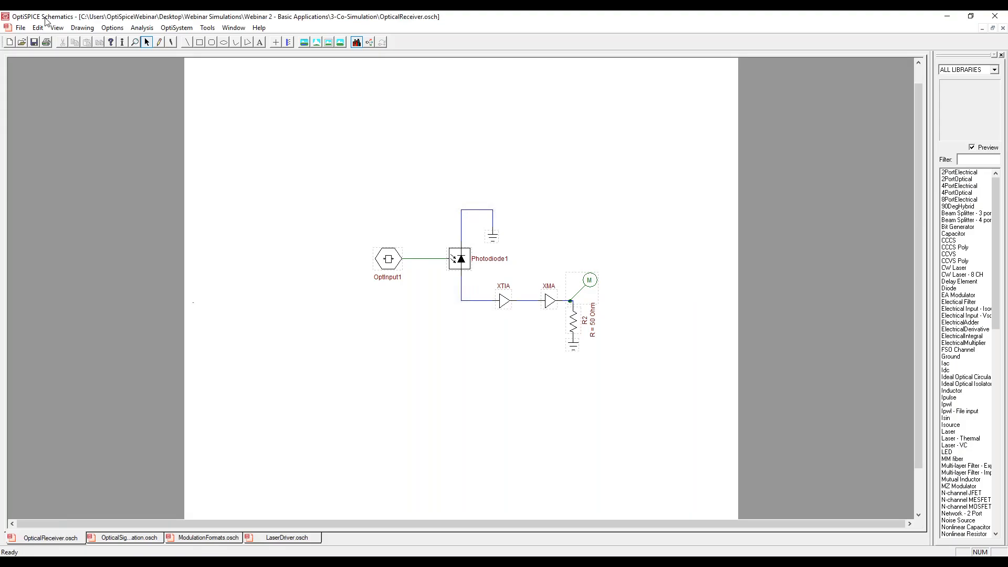
Switch to OptiSPICE Schematics and open RingResonatorLamSweep.osch from the 4-Ring Resonator, 1-Basic Ring Resonator folder.
left_click(20, 29)
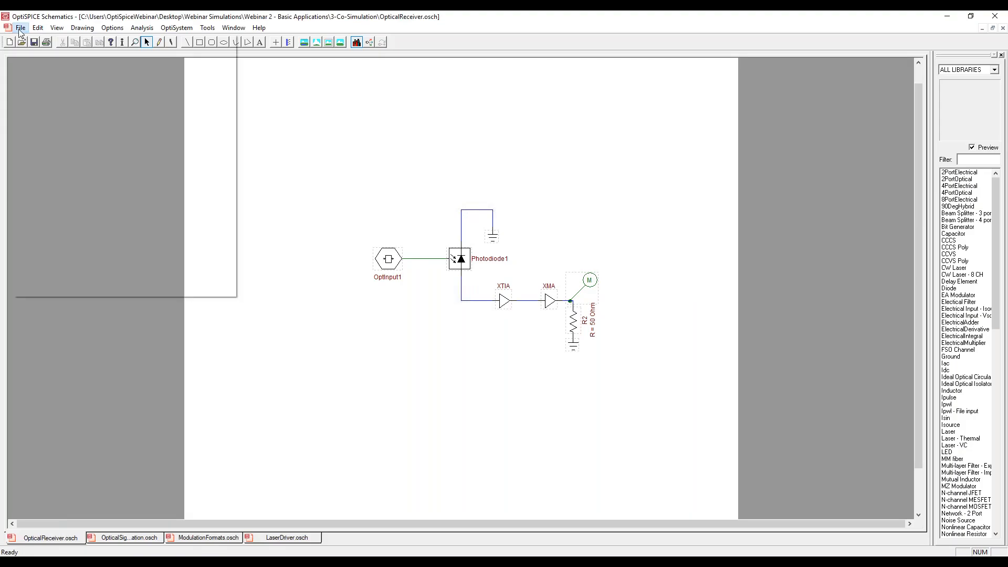
left_click(36, 48)
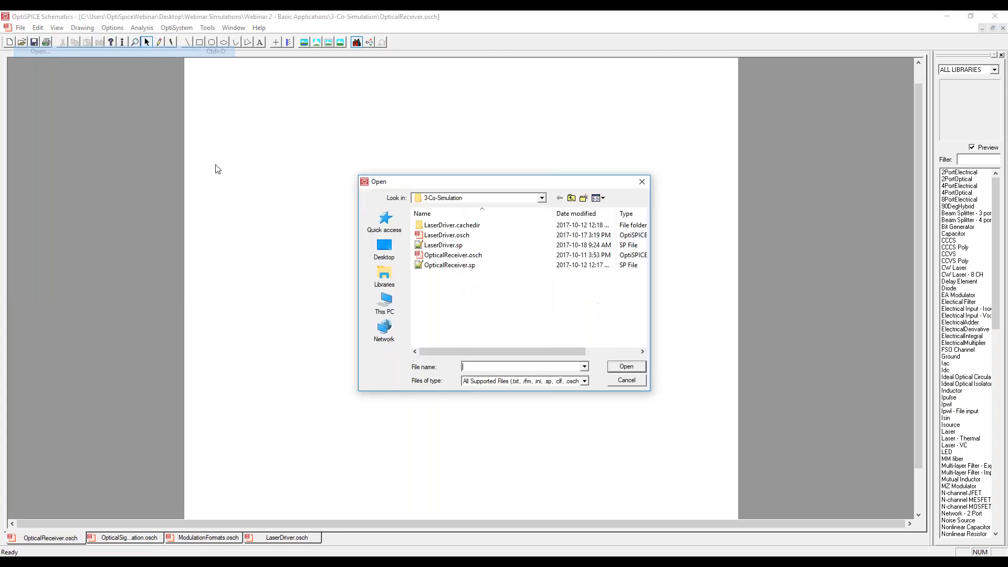
left_click(571, 199)
double_click(438, 255)
double_click(452, 225)
double_click(456, 244)
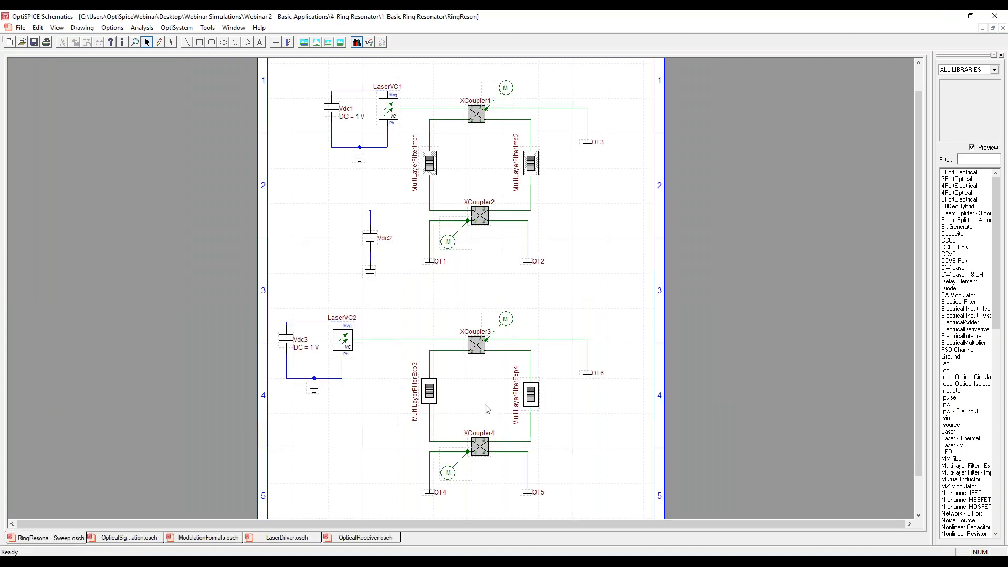
Examine the MultiLayerFilterImp1 model declaration in a widened Model Editor, including its N0 parameter, and close its dialogs.
left_click(430, 163)
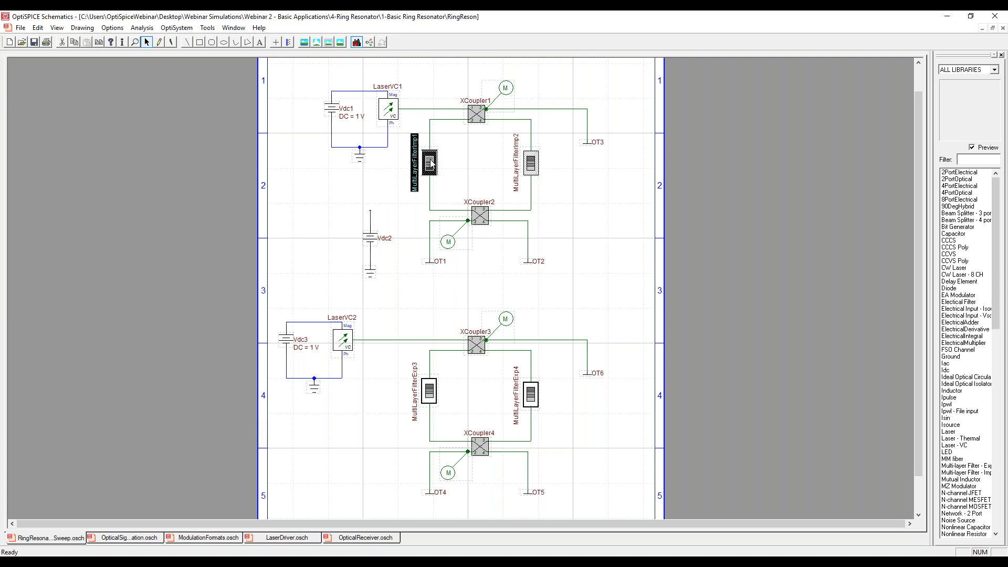
double_click(430, 163)
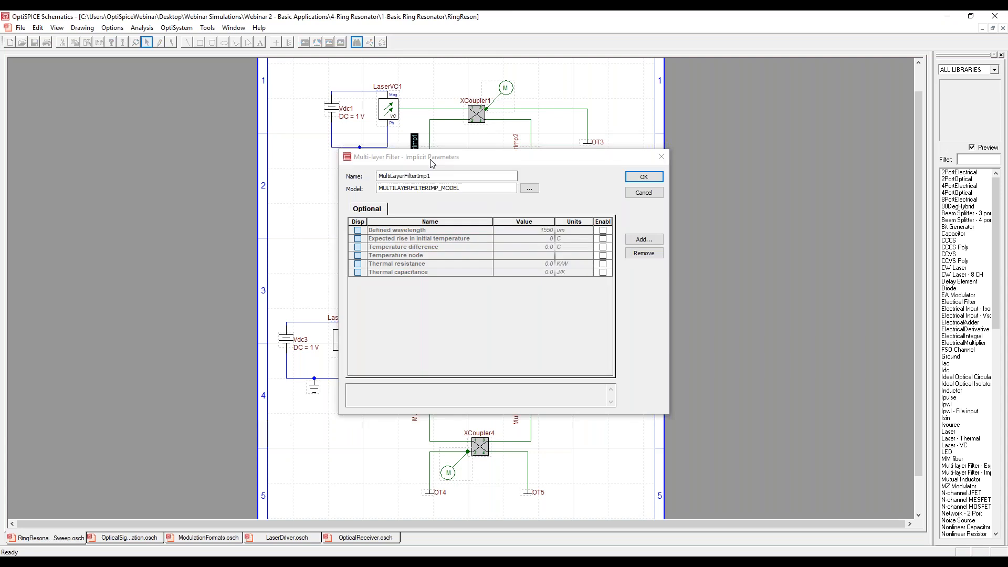
left_click(529, 189)
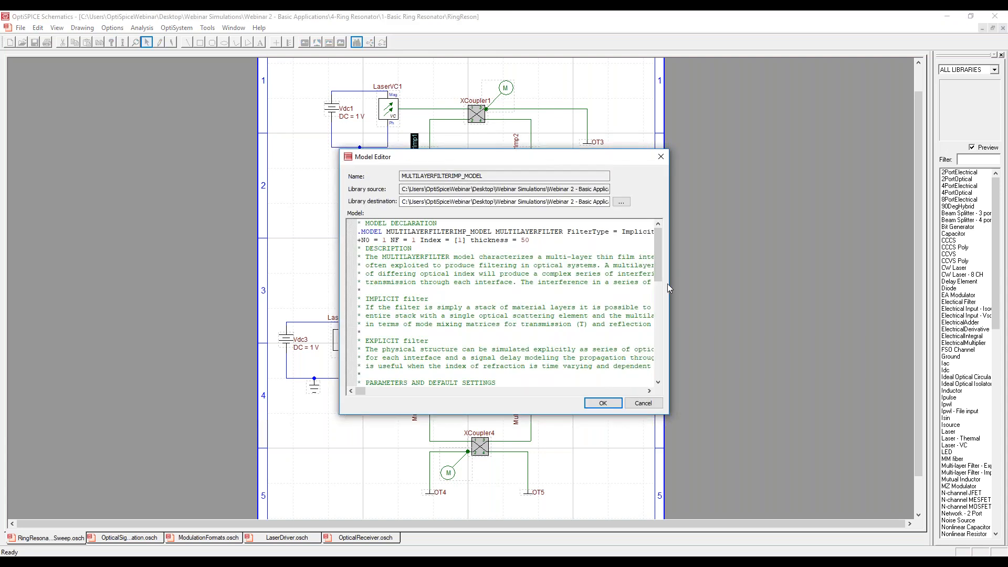
left_click_drag(731, 279, 774, 275)
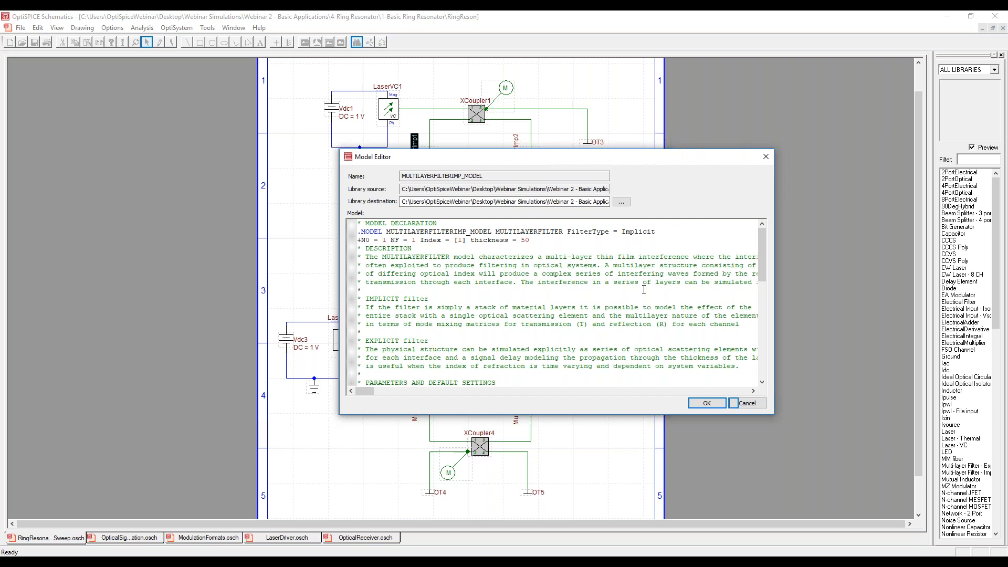
left_click_drag(387, 240, 366, 239)
left_click(387, 239)
left_click(694, 402)
left_click(643, 179)
Examine the MultiLayerFilterExp3 model declaration, highlighting its FilterType setting in a widened Model Editor, and close its dialogs.
double_click(430, 383)
left_click(529, 188)
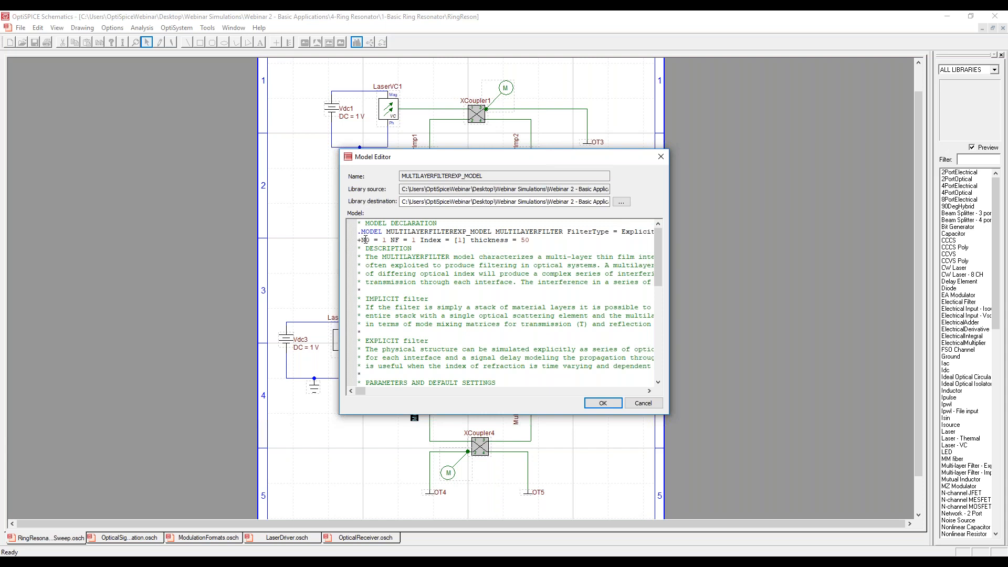
left_click_drag(668, 304, 749, 304)
left_click_drag(660, 231, 572, 230)
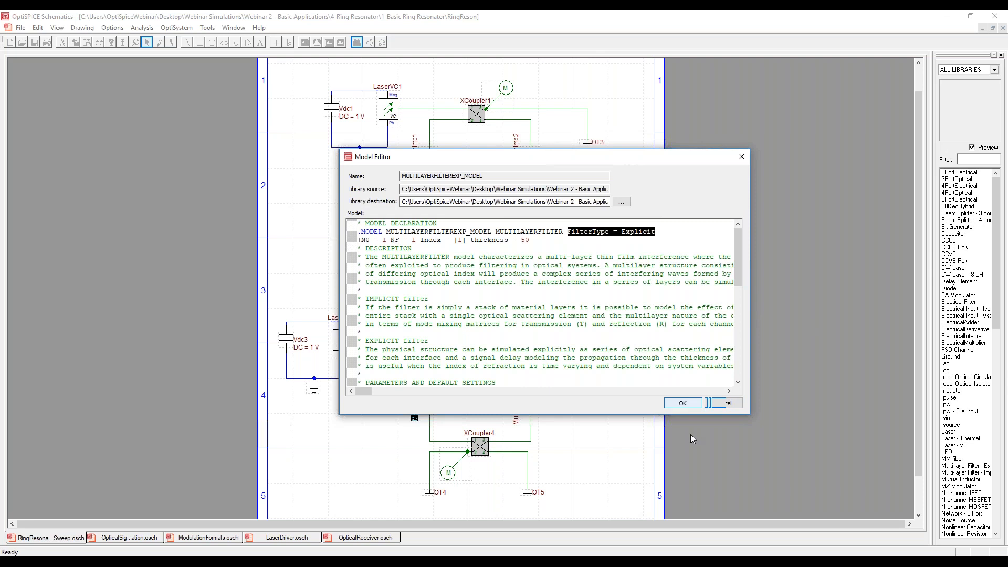
left_click(684, 404)
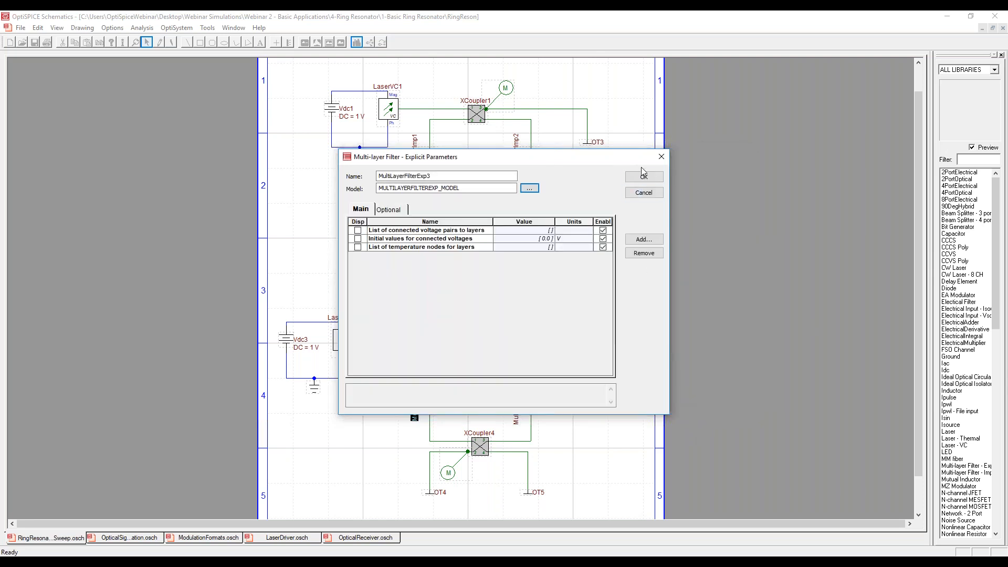
left_click(643, 178)
left_click(593, 257)
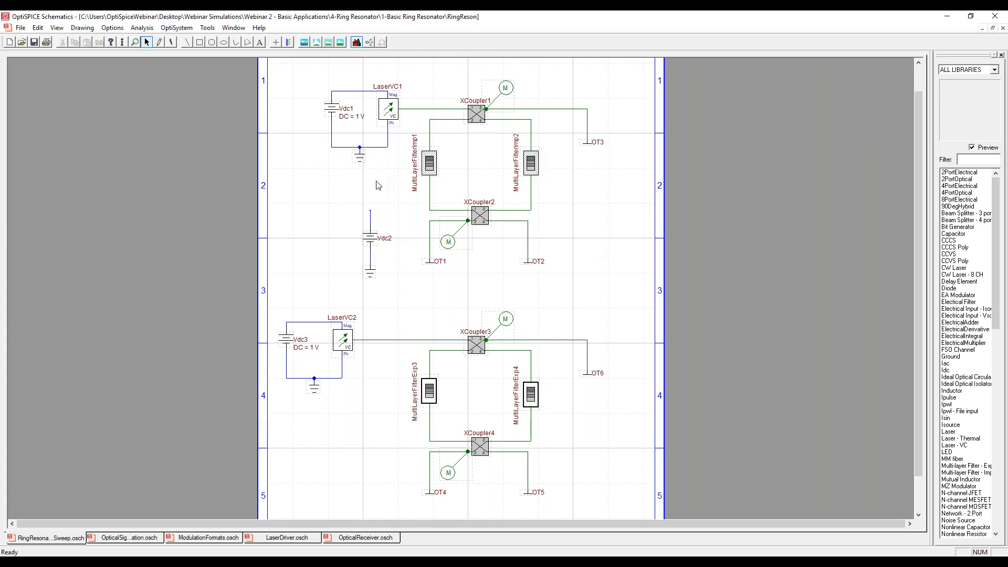
Check the net name assigned to the wire above the Vdc2 source.
right_click(371, 217)
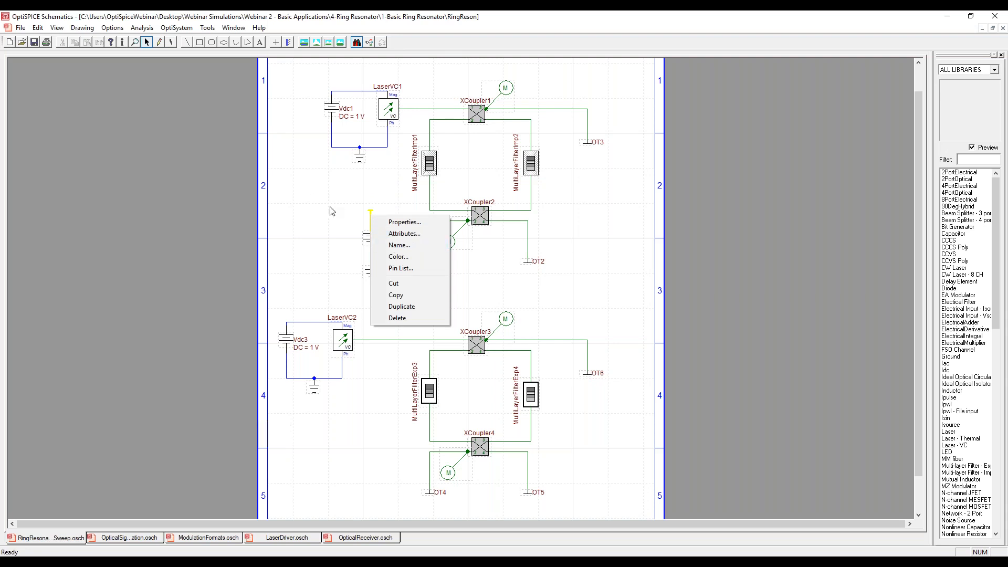
left_click(355, 226)
right_click(370, 218)
left_click(391, 244)
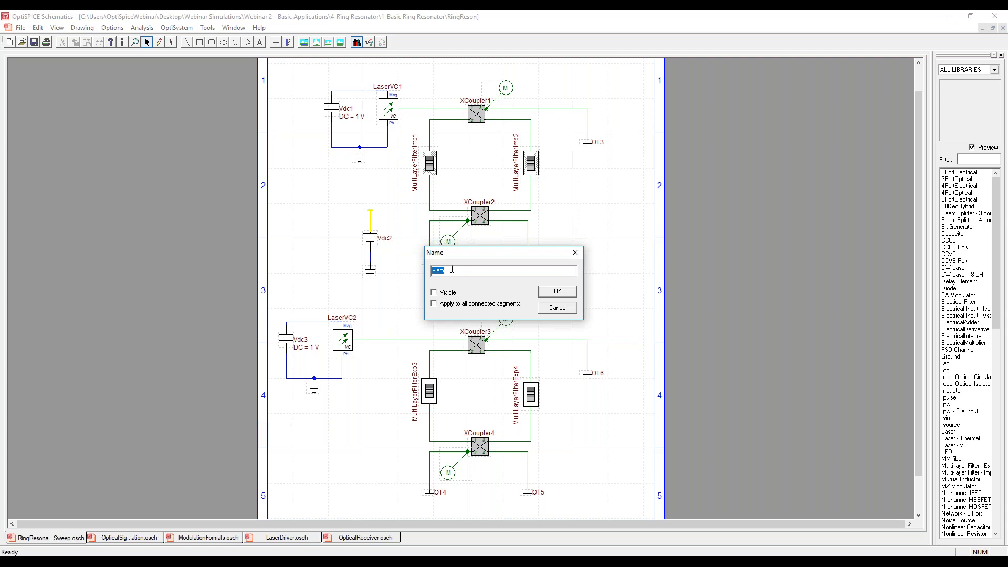
left_click_drag(463, 270, 426, 268)
left_click(558, 293)
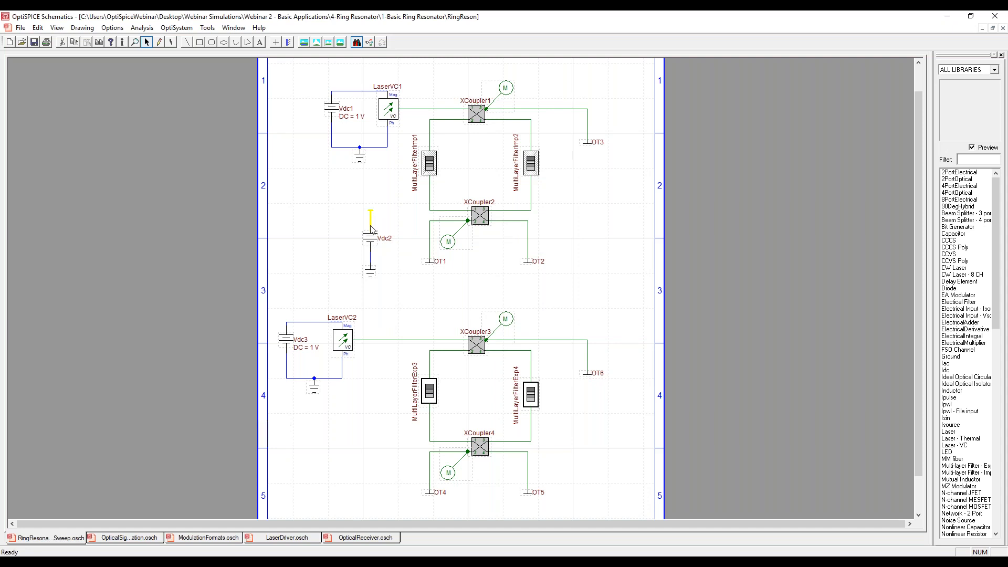
Check the optional carrier frequency node setting of LaserVC1 and close its parameters.
left_click(391, 112)
double_click(391, 112)
left_click(391, 209)
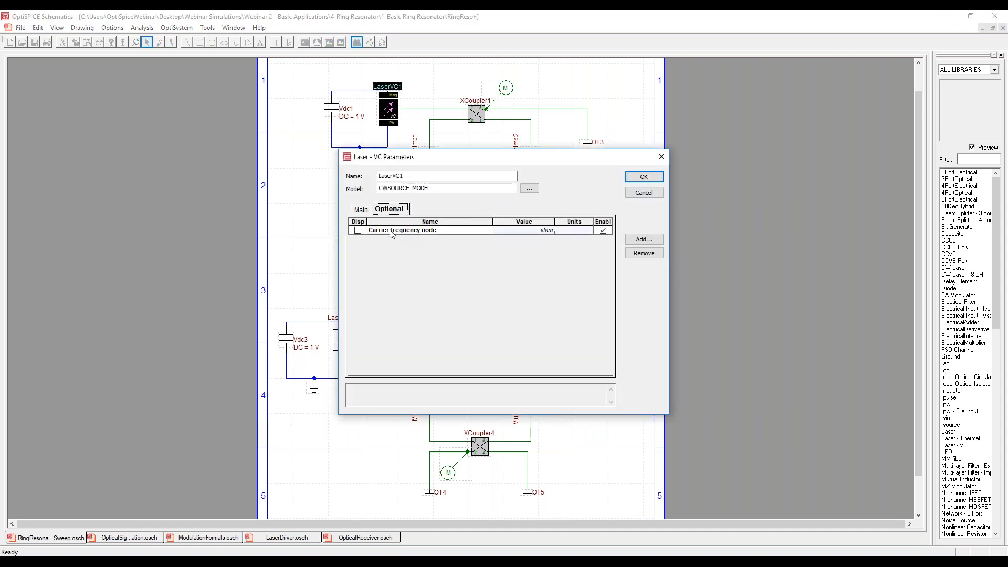
left_click(545, 230)
left_click(548, 230)
left_click(643, 177)
Check the optional carrier frequency node setting of LaserVC2 and close its parameters.
double_click(343, 341)
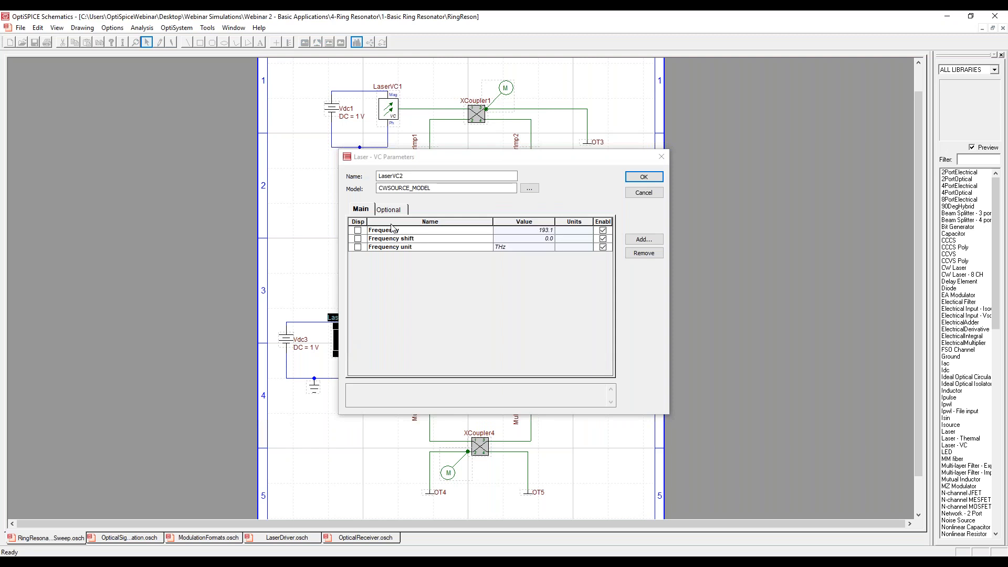
left_click(389, 210)
left_click(533, 231)
left_click(557, 231)
left_click(539, 229)
left_click(541, 230)
left_click(644, 177)
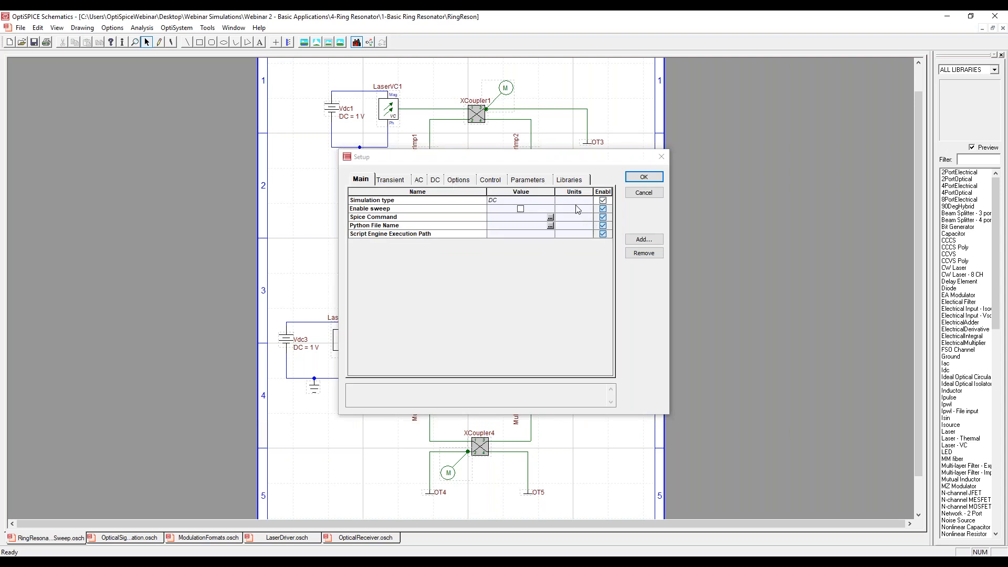
Review the DC sweep's source name and start, stop and increment values in the simulation setup.
left_click(435, 179)
left_click_drag(523, 161, 699, 149)
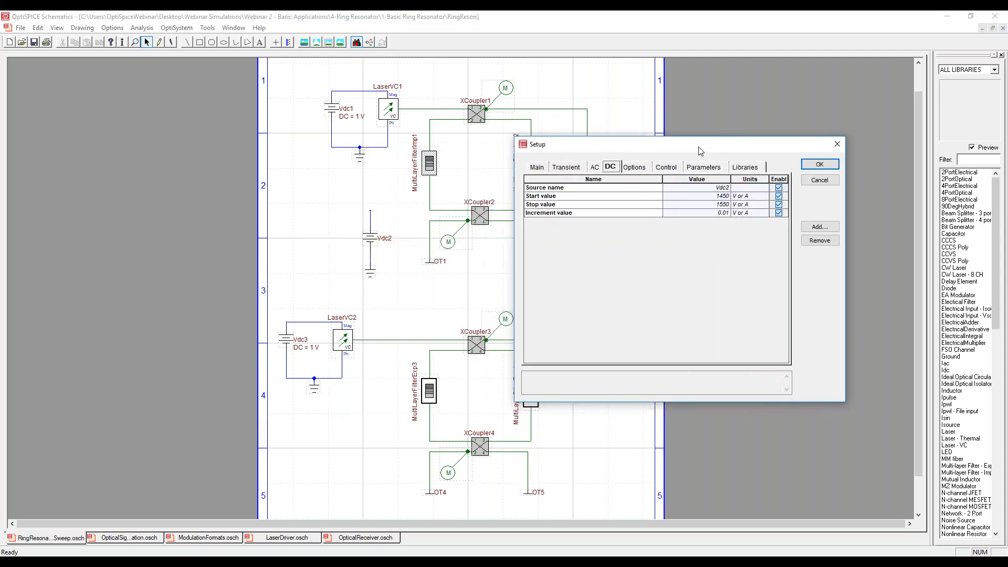
left_click(718, 196)
left_click(730, 204)
left_click(725, 214)
left_click(819, 164)
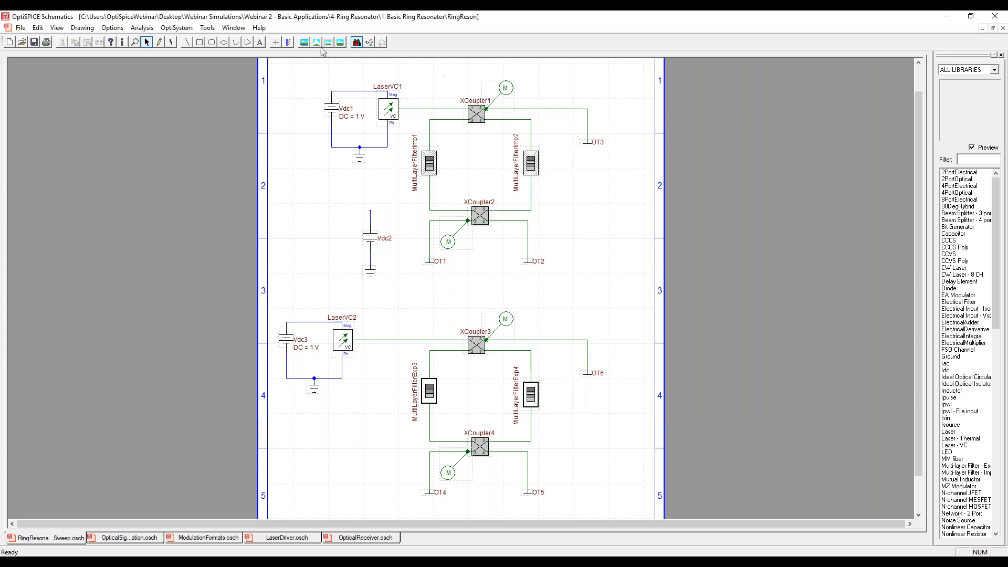
Run the DC simulation of the ring resonator sweep and launch the Waveform Viewer on its results.
left_click(142, 28)
left_click(152, 63)
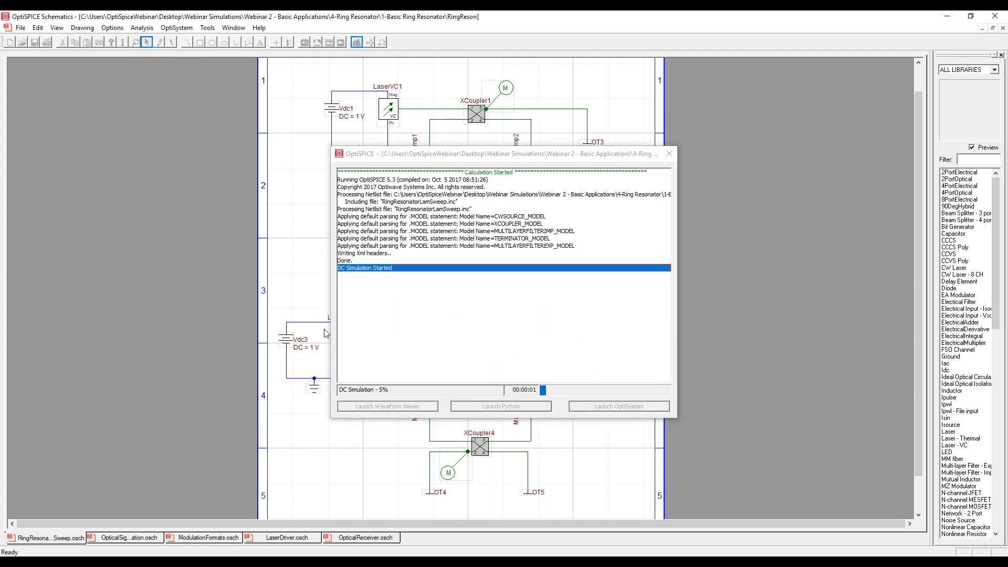
left_click_drag(508, 157, 707, 130)
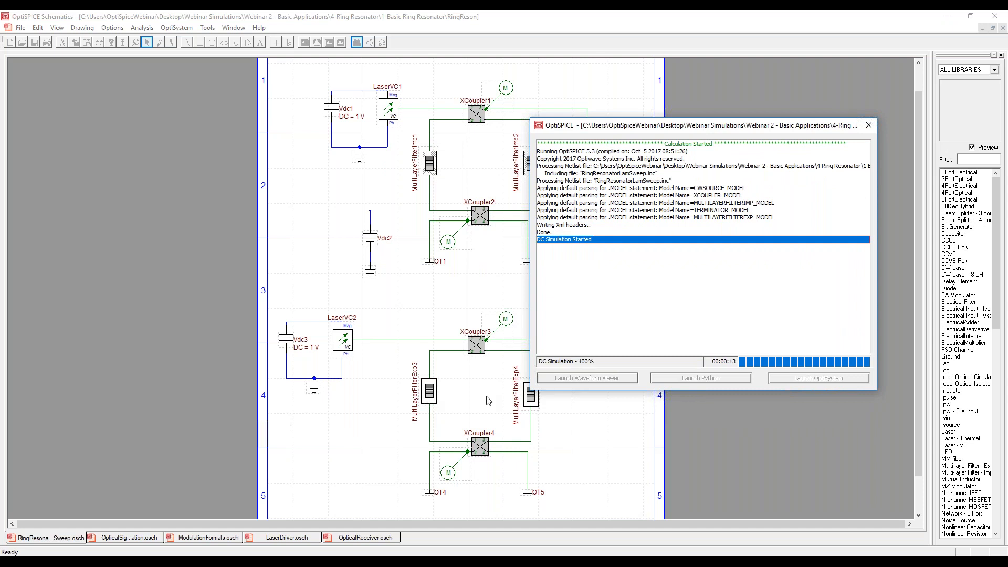
left_click(572, 382)
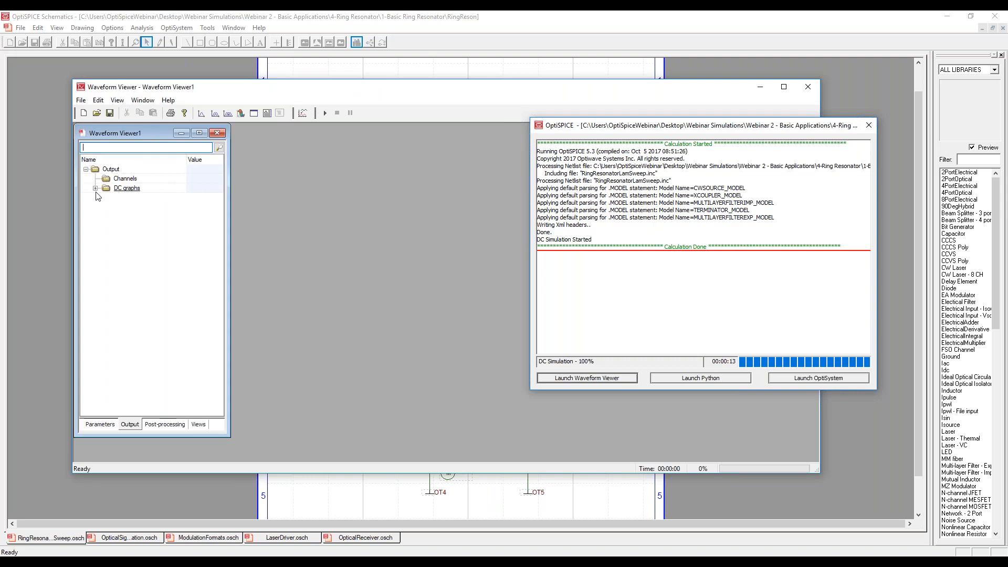
Plot the o_xcoupler1(3) DC graph, move its window clear of the output tree, and overlay o_xcoupler2(2) on it.
left_click(94, 188)
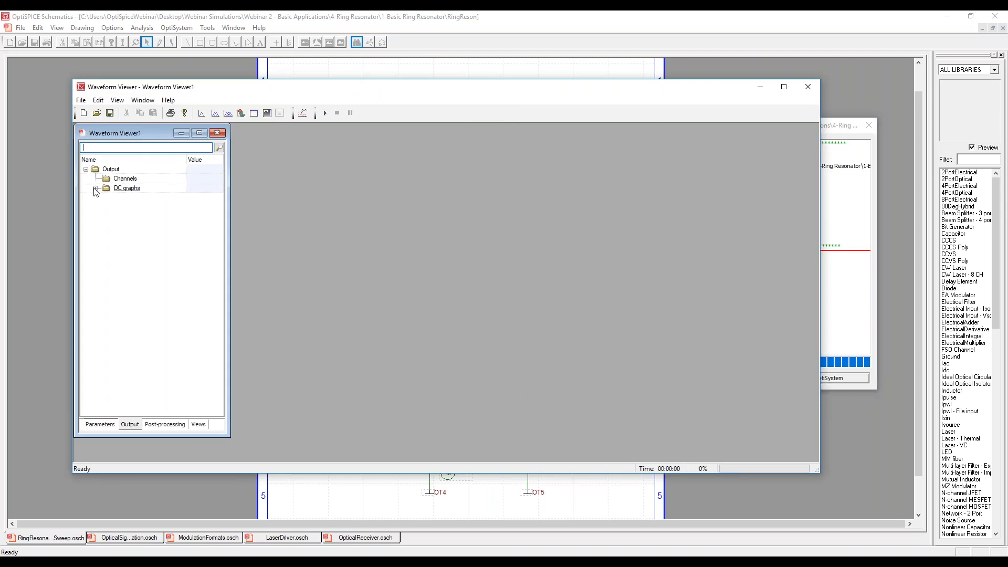
left_click(94, 188)
double_click(142, 197)
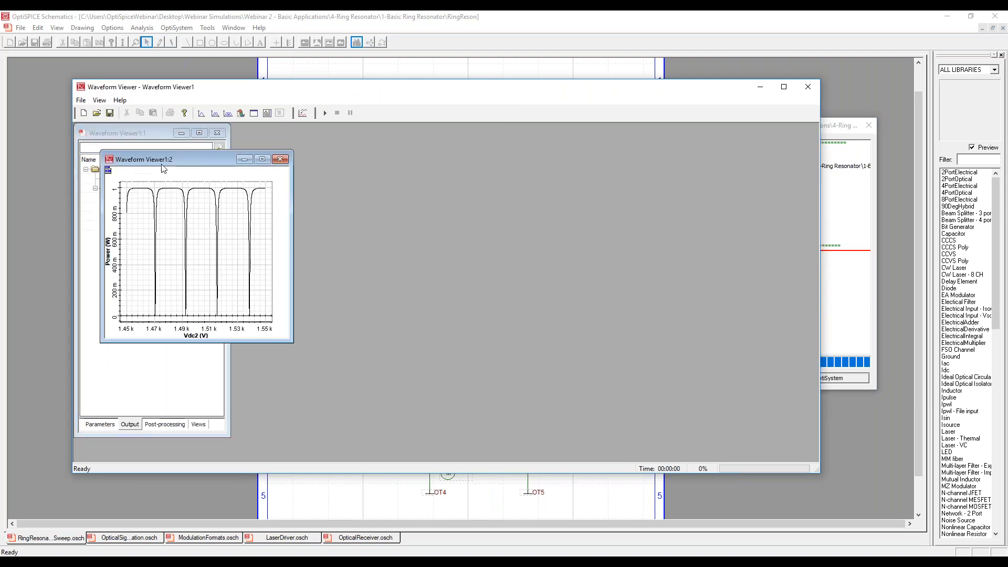
left_click_drag(212, 157, 415, 152)
left_click_drag(170, 208, 370, 227)
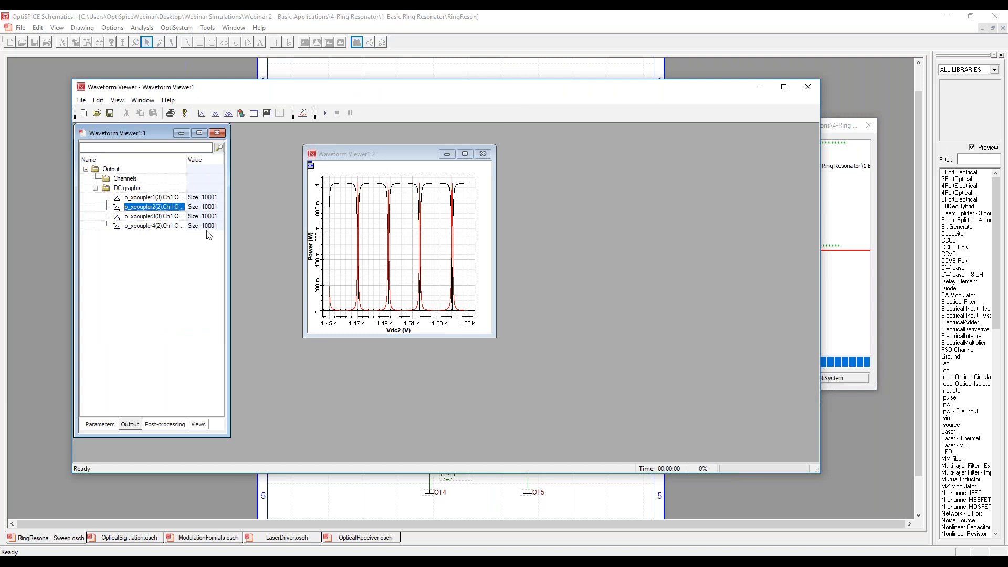
Enlarge the graph window and overlay the o_xcoupler3(3) and o_xcoupler4(2) DC graphs on the plot.
left_click_drag(487, 336, 734, 437)
left_click_drag(152, 216, 519, 310)
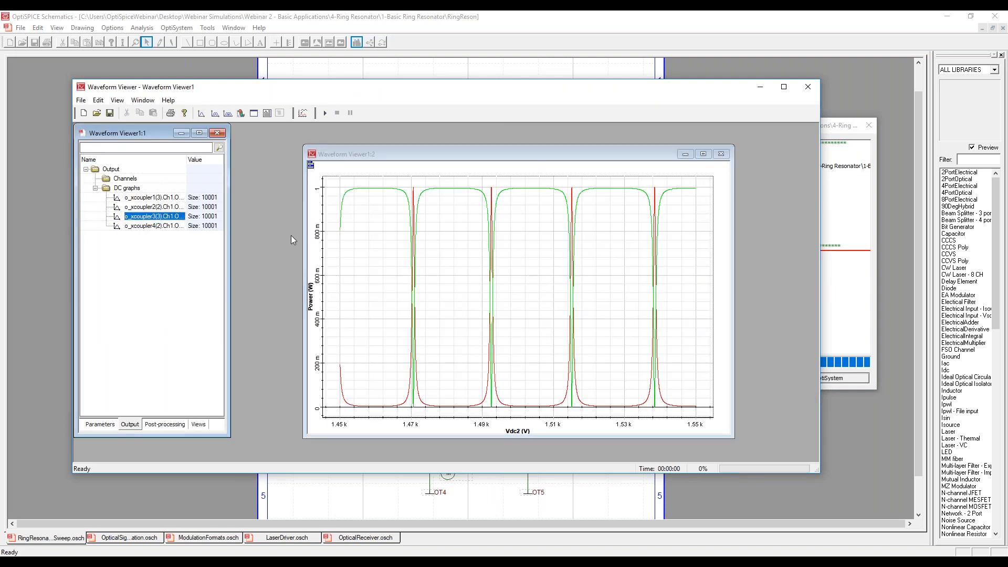
left_click_drag(142, 225, 462, 262)
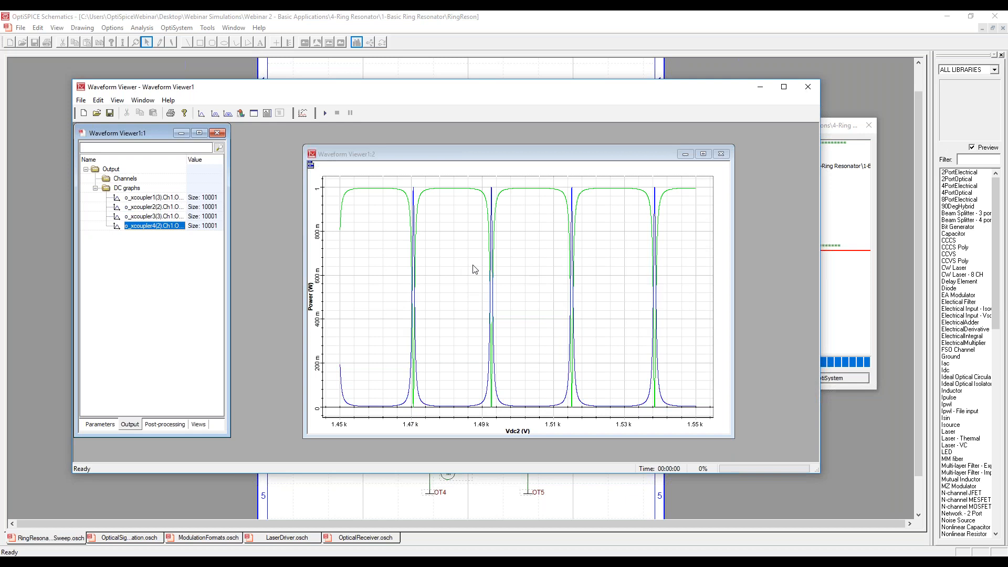
Close the Waveform Viewer without saving its changes and close the simulation progress window.
left_click(808, 92)
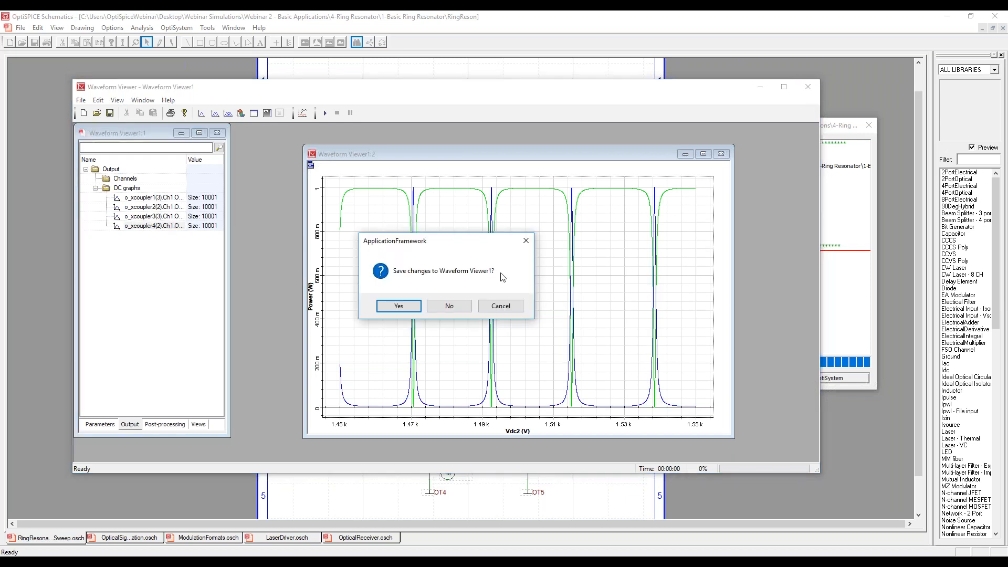
left_click(459, 304)
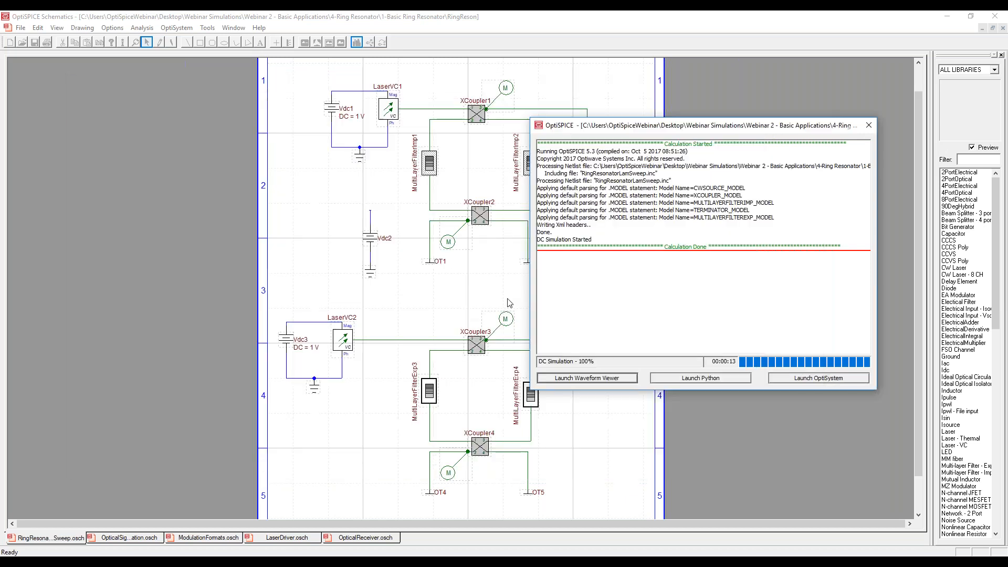
left_click(868, 126)
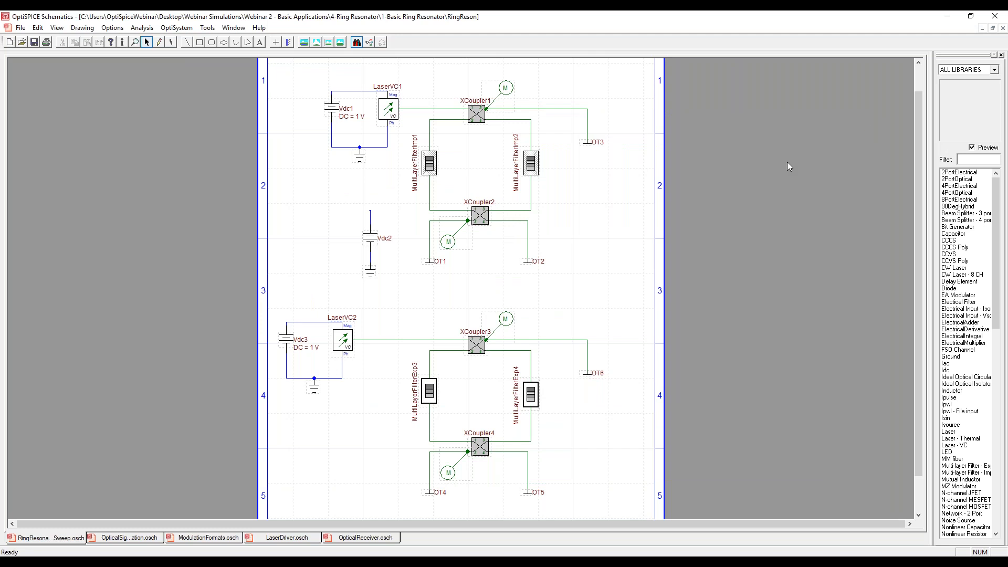
Open the RingResonatorTransient.osch schematic from the 1-Basic Ring Resonator folder.
left_click(21, 42)
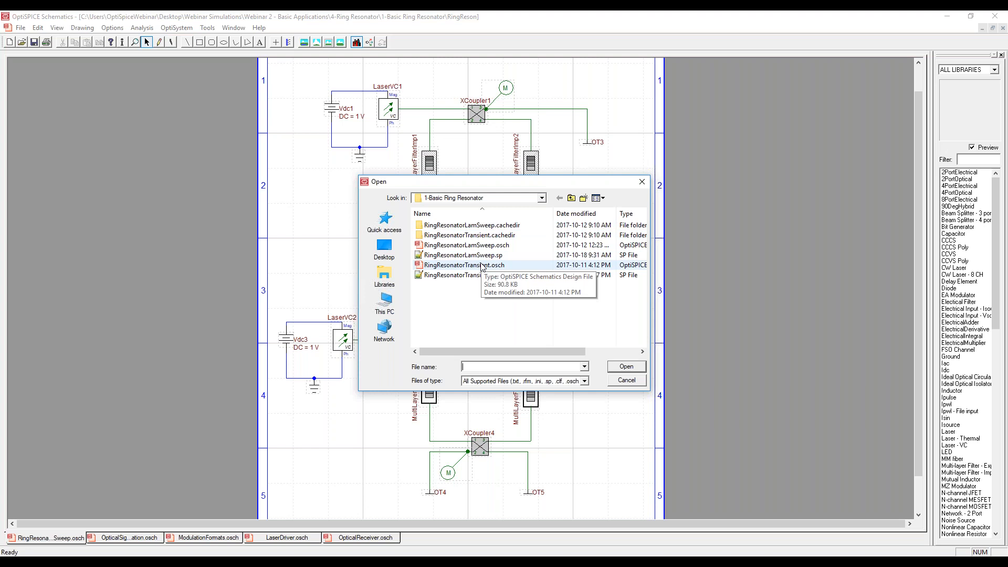
left_click(478, 266)
double_click(478, 266)
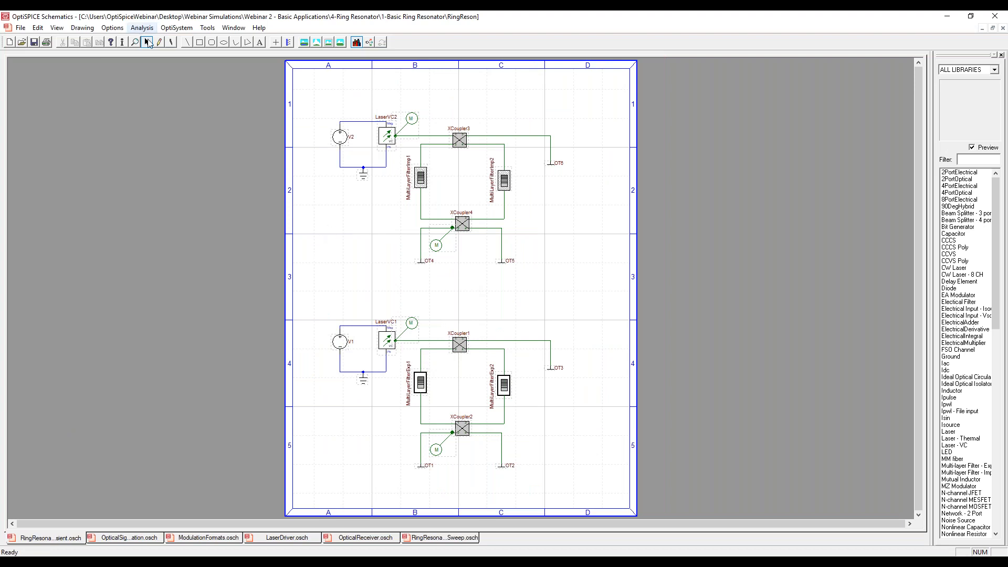
Check whether the optional carrier frequency node is enabled for LaserVC1 in the transient schematic.
double_click(387, 344)
left_click(388, 209)
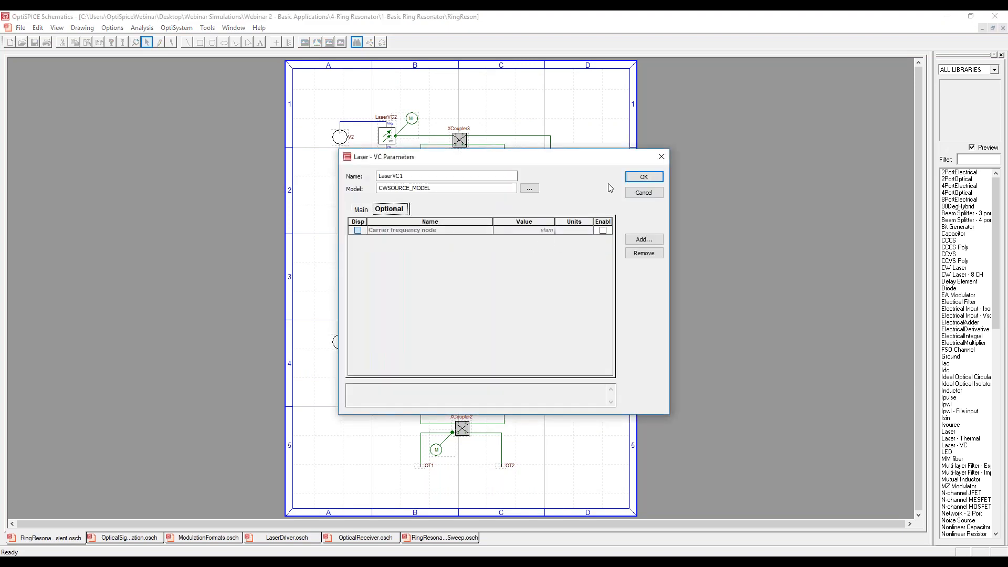
left_click(643, 177)
Check LaserVC2's optional carrier frequency node setting and the V2 source's transient function, closing both parameter dialogs.
left_click(386, 133)
double_click(387, 134)
left_click(388, 209)
left_click(643, 177)
double_click(342, 138)
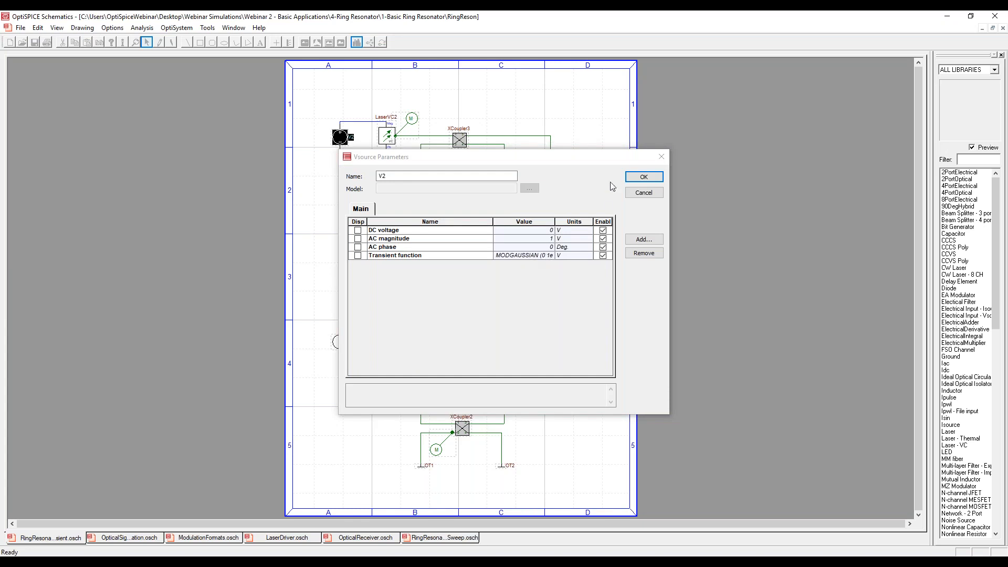
left_click(639, 178)
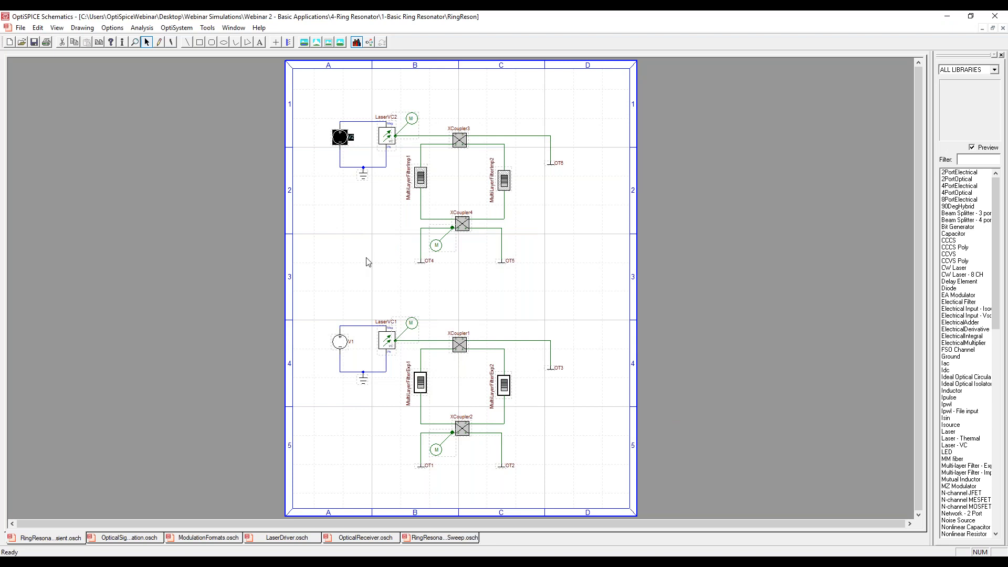
Run the transient simulation of the ring resonator schematic and launch the Waveform Viewer for its results.
left_click(371, 241)
left_click(142, 28)
left_click(152, 68)
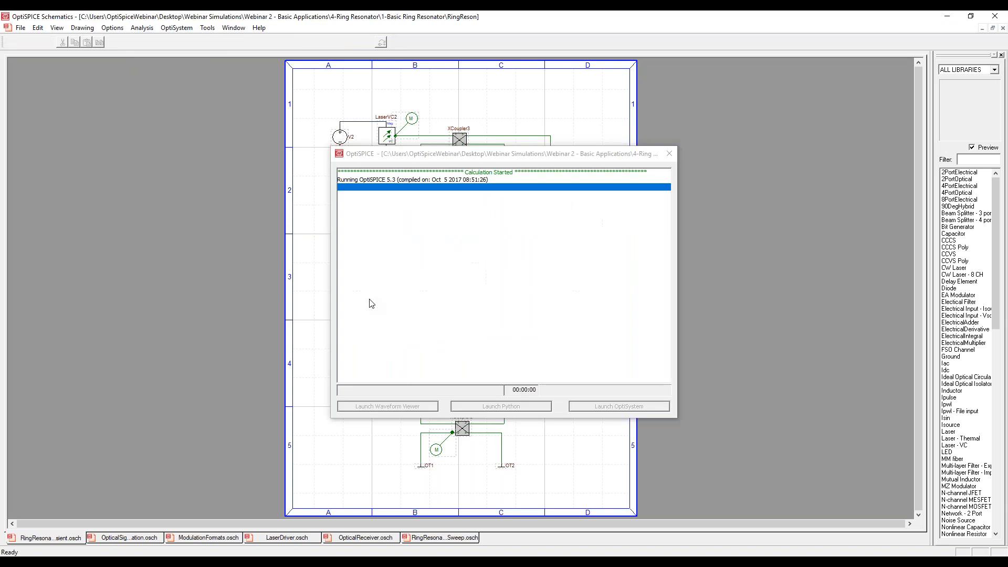
left_click_drag(517, 154, 783, 122)
left_click(640, 379)
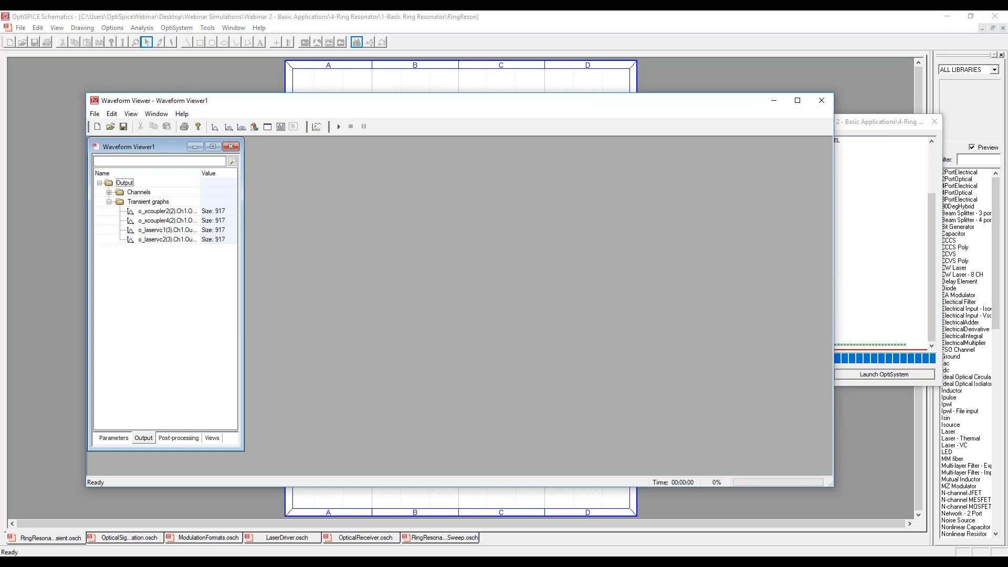
Plot the transient o_xcoupler2(2) Ch1 output signal power and place the graph and viewer so the schematic stays visible.
left_click_drag(433, 100, 808, 126)
double_click(563, 238)
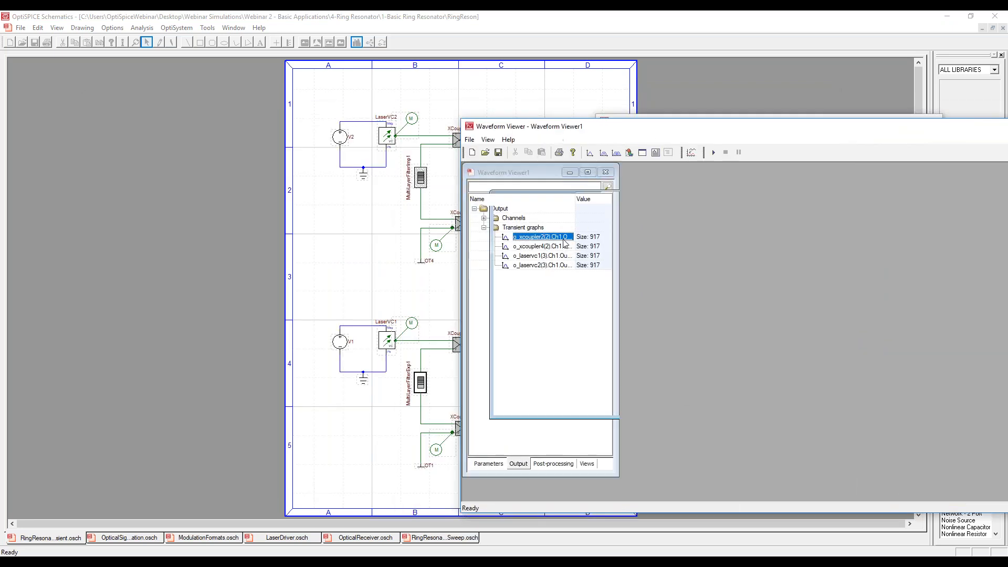
left_click_drag(572, 202, 753, 204)
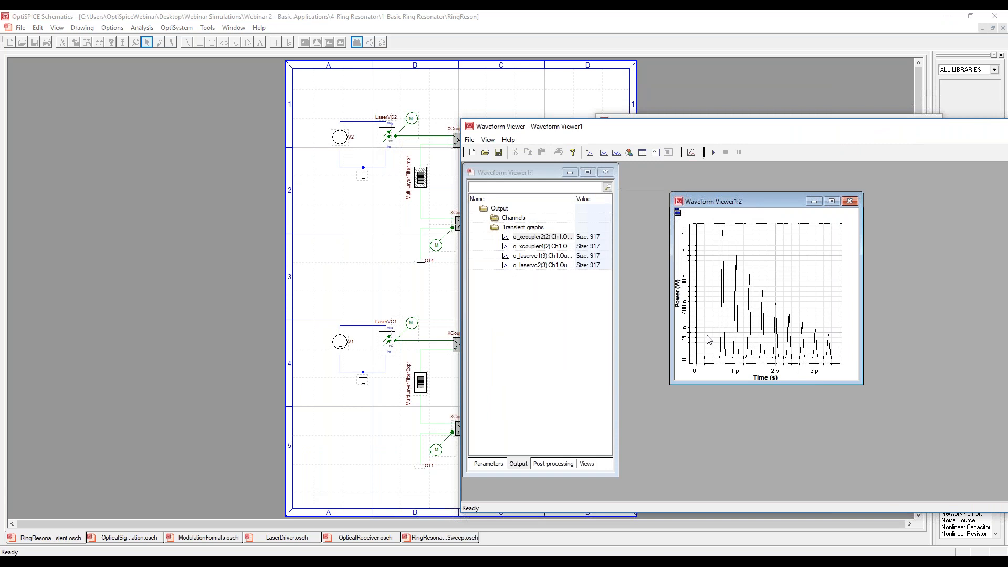
left_click_drag(623, 128, 718, 130)
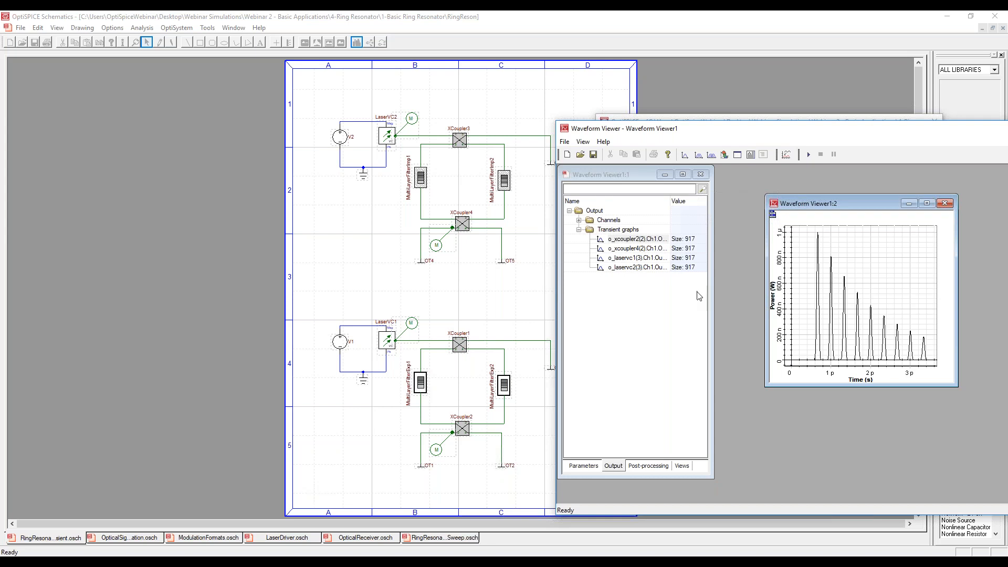
Plot the transient o_xcoupler4(2) Ch1 output signal power, enlarge its graph, and bring the XCoupler2 graph to the front.
left_click(650, 255)
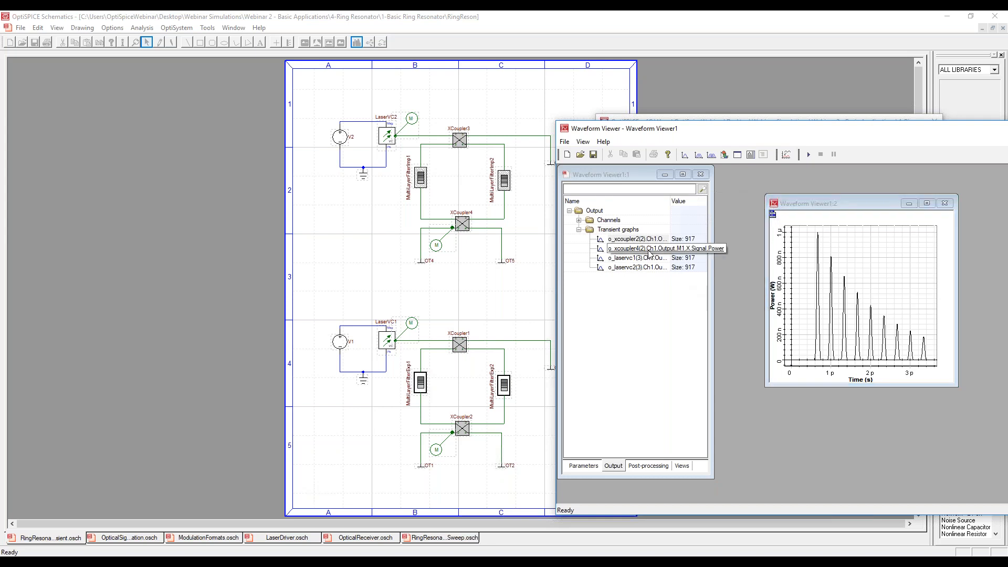
double_click(649, 254)
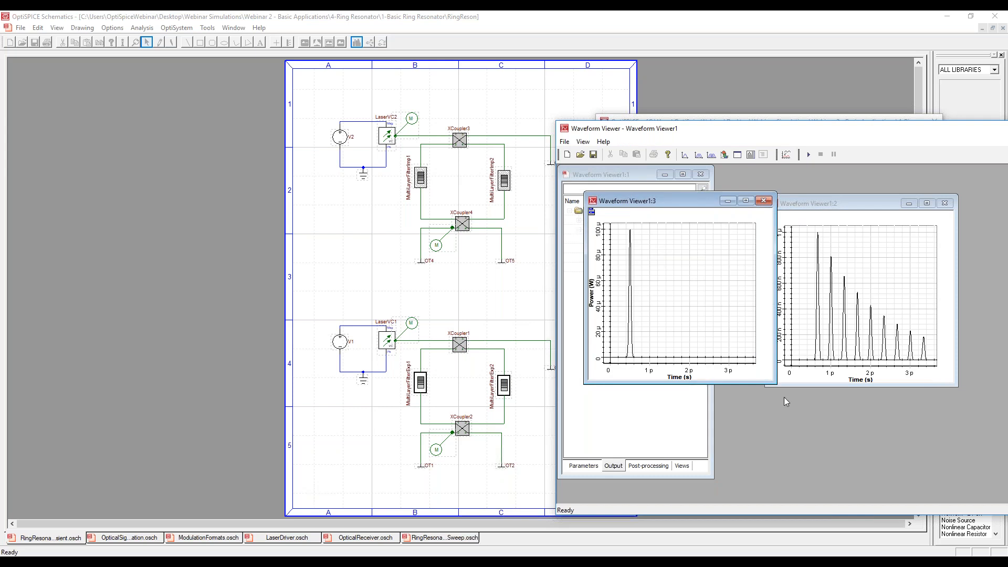
left_click_drag(776, 384, 886, 426)
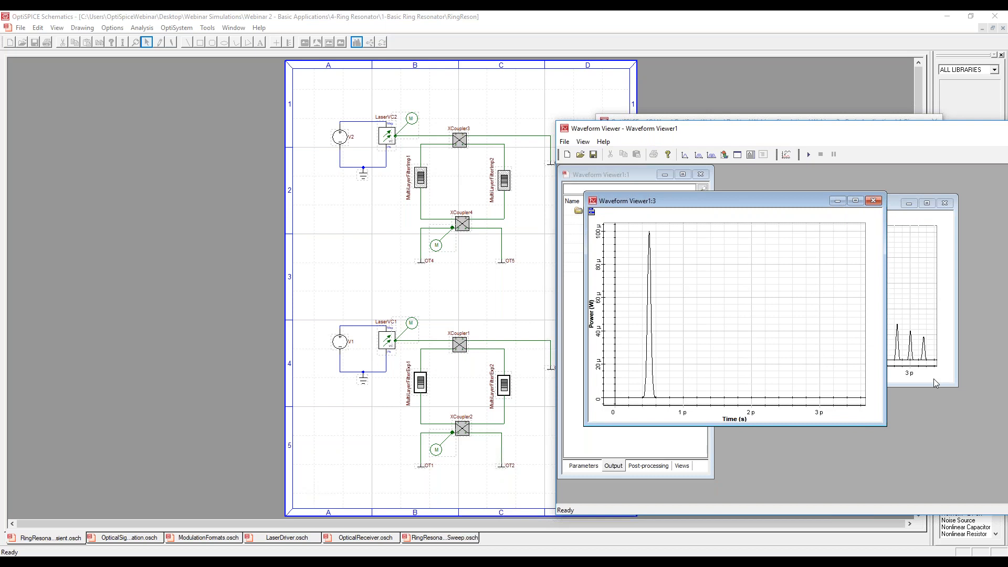
left_click(934, 381)
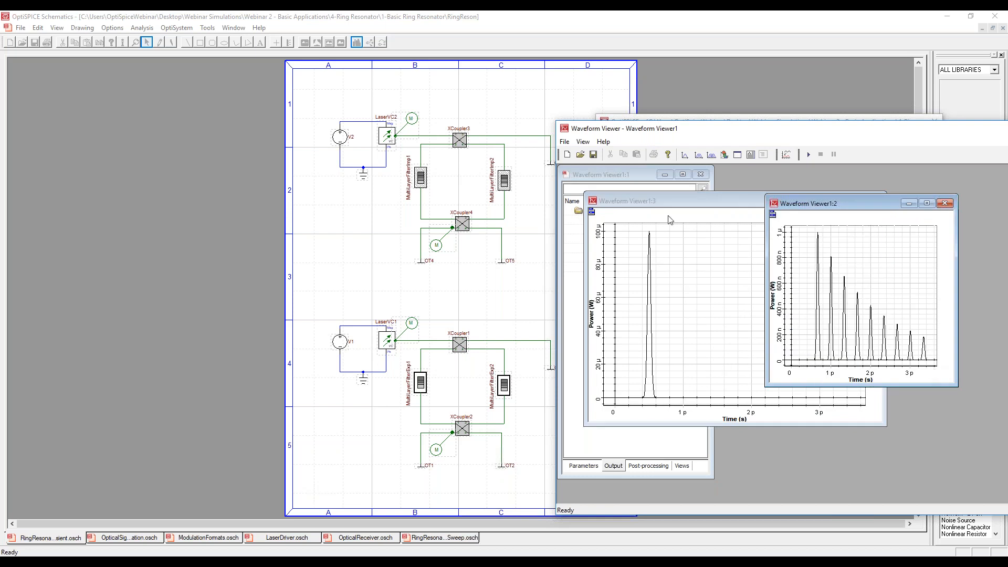
Arrange the XCoupler4 and XCoupler2 output graphs side by side in the Waveform Viewer for comparison.
left_click_drag(724, 137, 406, 110)
left_click_drag(540, 183, 714, 191)
left_click_drag(450, 176, 574, 194)
left_click_drag(731, 189, 826, 197)
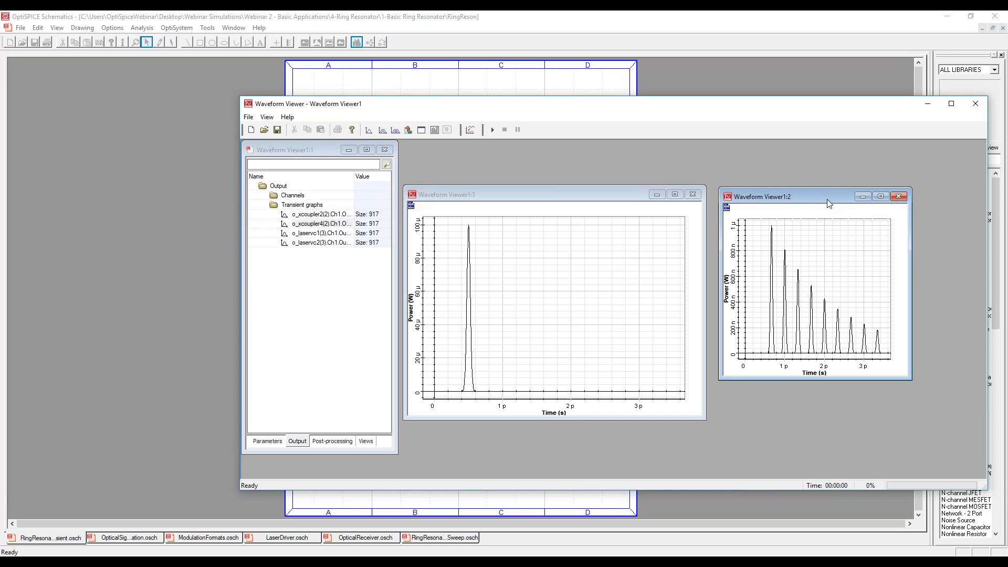
Close the Waveform Viewer without saving the transient results and close the simulation progress window.
left_click(974, 104)
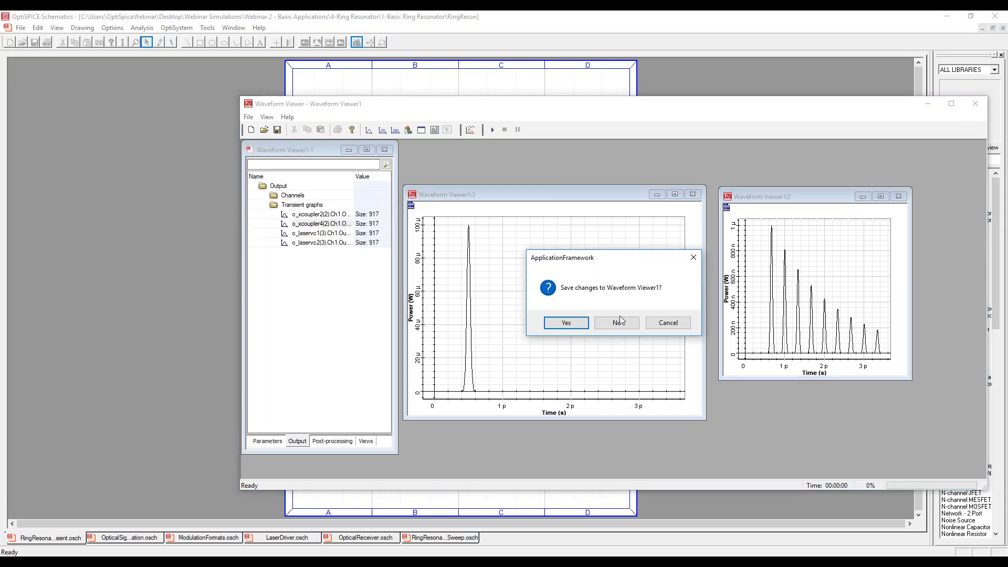
left_click(608, 325)
left_click(606, 323)
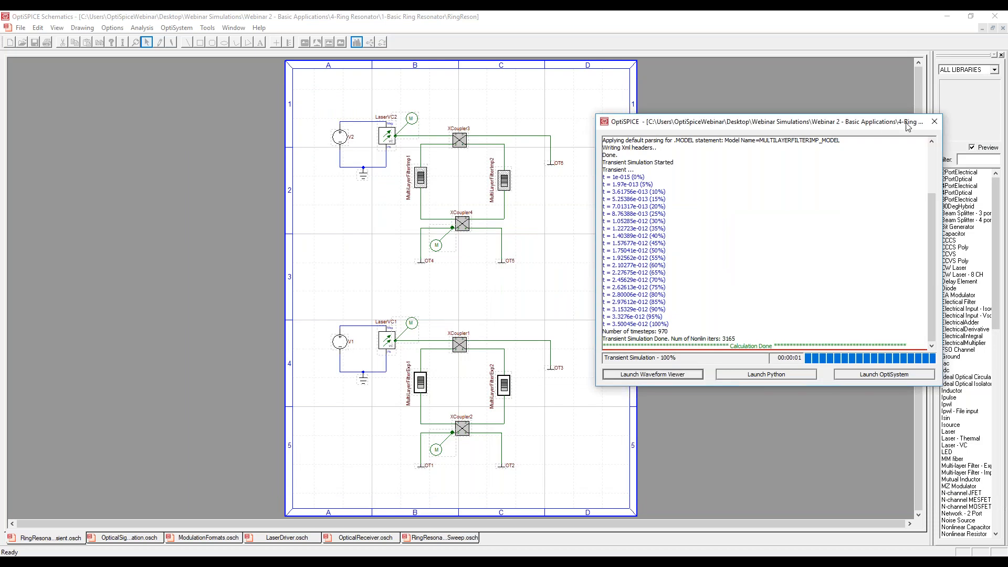
left_click(934, 121)
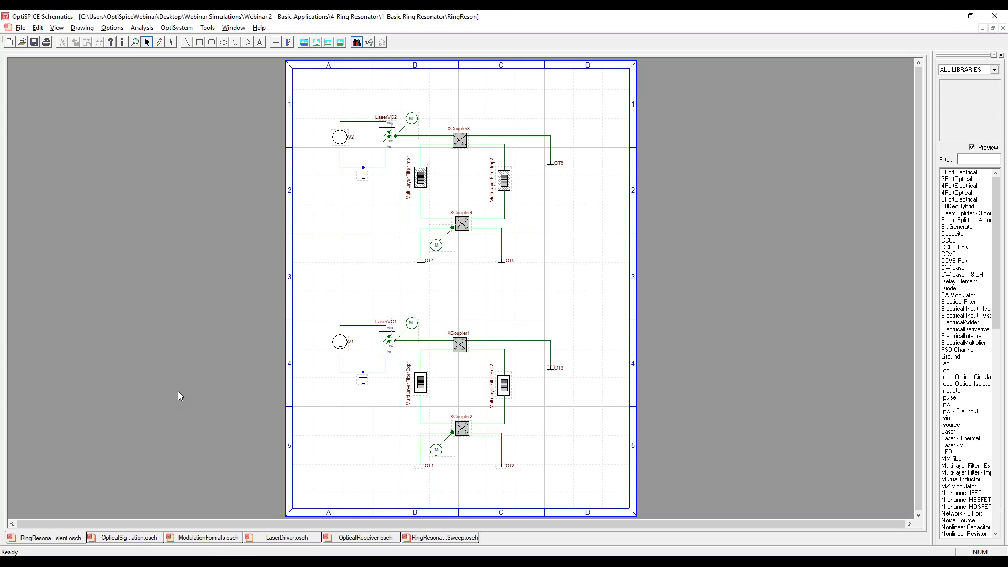
Switch to the slide presentation and advance to the Ring Switch slide.
key("alt+Tab")
key("alt+Tab")
key("alt+Tab")
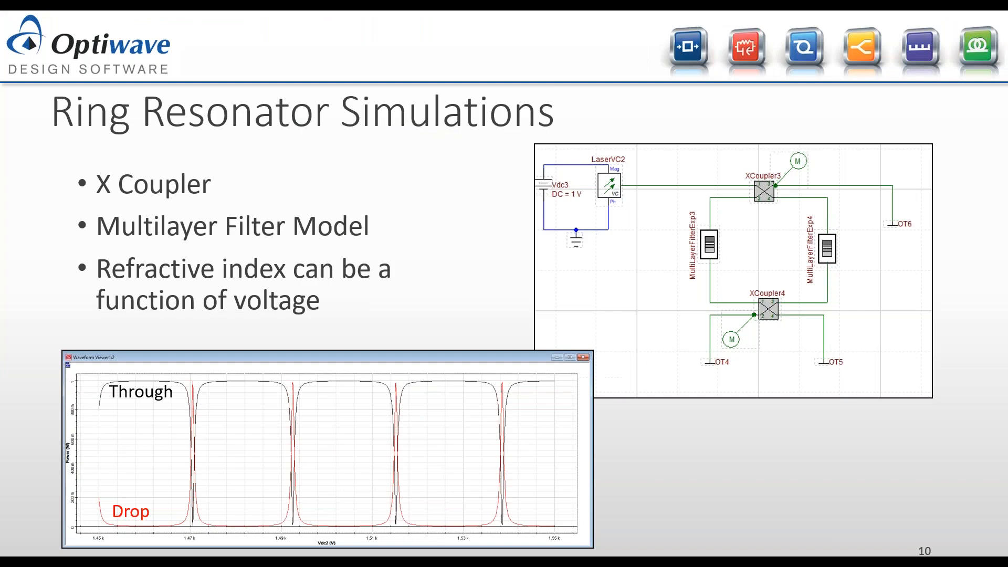
key("Right")
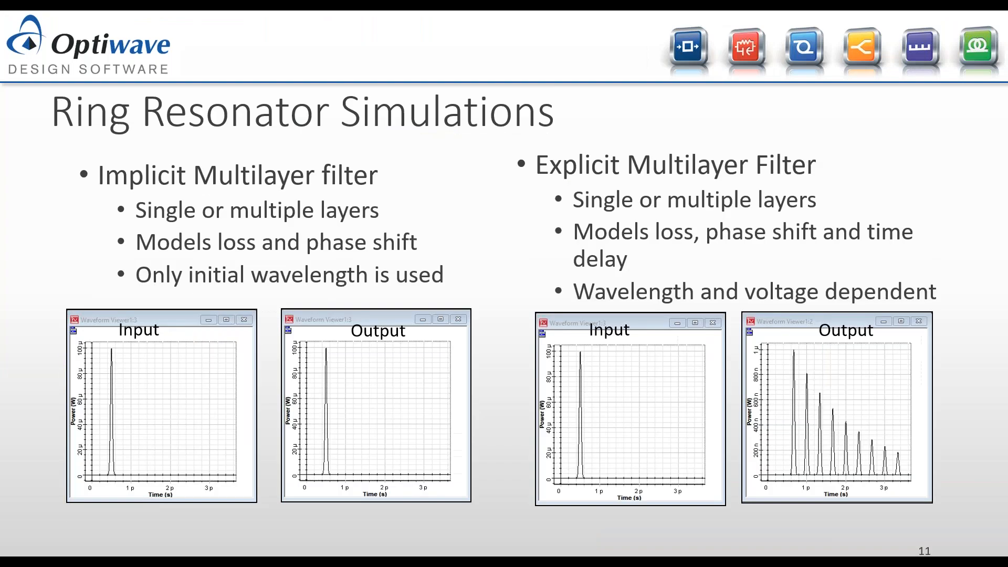
key("Right")
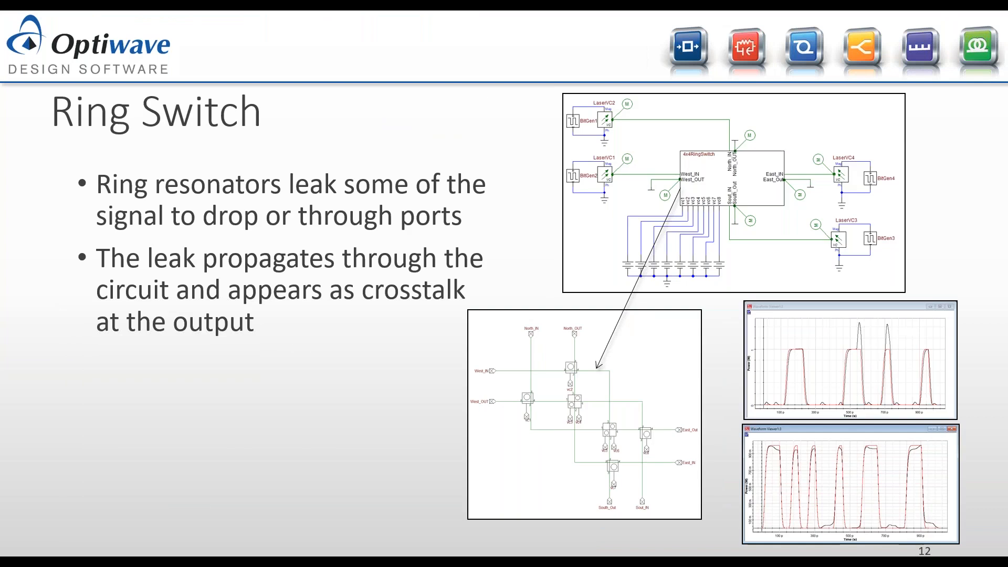
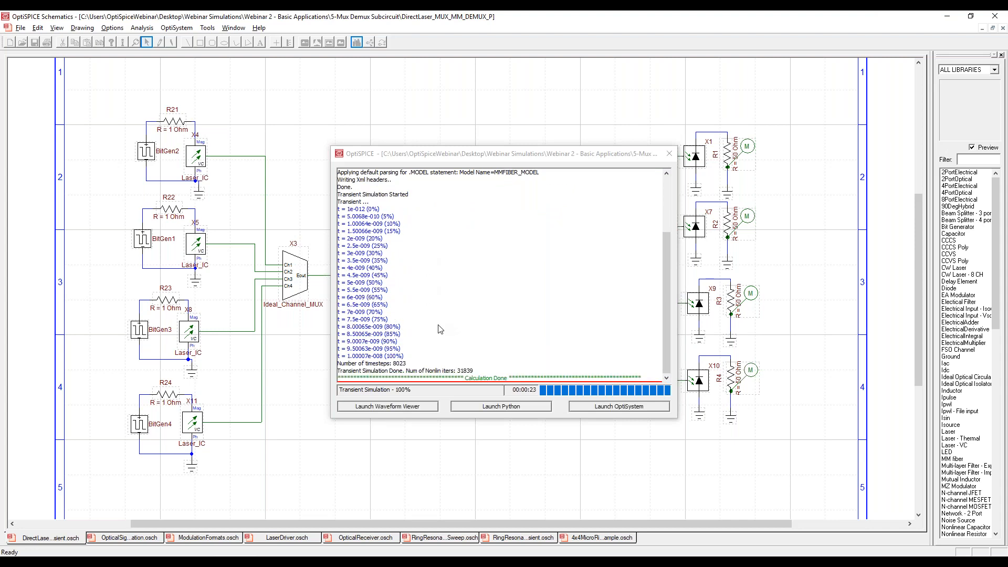
Open the simulation results in the Waveform Viewer, plot the i_r4(1) transient graph, and widen its graph window.
left_click(411, 405)
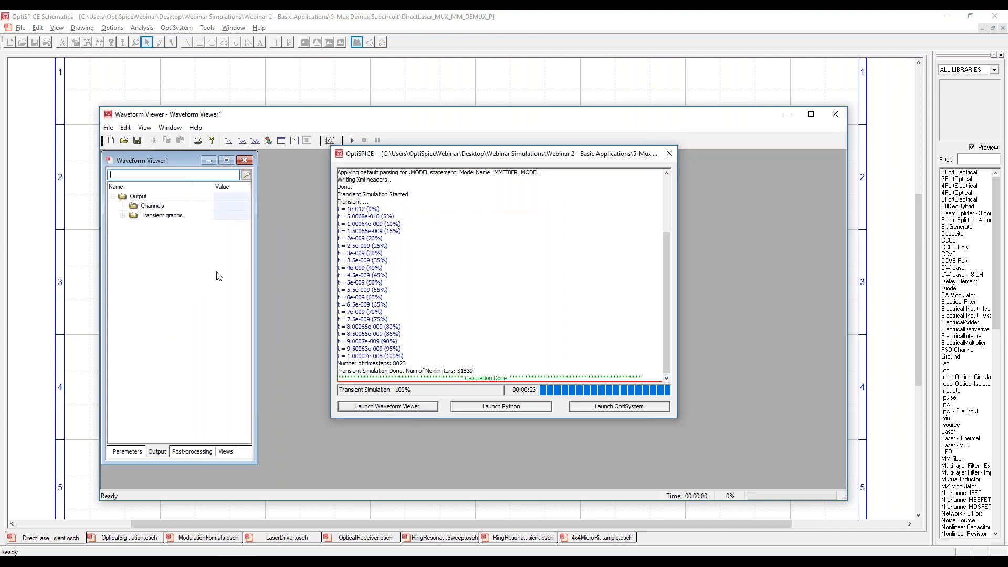
left_click(122, 215)
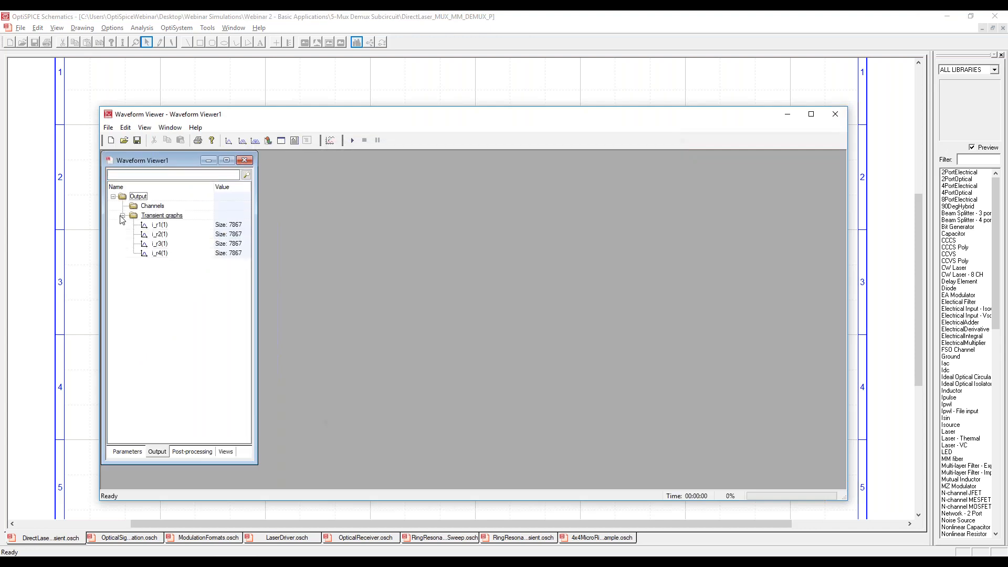
double_click(160, 253)
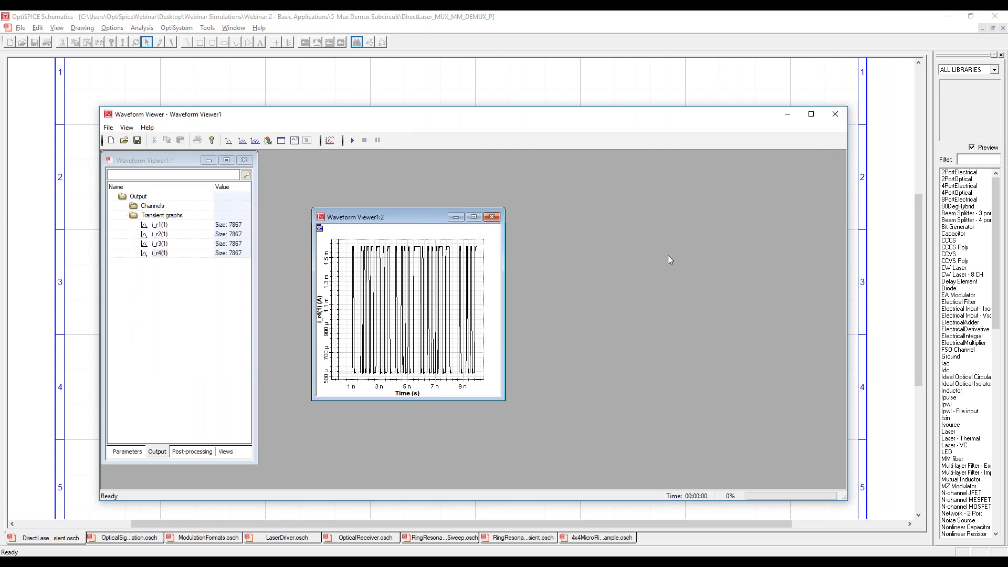
left_click_drag(506, 291, 731, 292)
Overlay the i_r3(1), i_r2(1) and i_r1(1) signals on the i_r4(1) graph and enlarge the graph window.
left_click_drag(160, 246, 406, 288)
left_click_drag(159, 234, 418, 268)
left_click_drag(159, 225, 470, 273)
left_click_drag(728, 397, 790, 455)
left_click_drag(310, 329, 168, 330)
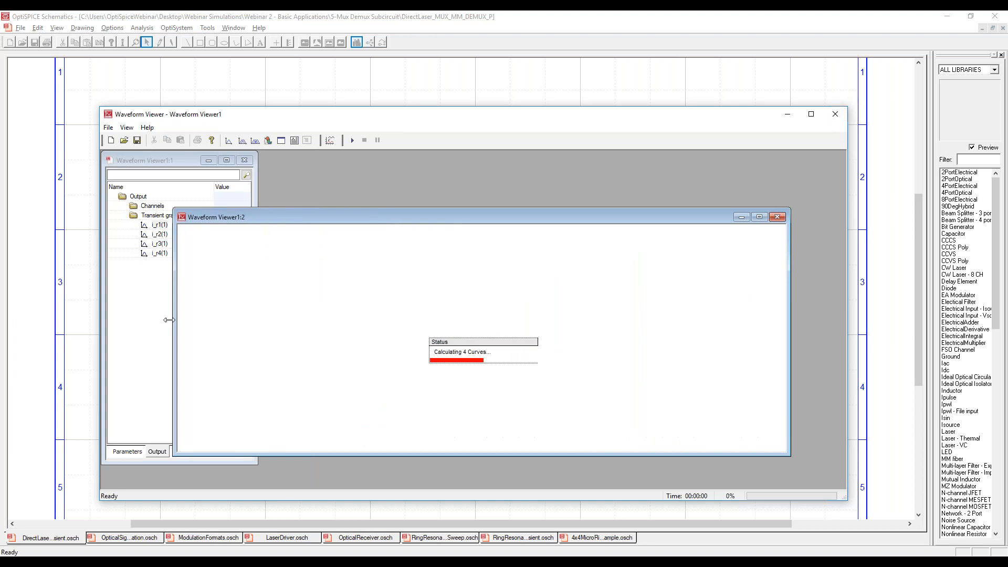
Close the Waveform Viewer without saving the results and close the simulation progress window.
left_click(835, 114)
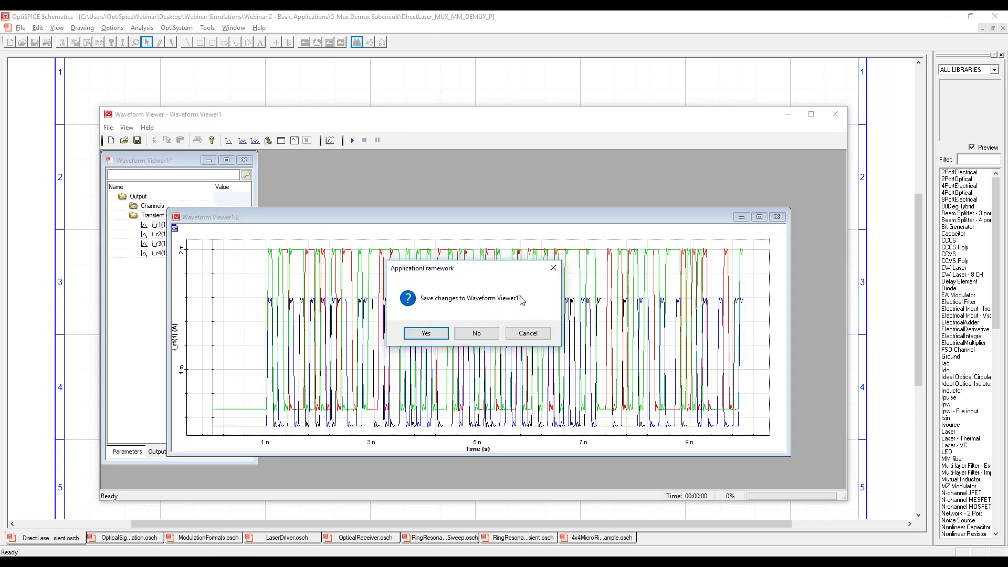
left_click(476, 333)
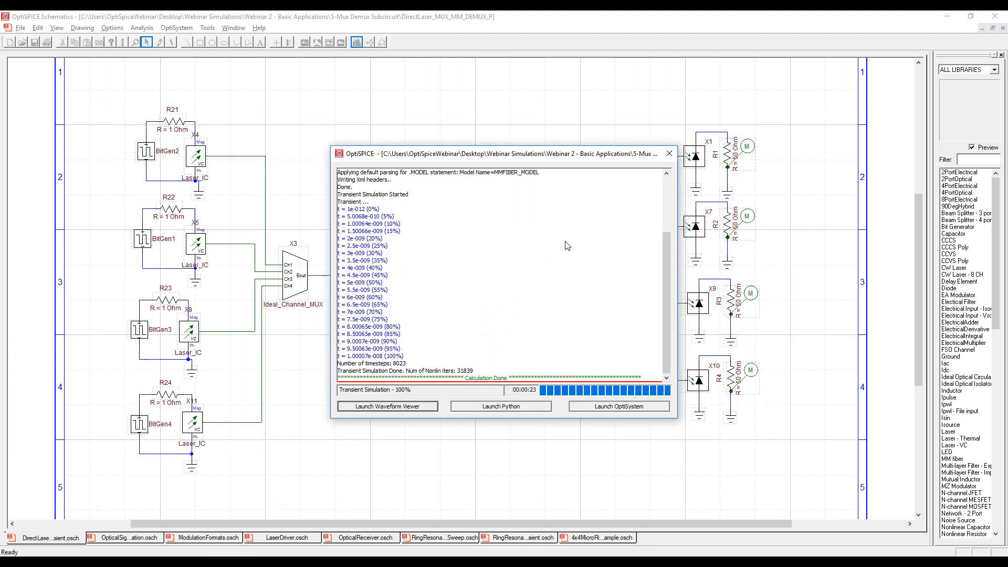
left_click(669, 153)
Copy the monitor attached to R1 and place copies at the outputs of lasers X4, X5, X8 and X11.
left_click(738, 155)
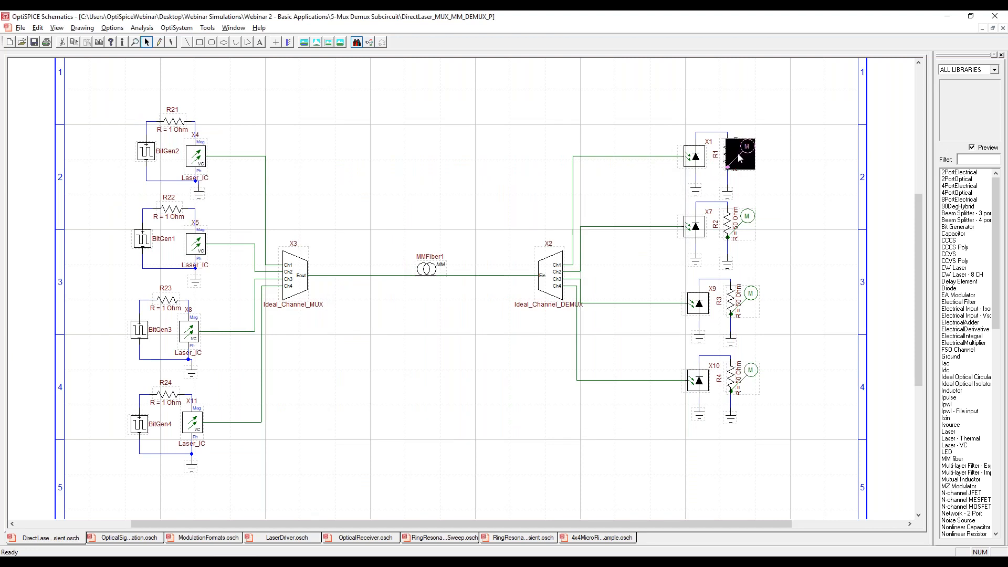
key("ctrl+v")
left_click(217, 143)
left_click(206, 244)
left_click(199, 332)
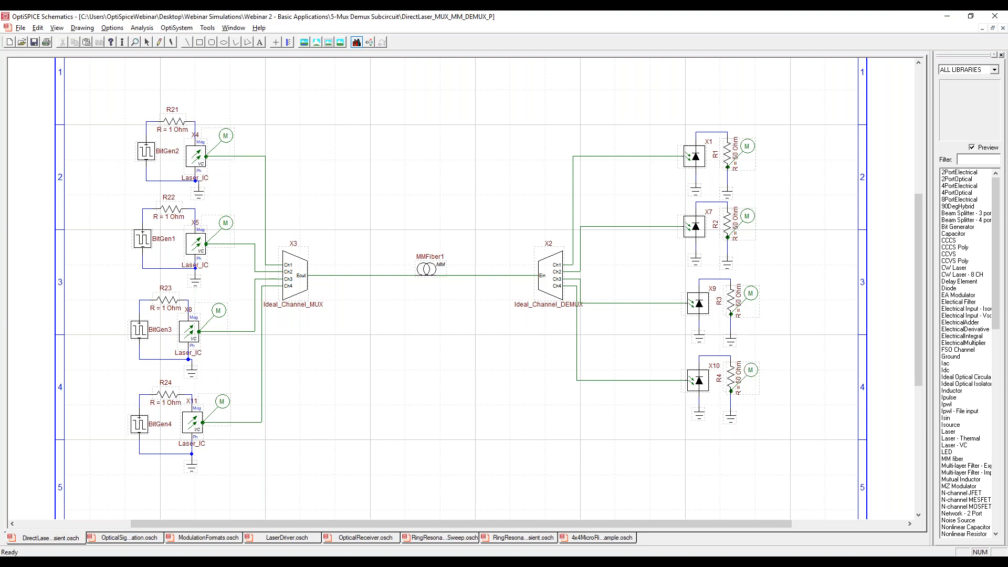
left_click(202, 422)
key("Escape")
Set the transient simulation stop time to 5n s in the analysis setup.
double_click(481, 134)
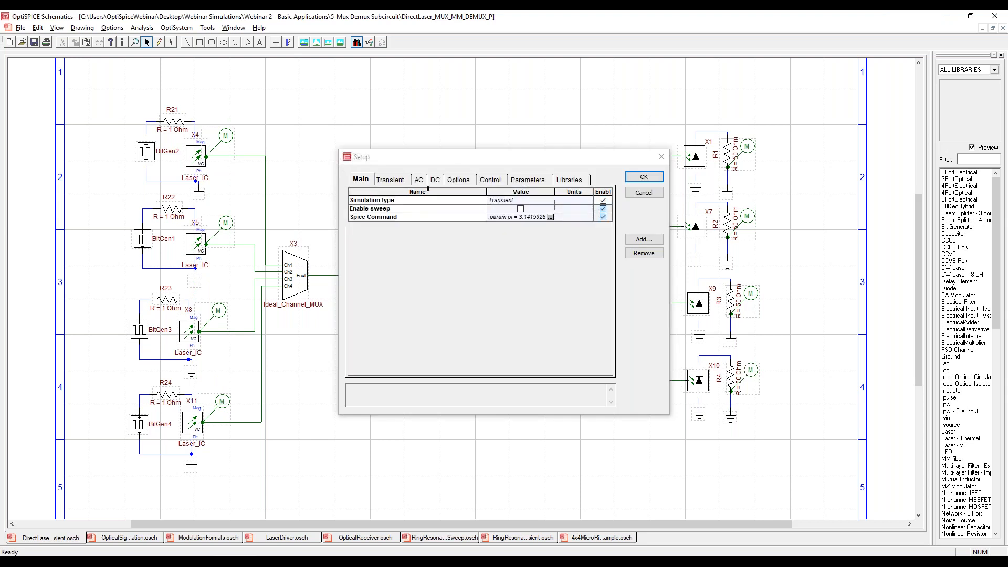
left_click(399, 180)
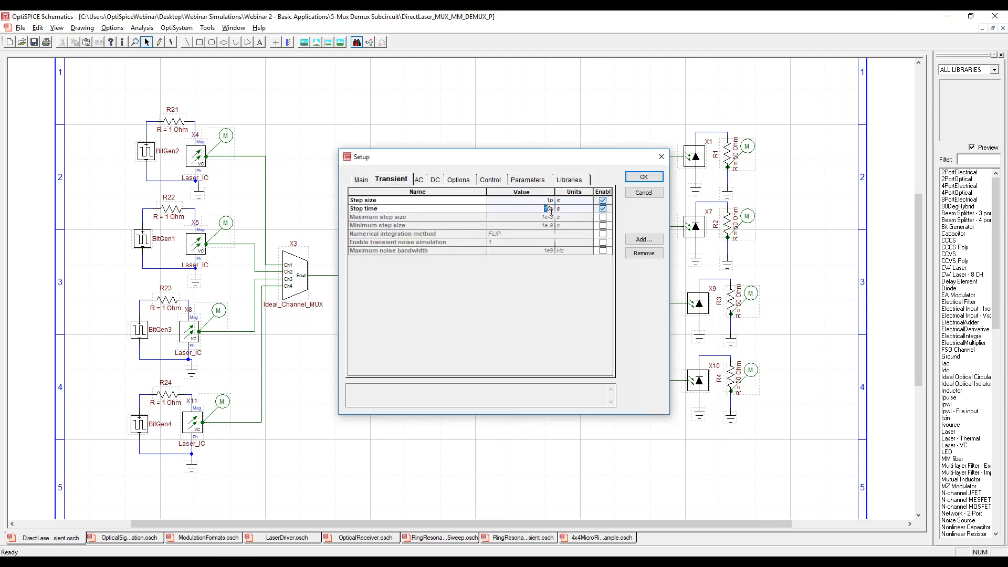
left_click(644, 177)
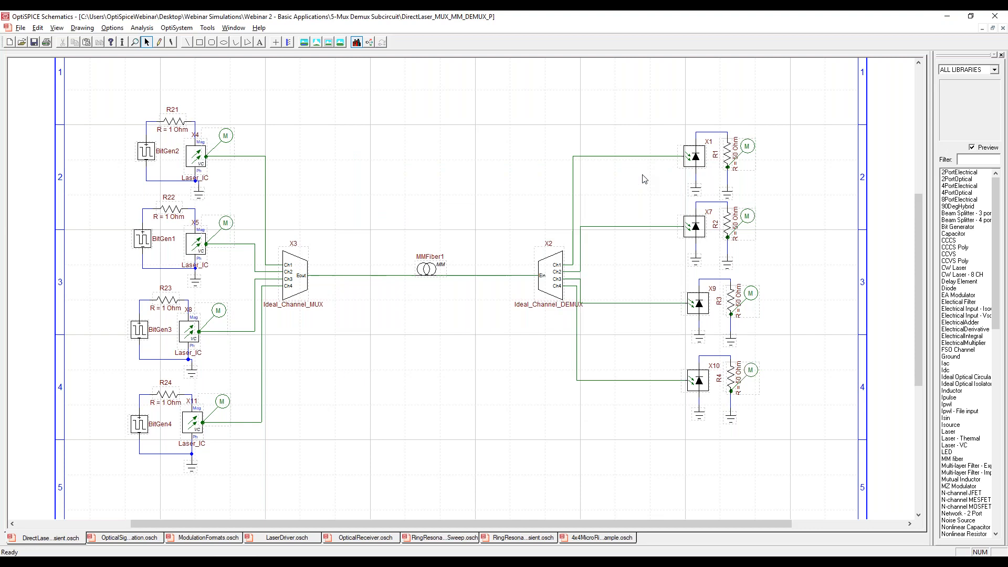
Check the settings of the monitor at laser X4's output and accept them.
left_click(142, 27)
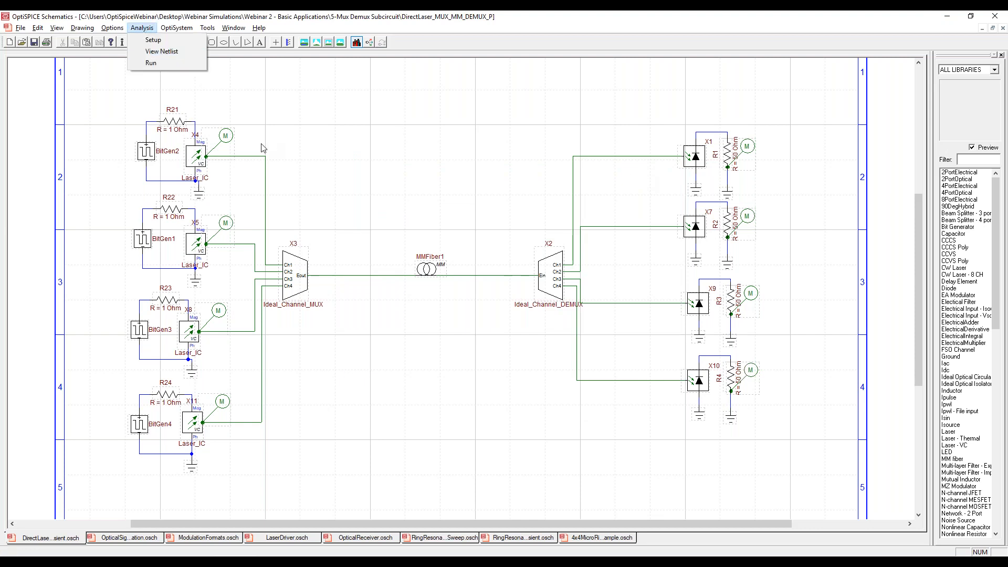
left_click(232, 142)
double_click(232, 142)
left_click(645, 178)
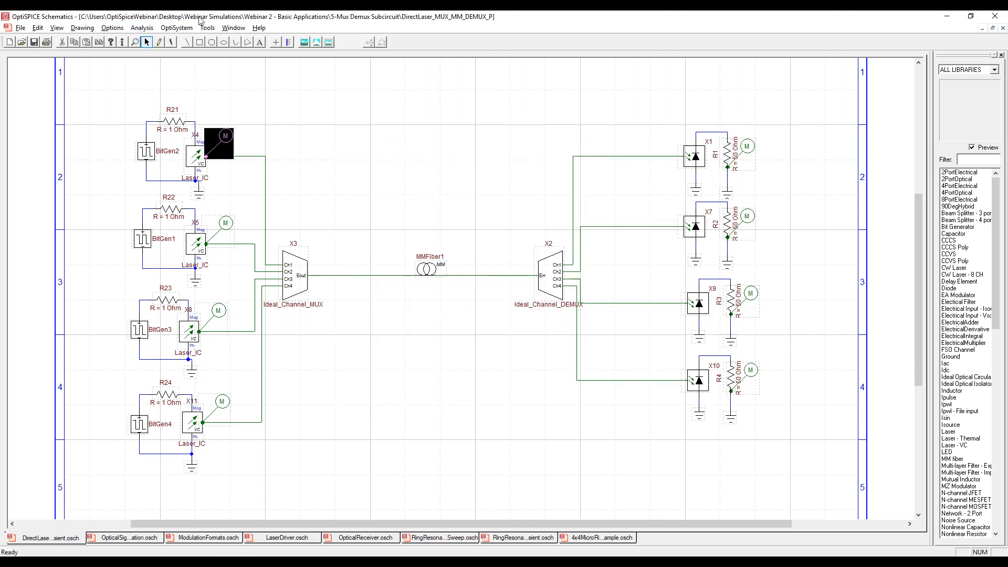
Run the transient simulation of the mux/demux circuit and open its results in the Waveform Viewer.
left_click(138, 29)
left_click(143, 63)
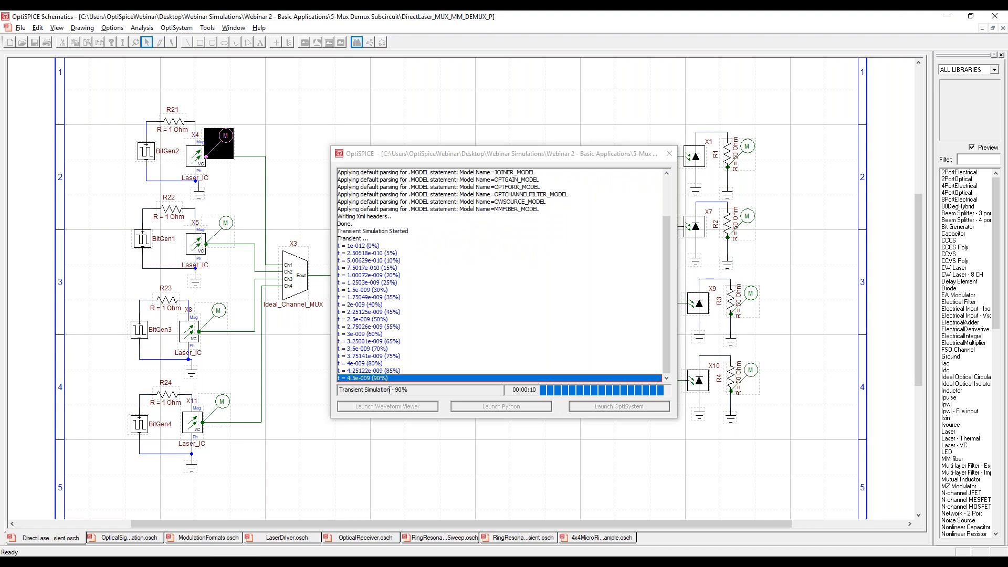
left_click(386, 407)
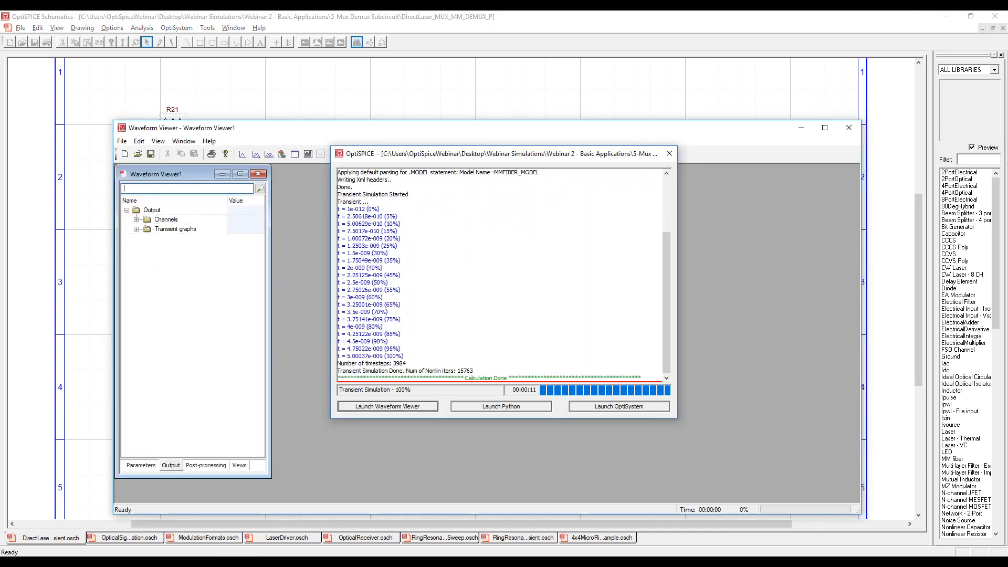
Expand the transient graphs and the channels in the results tree and widen the results window.
left_click(137, 229)
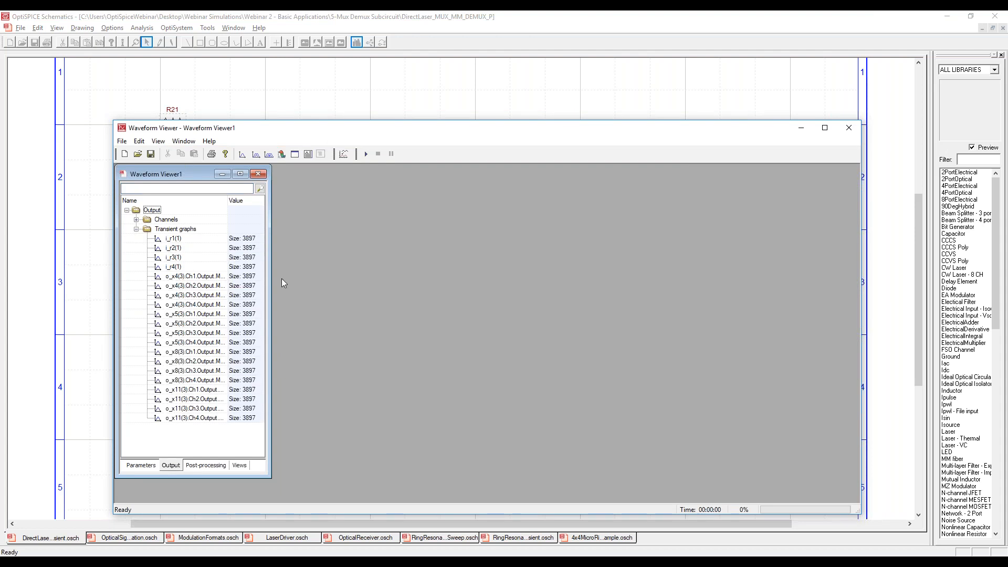
left_click_drag(273, 278, 486, 286)
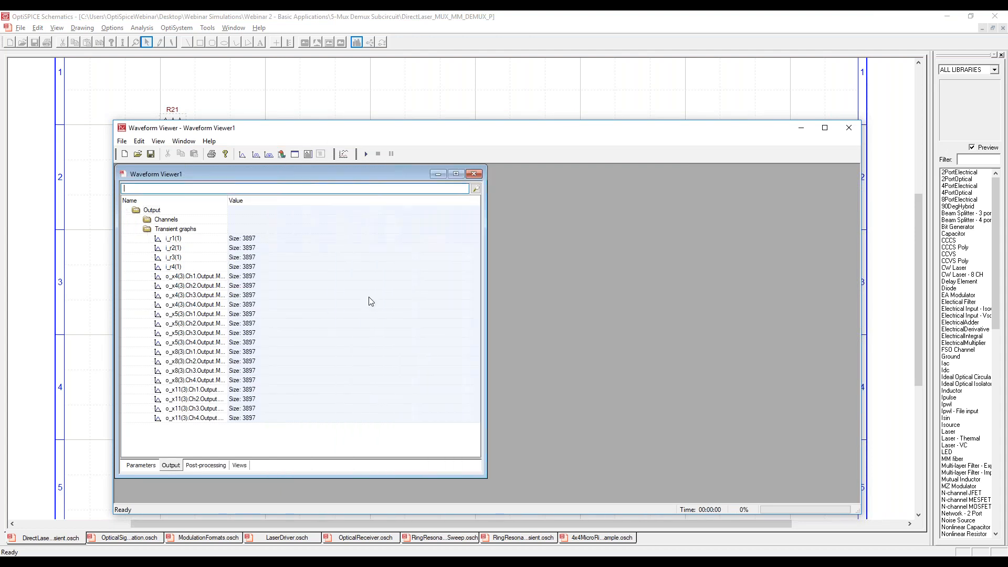
left_click(136, 220)
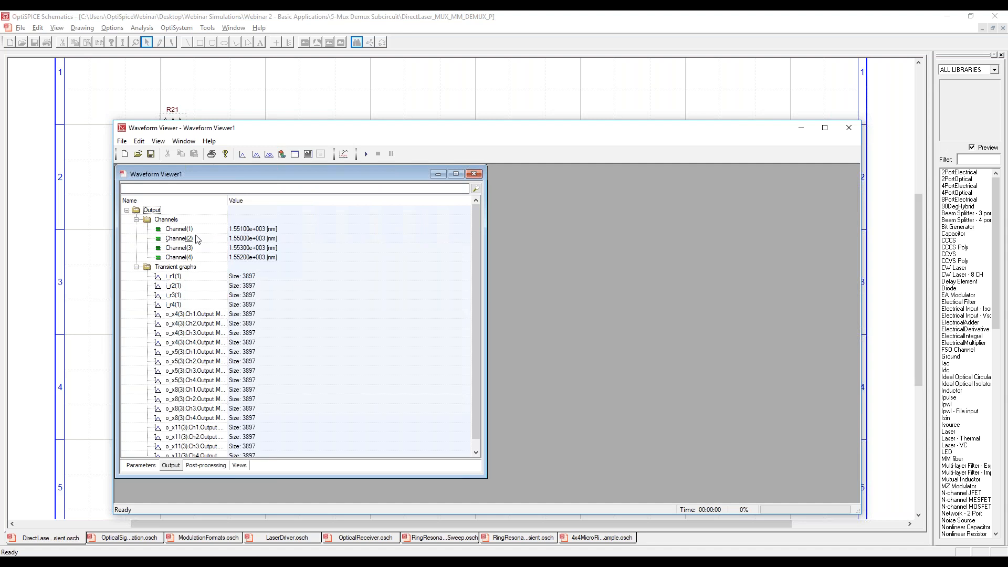
Plot the i_r1(1) transient graph and widen the Name column until the full signal names can be read.
left_click(173, 276)
double_click(173, 276)
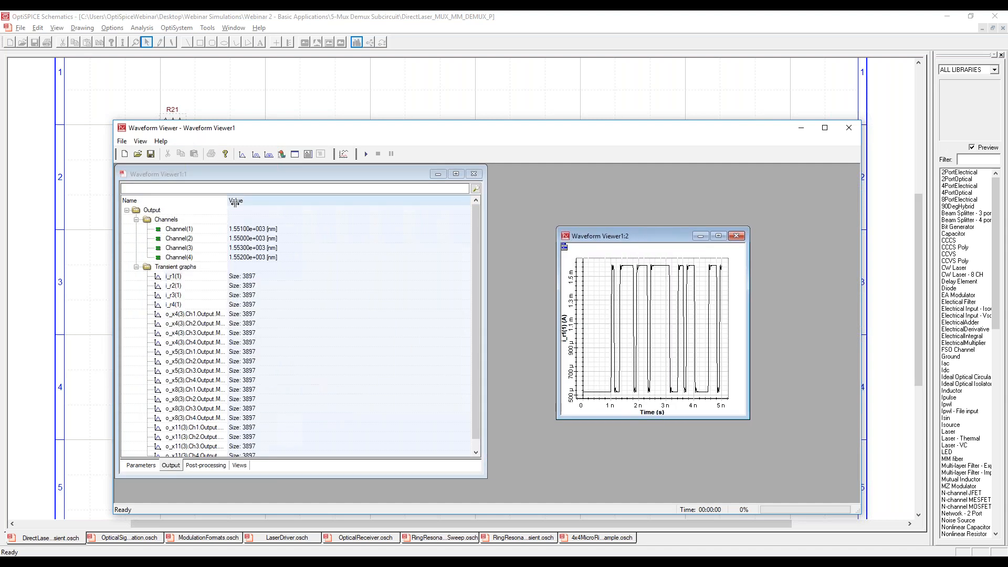
left_click_drag(227, 200, 352, 201)
scroll(248, 304, "down", 1)
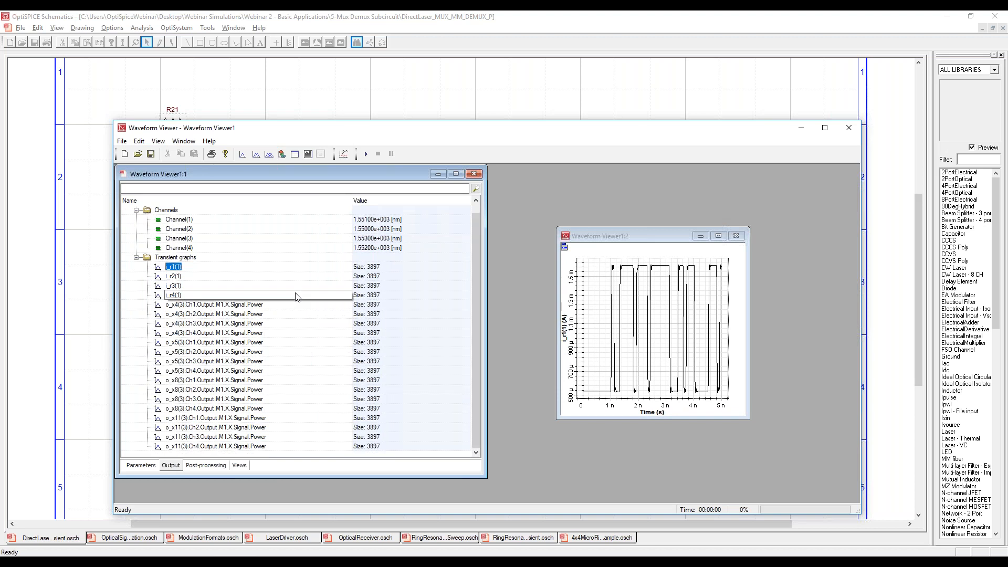
Plot the o_x4(3) Ch1 and Ch2 output signal powers in turn, then arrange the widened Ch2 graph beside i_r1(1) for comparison.
double_click(247, 305)
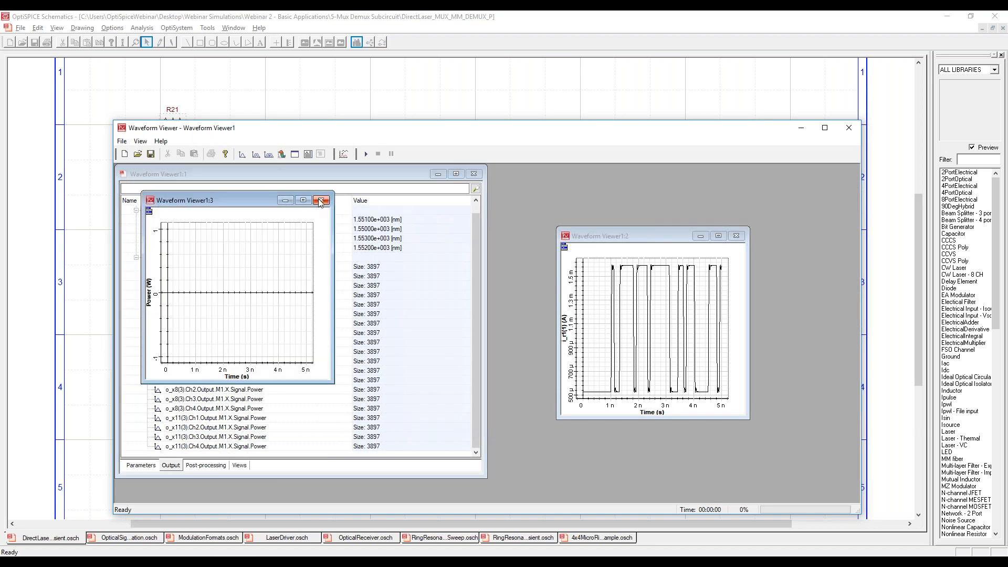
left_click(321, 201)
double_click(252, 315)
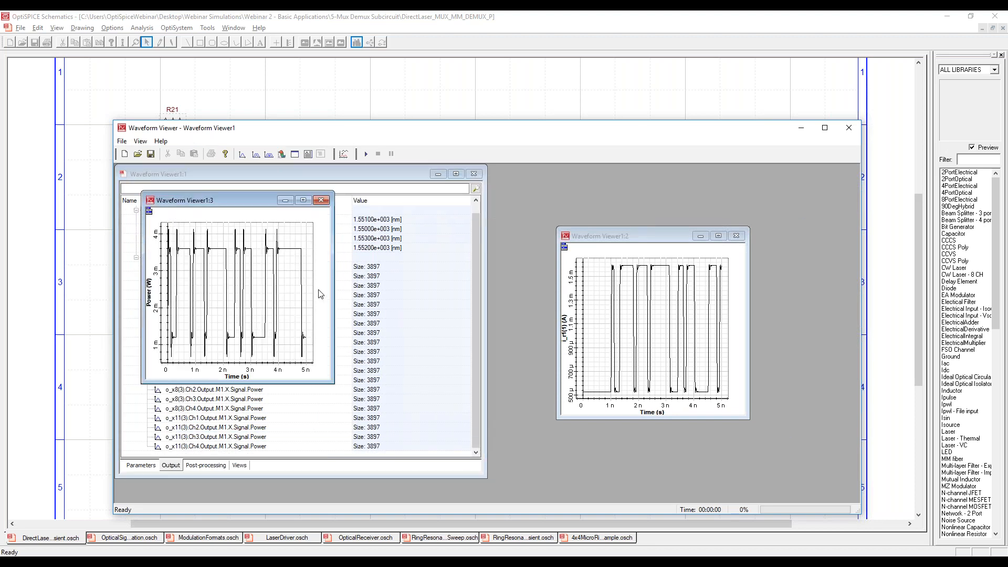
left_click_drag(331, 283, 569, 284)
left_click_drag(634, 236, 656, 198)
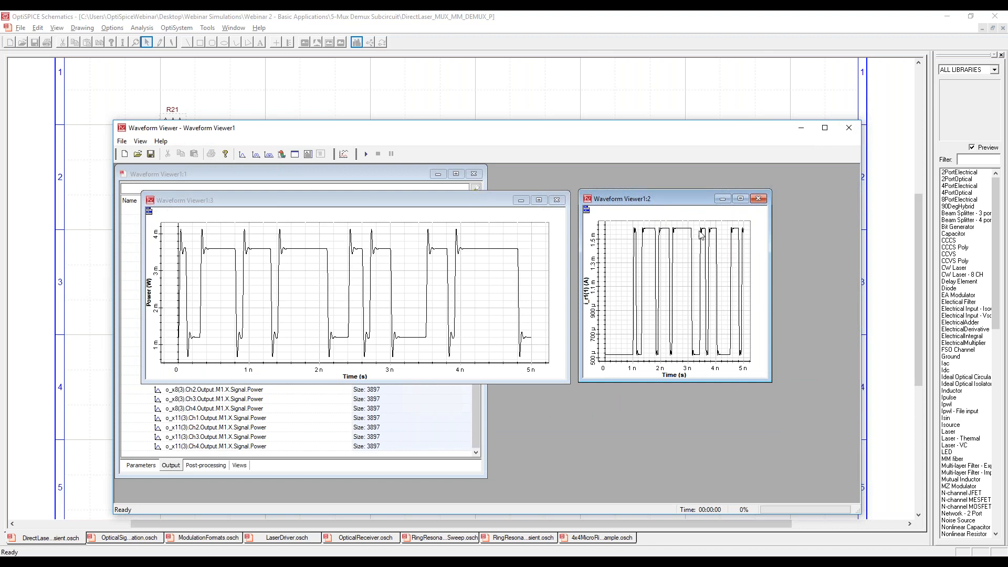
Close the o_x4(3) Ch2 graph, then close the Waveform Viewer without saving its results.
left_click(556, 200)
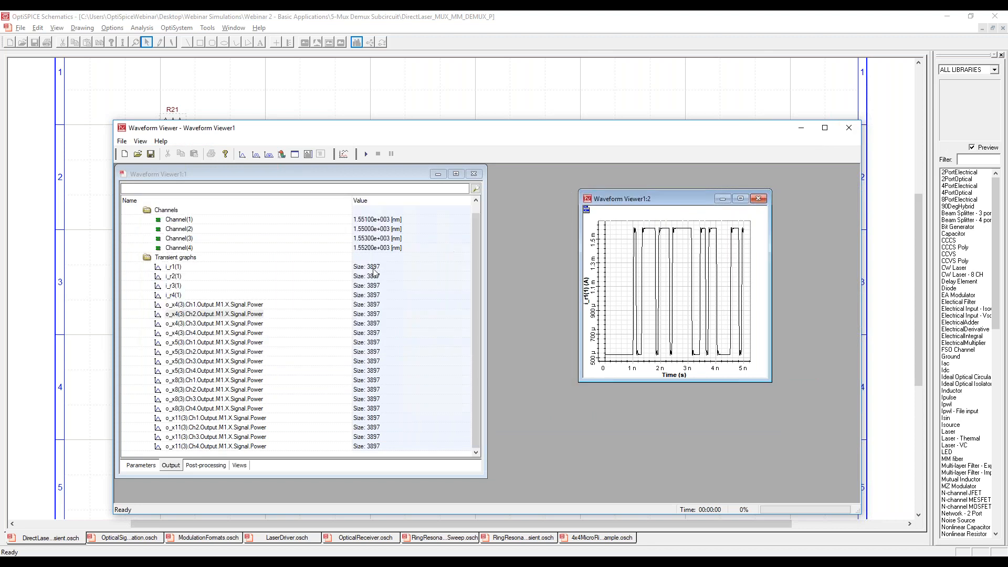
left_click(849, 129)
left_click(492, 344)
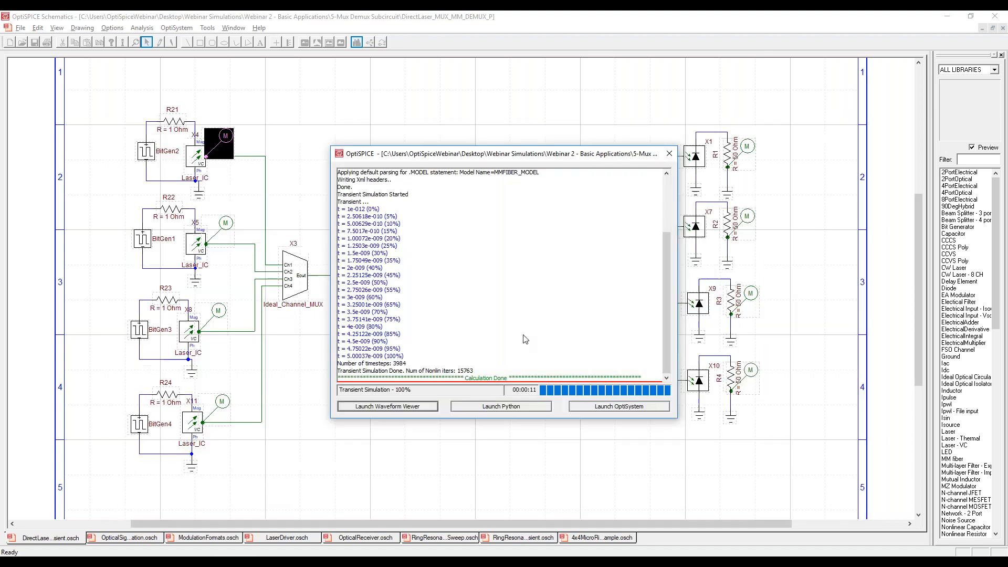
Open the X3 Ideal_Channel_MUX subcircuit to examine its gain and joiner elements, and close it again.
left_click(298, 279)
double_click(298, 278)
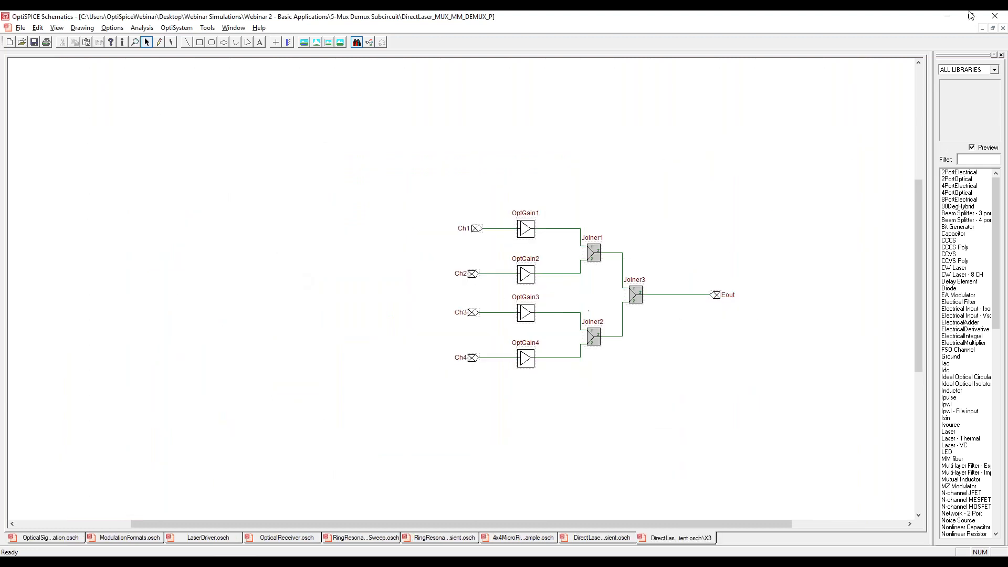
left_click(1003, 29)
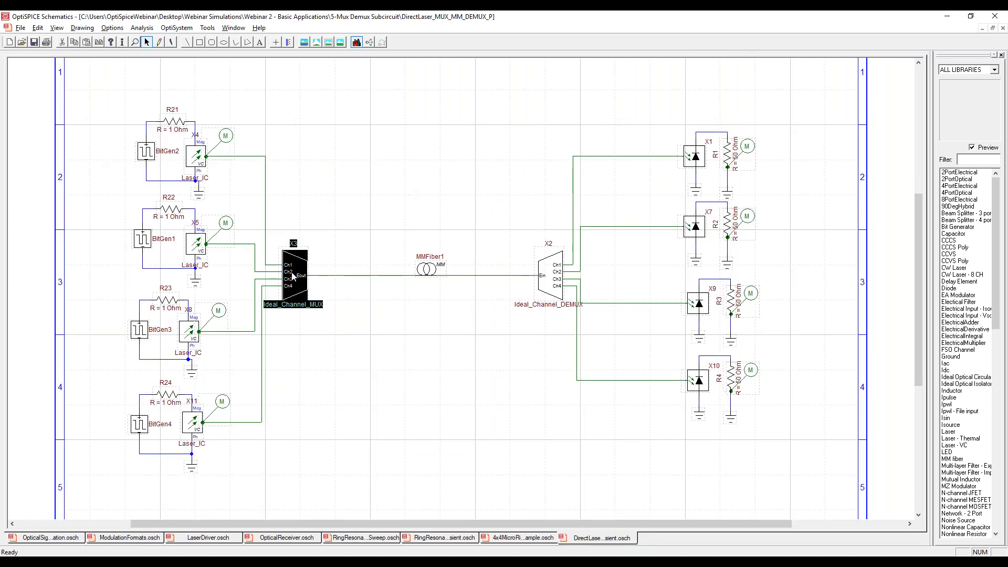
Examine the gain list in the parameters of the X3 Ideal_Channel_MUX block.
right_click(292, 277)
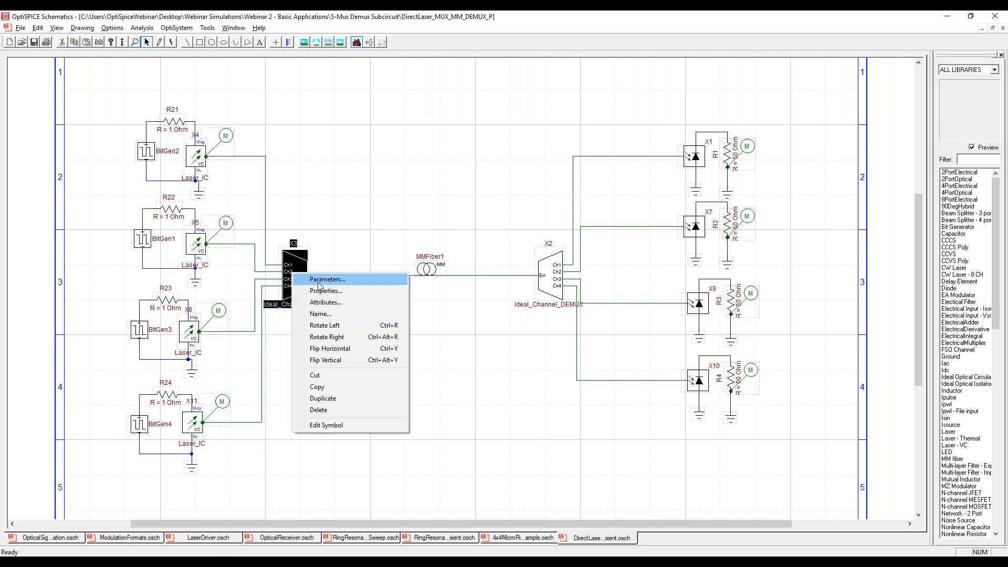
left_click(343, 246)
right_click(292, 276)
left_click(311, 283)
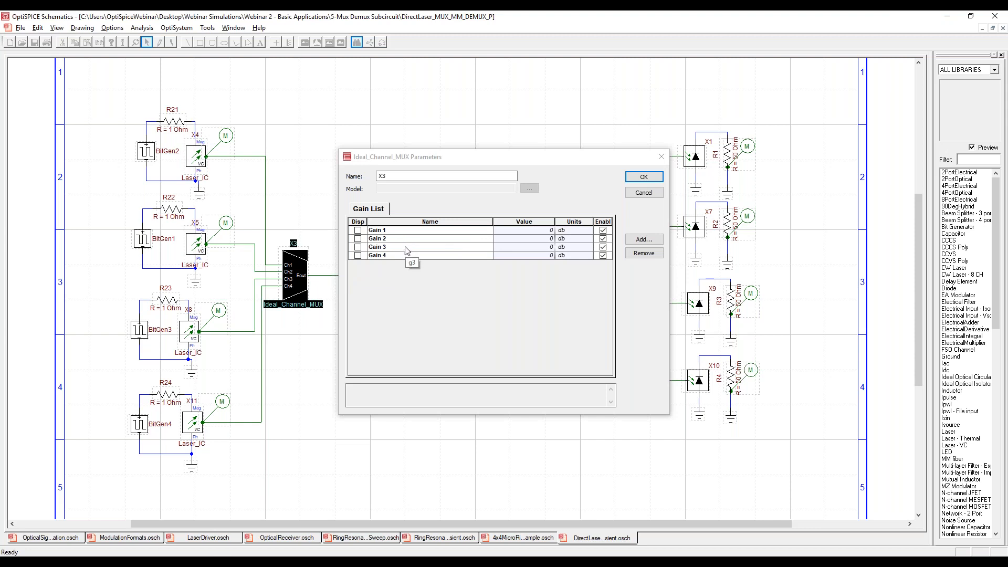
left_click(643, 177)
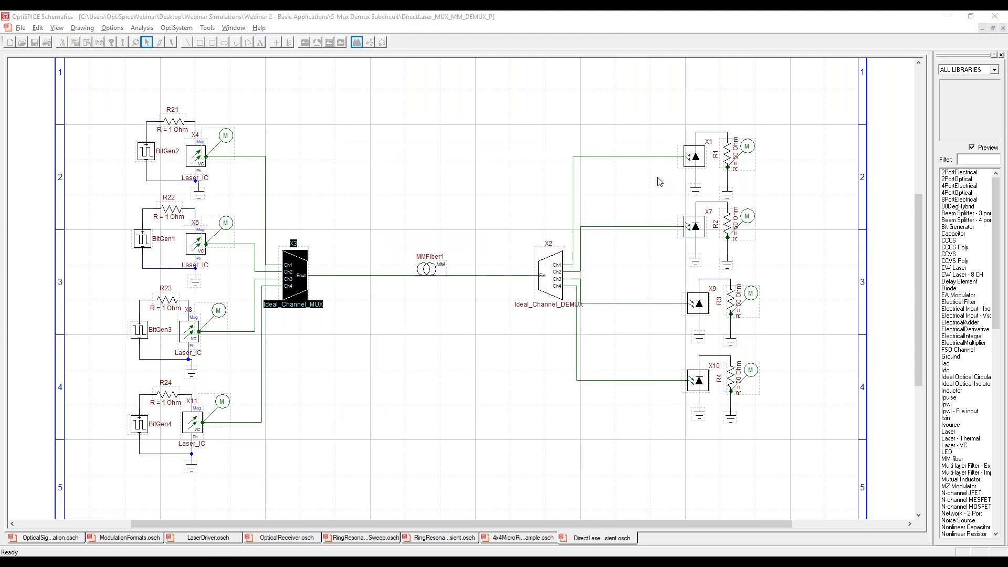
Inspect the gain parameters of OptGain1 and OptGain2 inside the X3 multiplexer subcircuit and return to the main schematic.
double_click(301, 277)
double_click(522, 229)
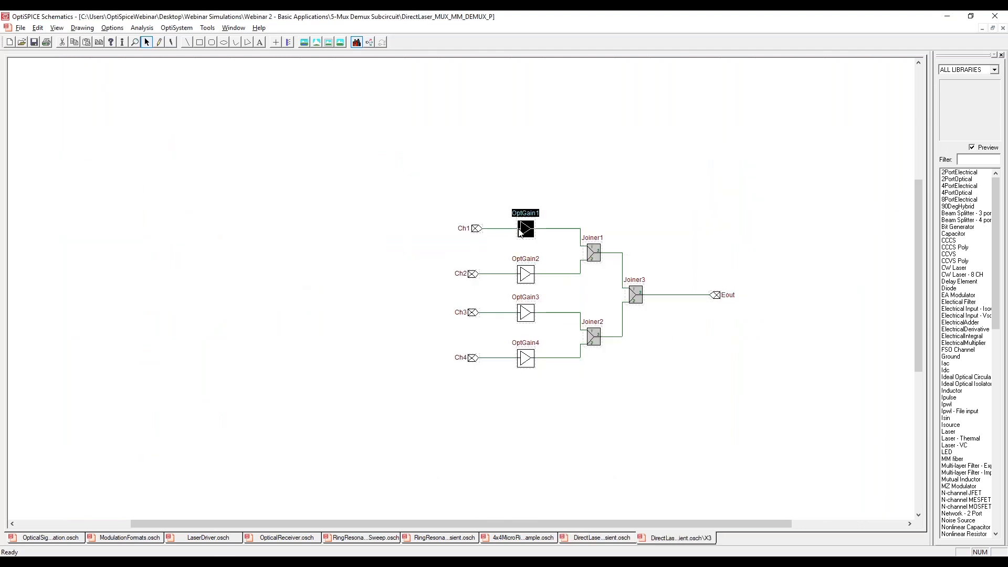
left_click_drag(545, 231, 561, 232)
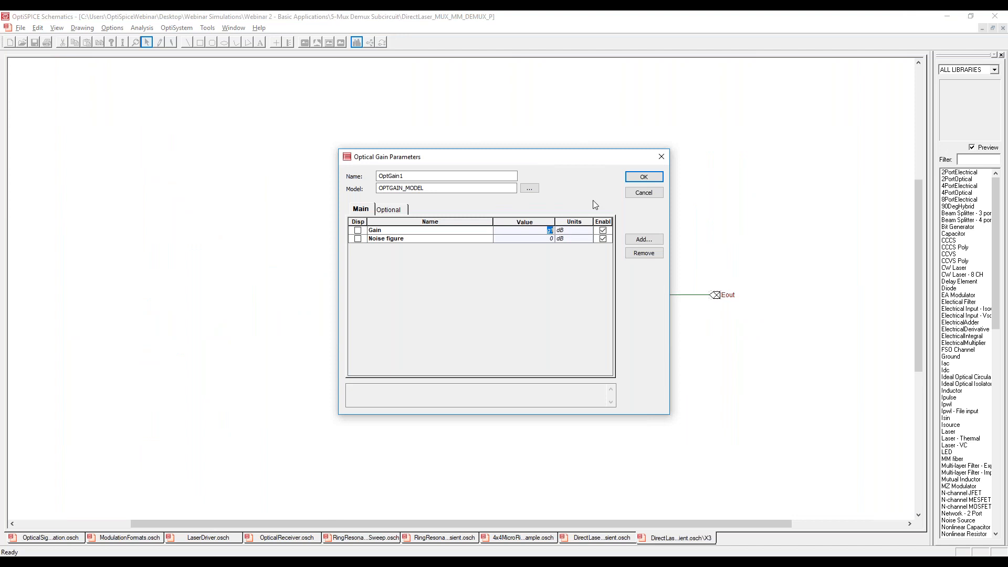
left_click(654, 178)
double_click(524, 275)
left_click(643, 193)
left_click(1003, 28)
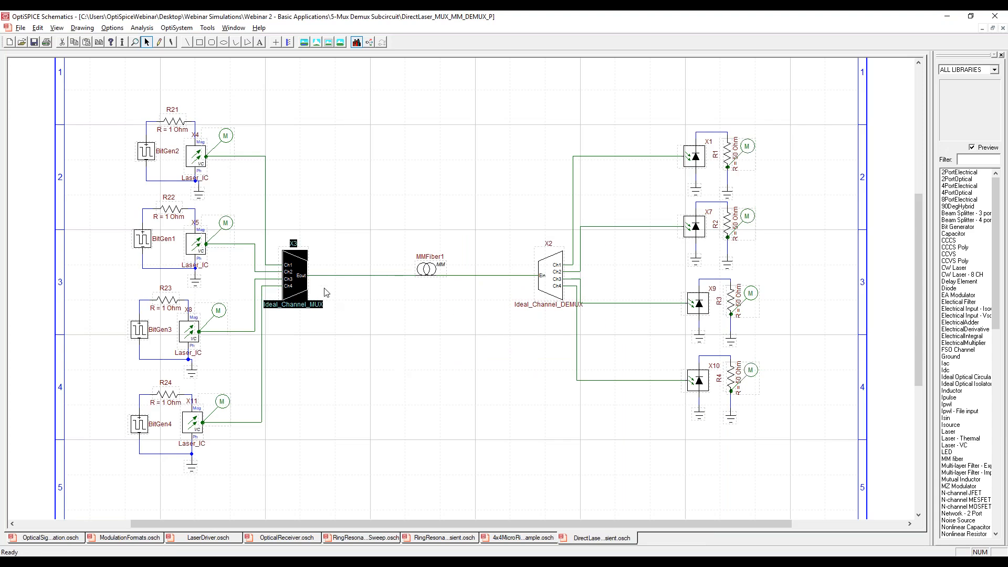
Examine the ParameterXML attribute of the X3 Ideal_Channel_MUX block and close its attribute values.
right_click(290, 277)
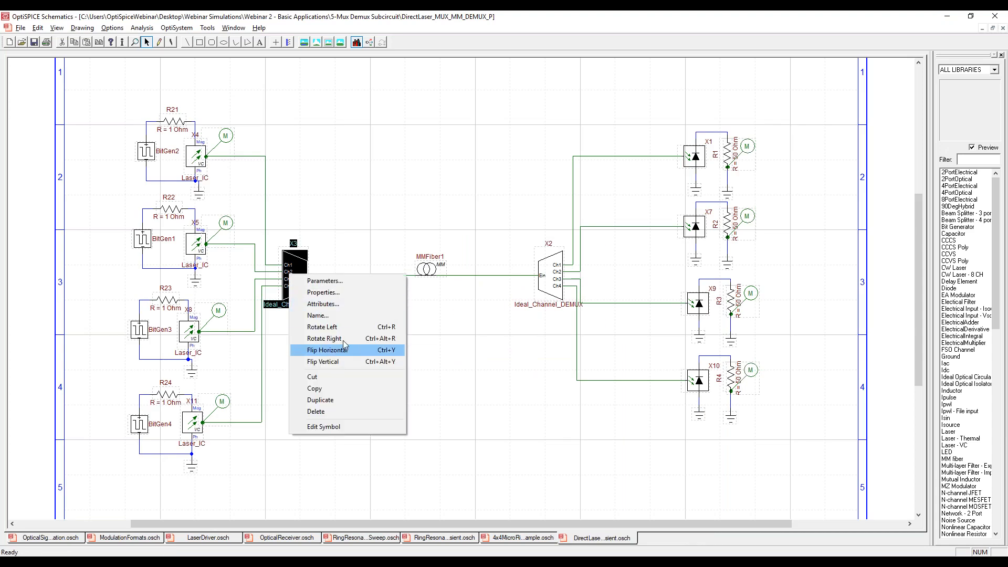
left_click(344, 303)
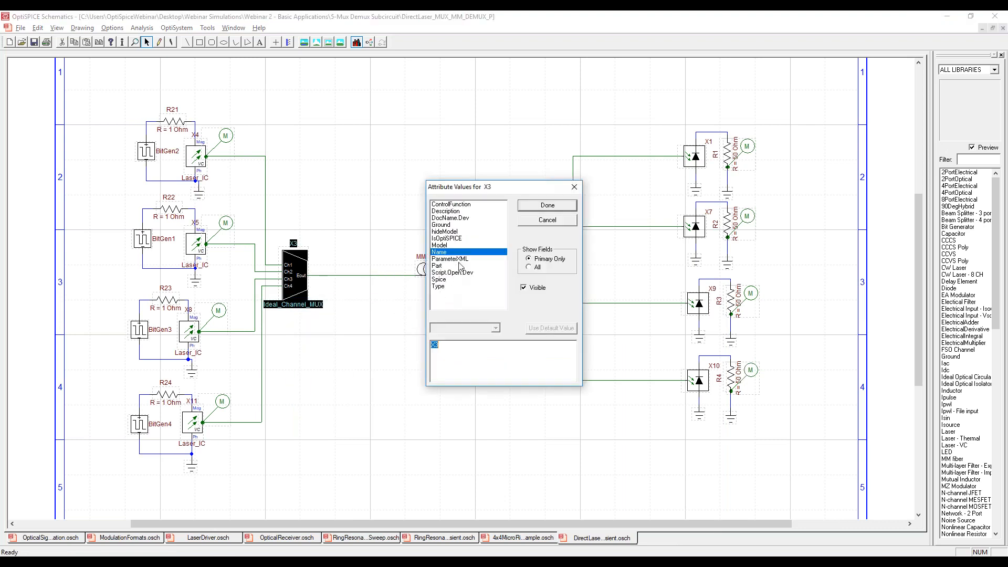
left_click(459, 259)
left_click(539, 365)
left_click_drag(528, 371, 510, 393)
left_click(436, 345)
left_click(532, 364)
left_click(546, 206)
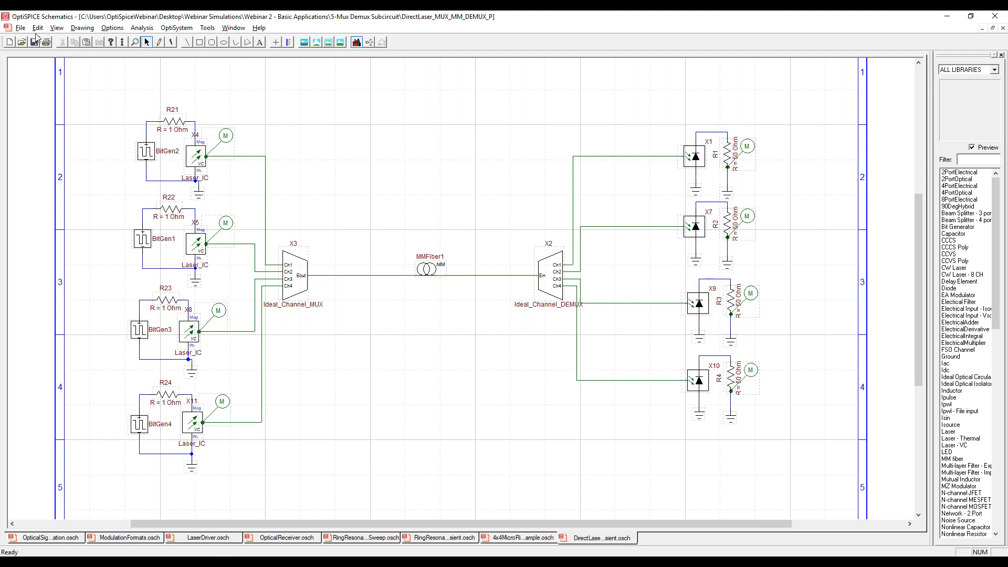
Create a new blank circuit design for building a subcircuit.
left_click(19, 27)
mouse_move(36, 29)
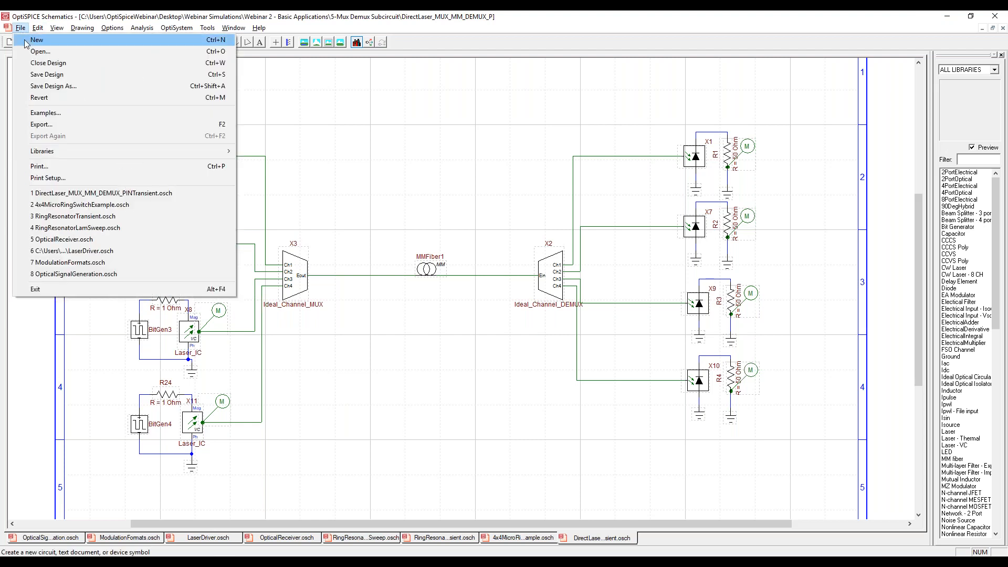
left_click(26, 40)
left_click(630, 384)
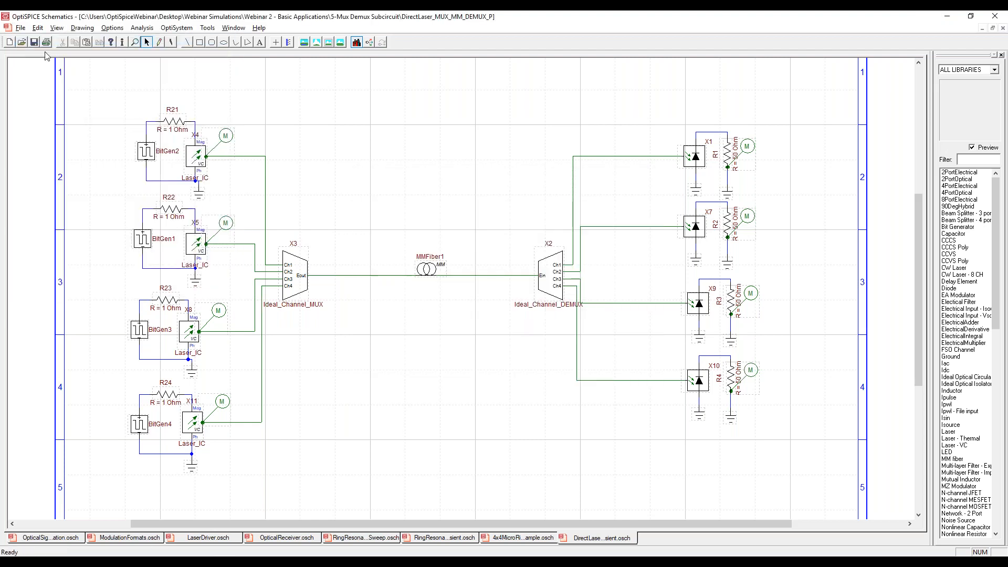
left_click(12, 44)
left_click(131, 83)
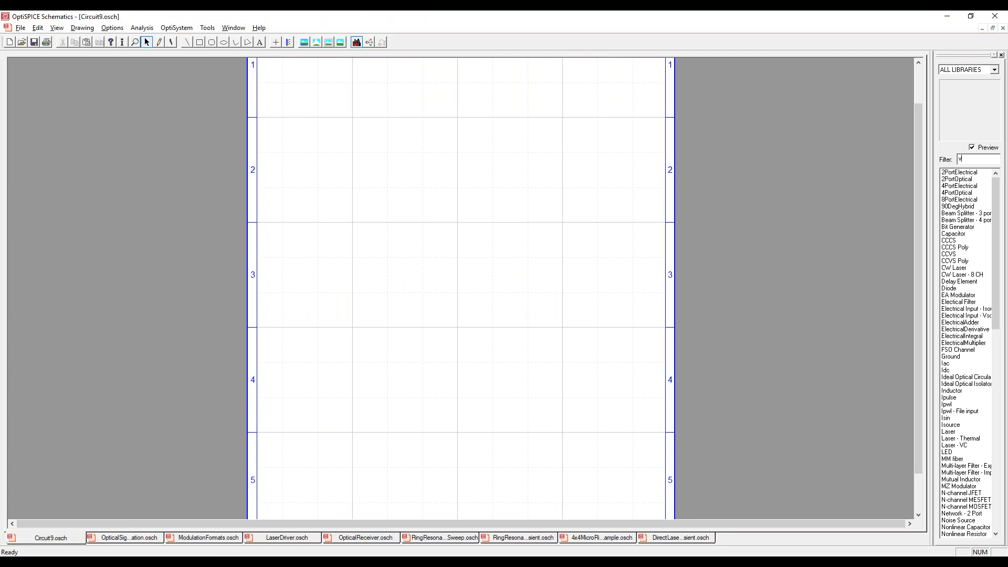
Find the Laser - VC component in the library and place it in the upper middle of the new circuit.
type("c")
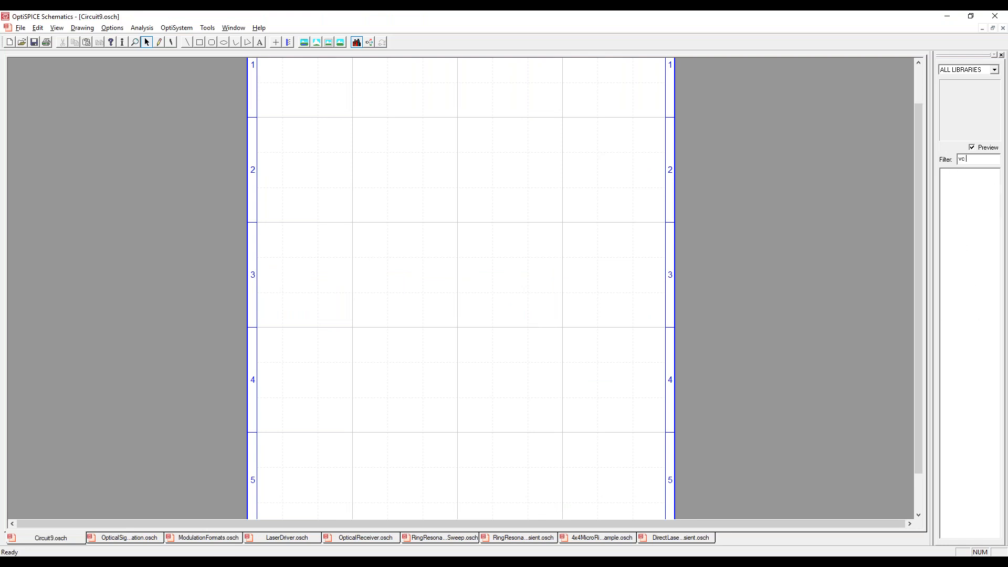
key("BackSpace")
type("las")
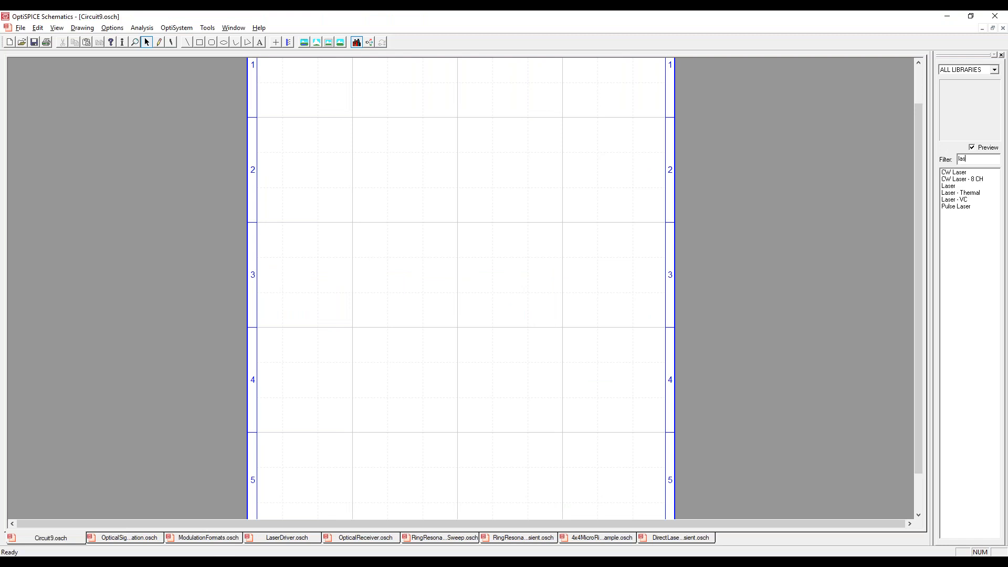
left_click_drag(966, 200, 407, 233)
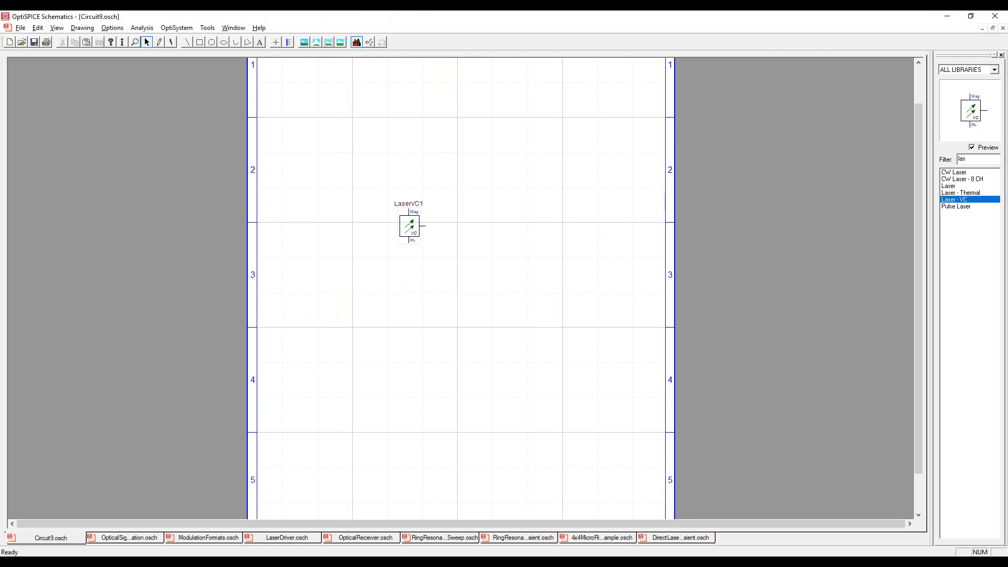
Find the Optical Power Splitter in the library and place it connected to the laser's output.
left_click_drag(961, 164, 902, 163)
type("spli")
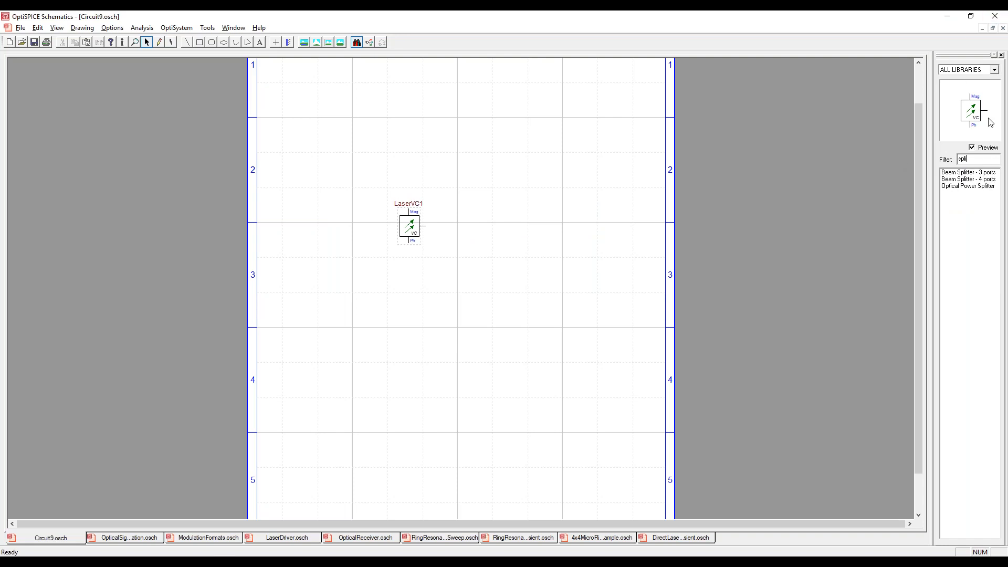
left_click_drag(970, 186, 434, 227)
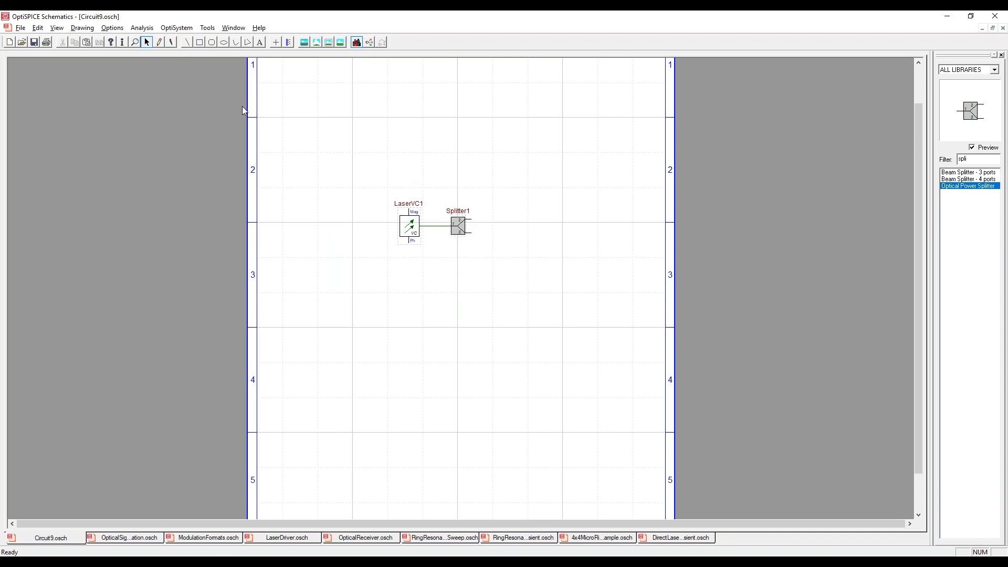
Save the circuit as Circuit9.osch in a new Desktop folder named ExampleSub.
left_click(20, 29)
left_click(49, 87)
left_click(558, 239)
left_click(557, 239)
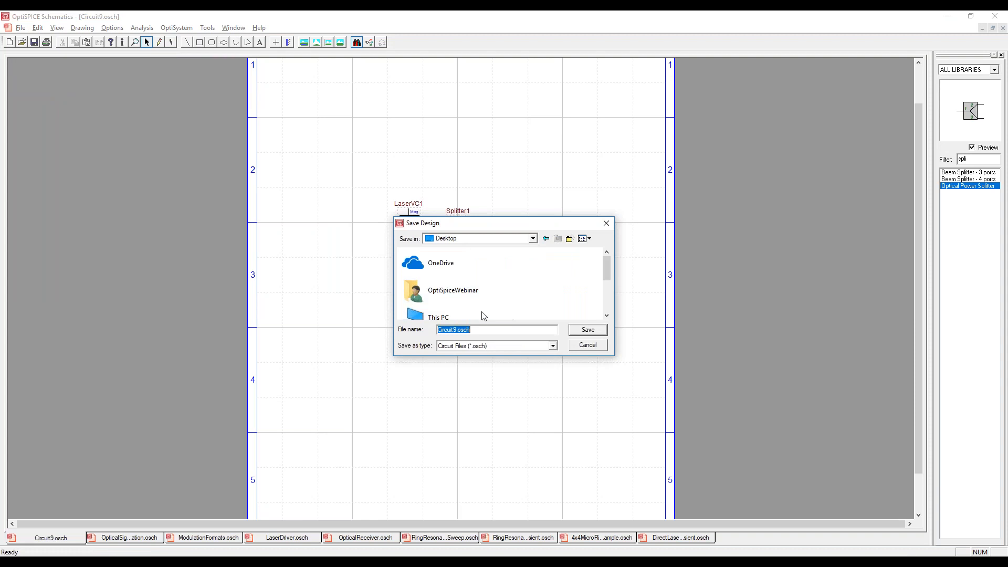
left_click(569, 238)
key("BackSpace")
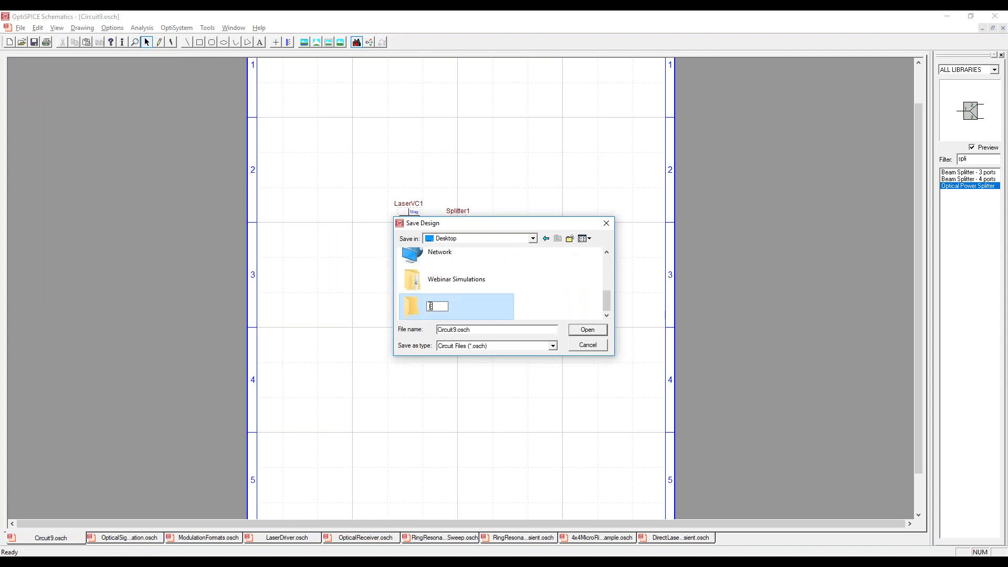
type("ExampleSub")
key("Return")
key("Return")
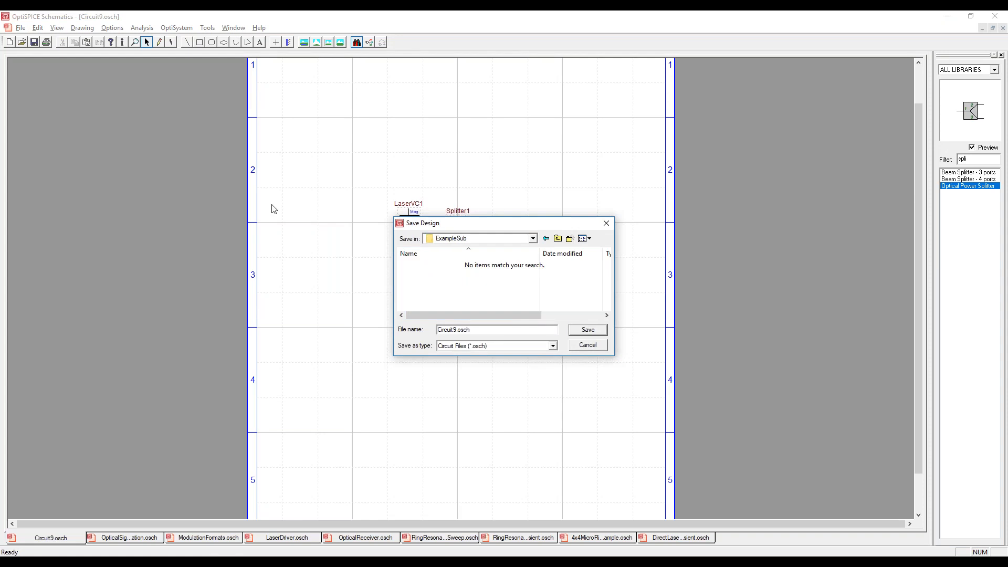
left_click(596, 330)
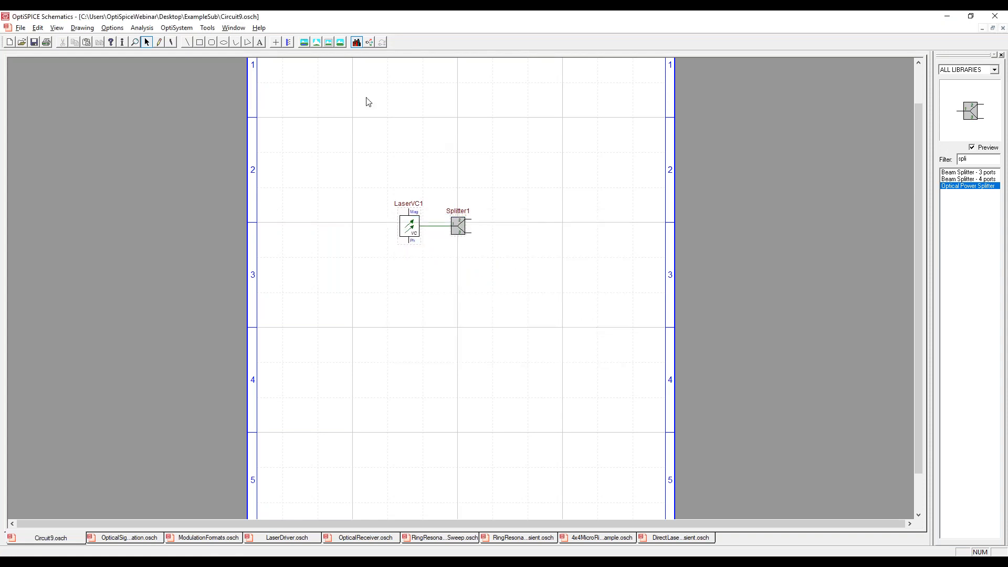
Create a bidirectional port connector named Out1 and place it level with the splitter's upper output.
left_click(107, 29)
mouse_move(163, 147)
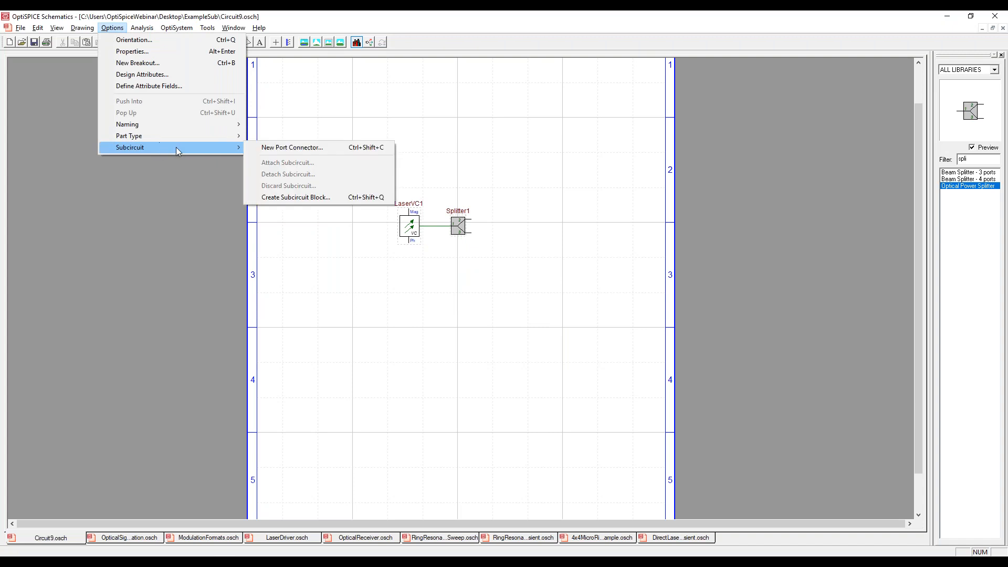
left_click(266, 149)
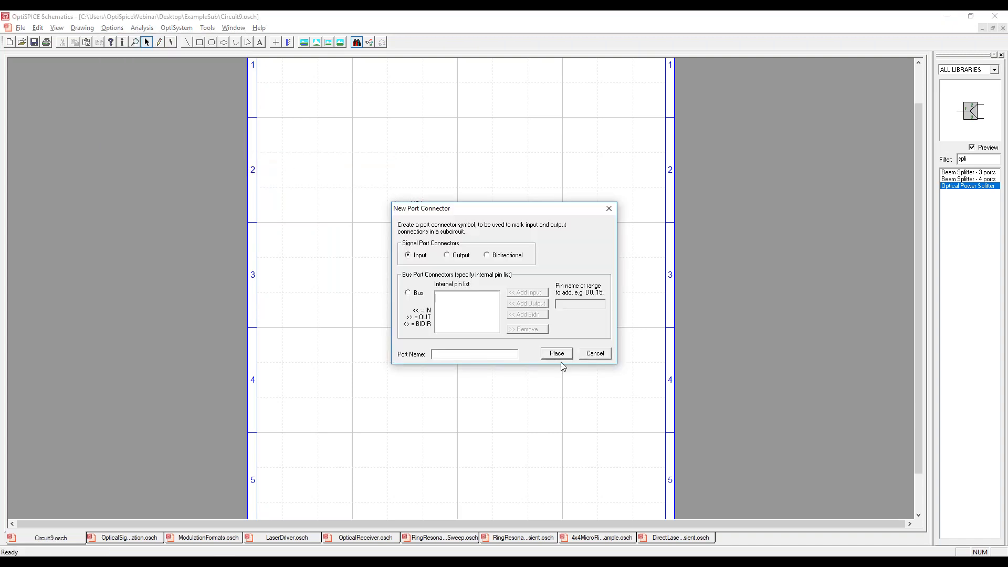
left_click(496, 257)
key("Return")
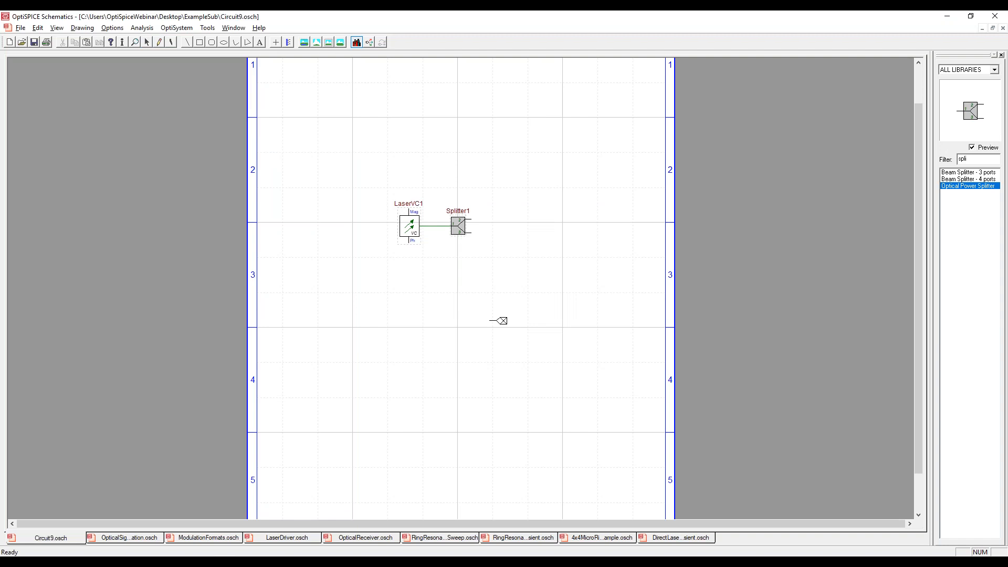
left_click(493, 219)
left_click(498, 225)
Try to wire the Out1 port connector to the splitter's upper output, deleting the stray wire drawn from the port.
left_click_drag(491, 220, 488, 233)
right_click(489, 229)
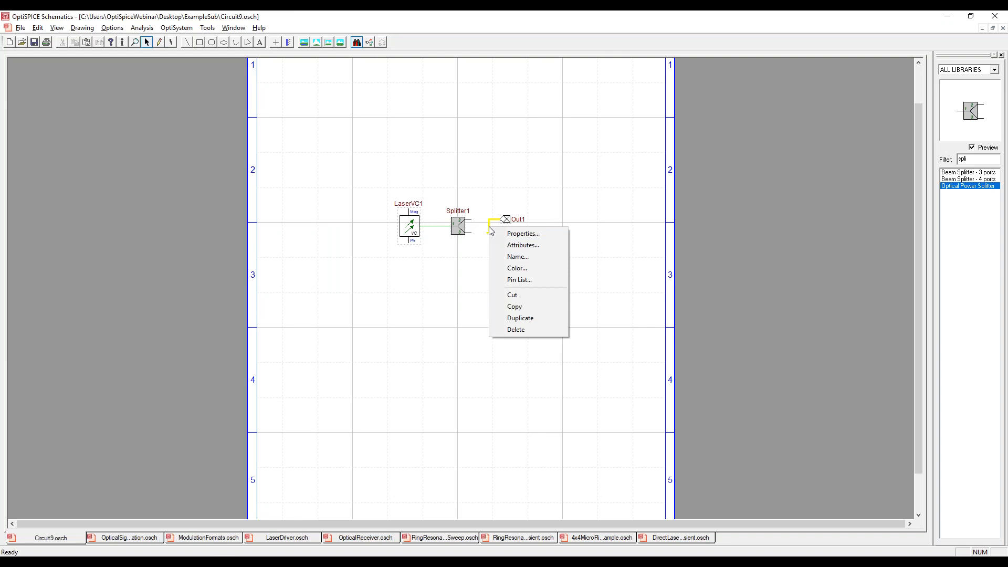
left_click(515, 330)
left_click_drag(496, 220, 471, 220)
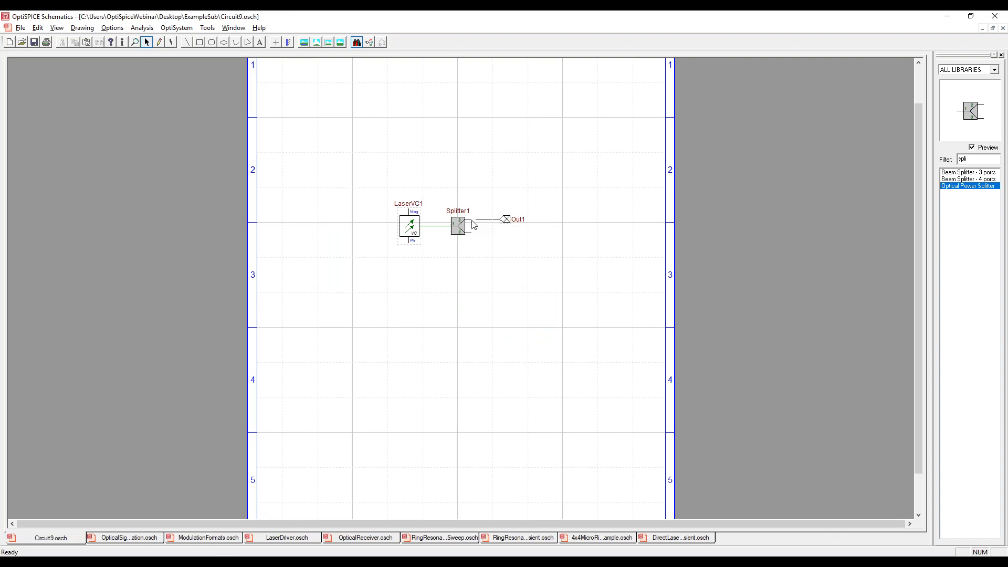
left_click(570, 326)
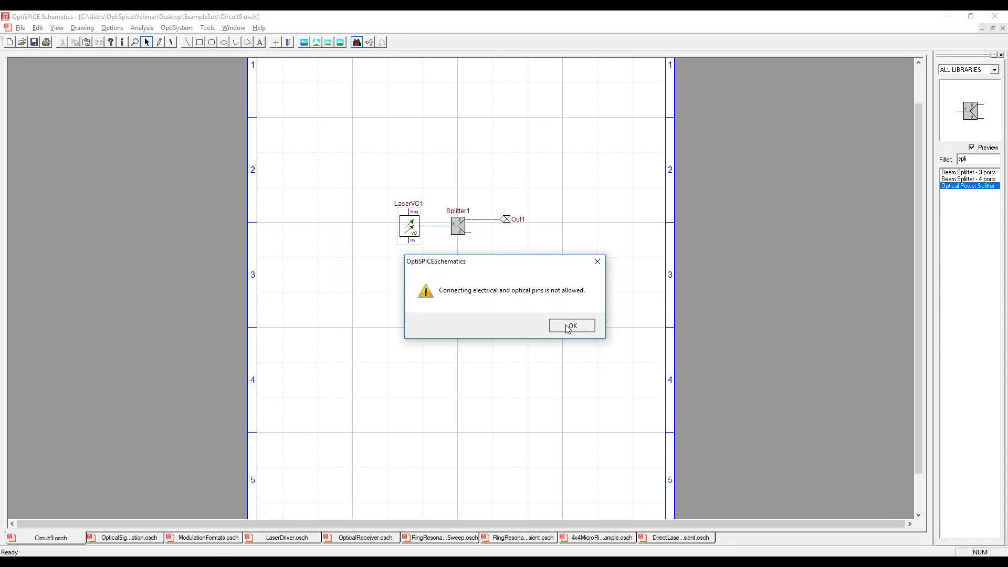
Set the Out1 port pin's Type attribute to OPTICAL and wire the port to the splitter's upper output.
right_click(498, 220)
left_click(520, 238)
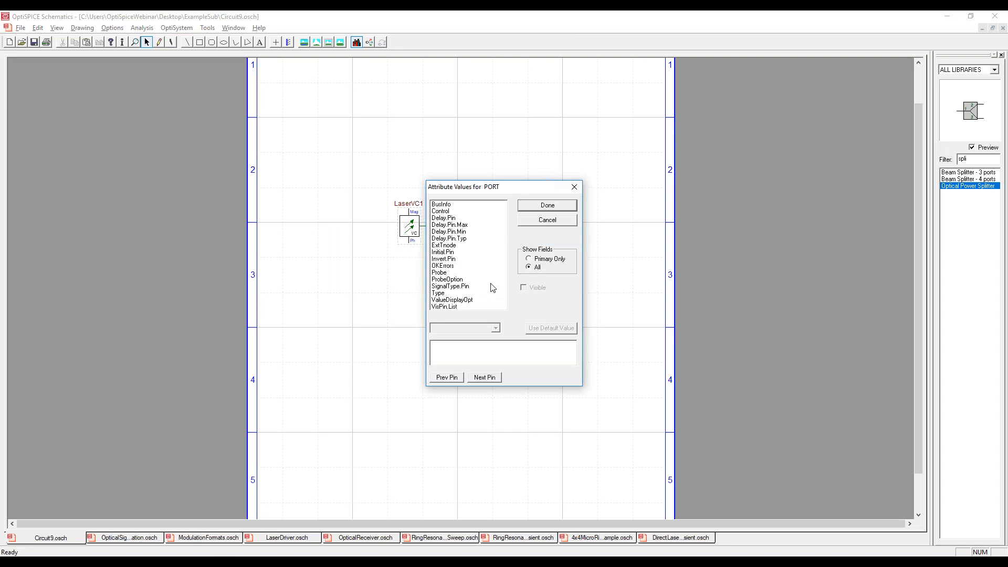
left_click(459, 294)
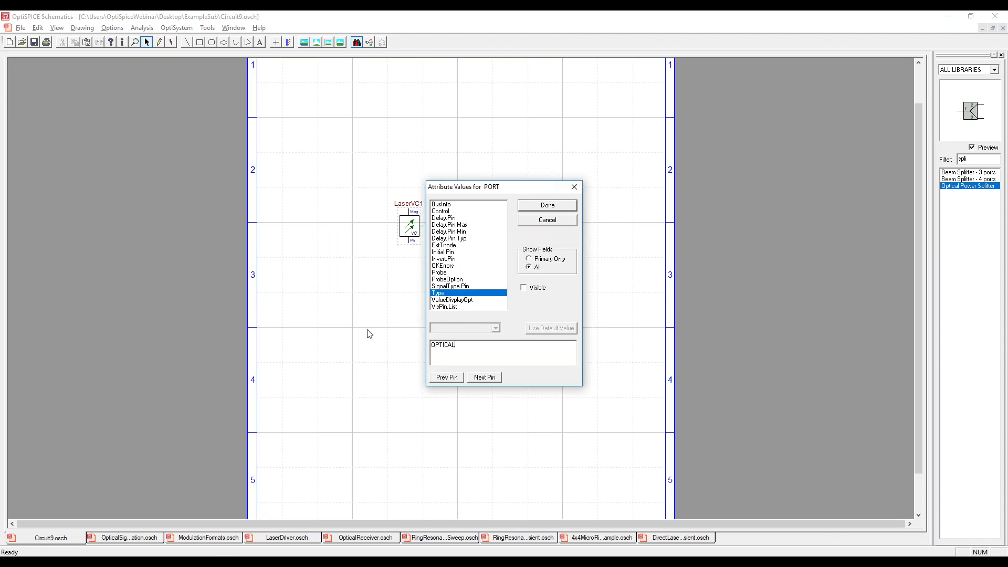
left_click(531, 206)
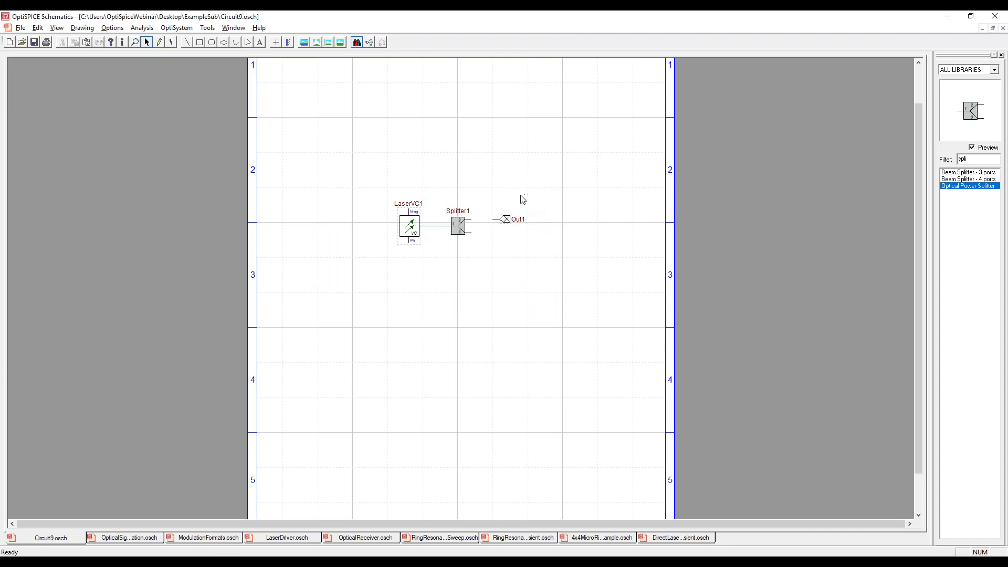
left_click_drag(471, 219, 501, 219)
Duplicate the Out1 port directly below it, rename the copy Out2 and wire it to the splitter's lower output.
left_click(505, 220)
key("ctrl+c")
key("ctrl+v")
left_click(504, 233)
right_click(509, 234)
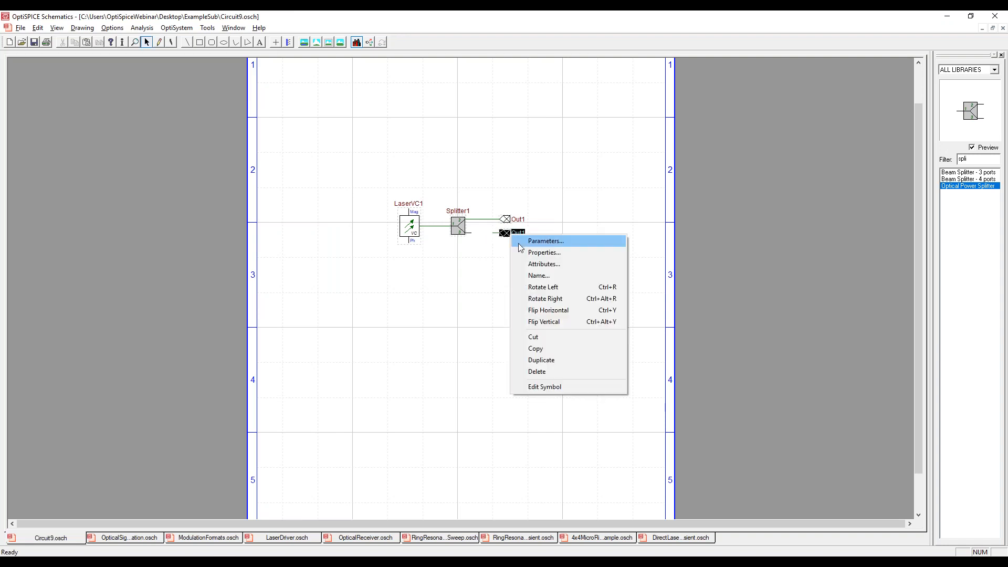
left_click(538, 276)
key("End")
type("2")
key("Return")
left_click(553, 276)
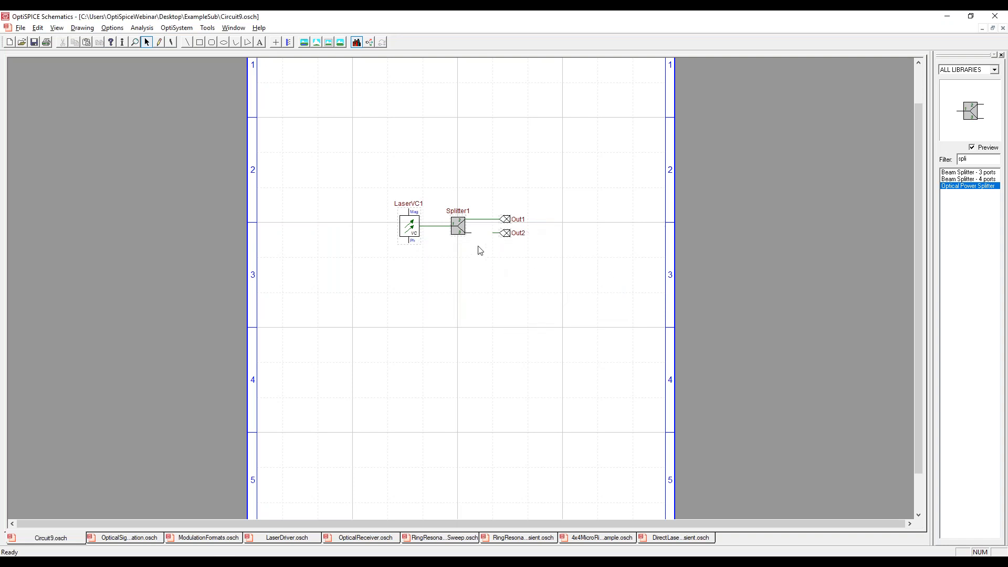
left_click_drag(480, 235, 493, 236)
Create a port connector named InMag and place it beside the voltage-controlled laser.
left_click(113, 28)
mouse_move(144, 152)
left_click(298, 148)
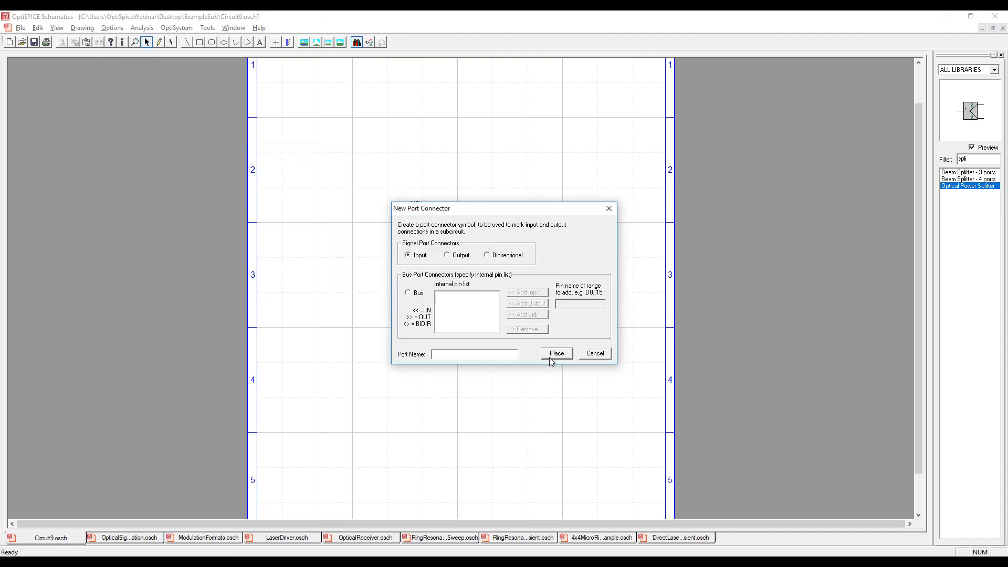
left_click(433, 354)
type("InMag")
key("Return")
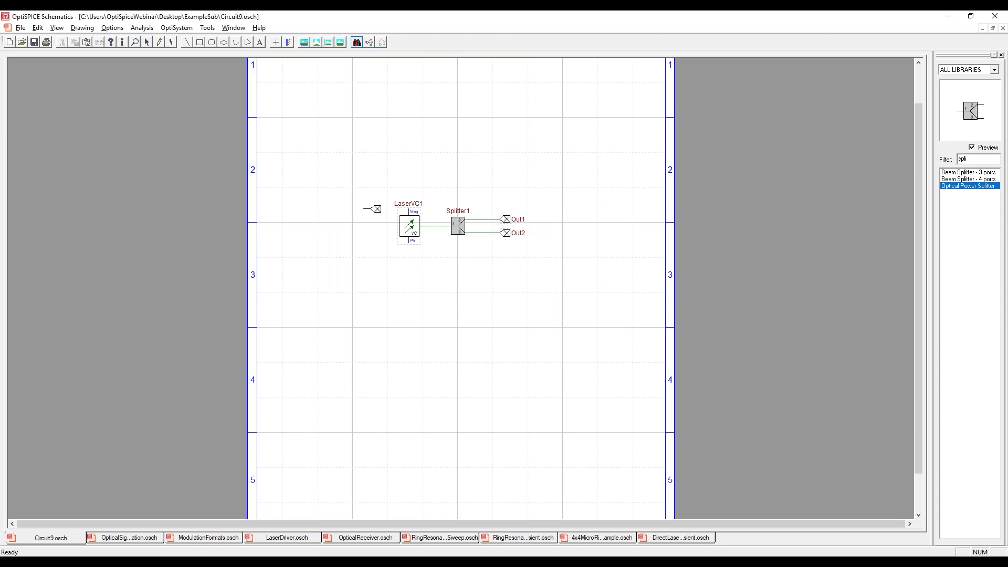
left_click(365, 204)
Turn the InMag port so its pin faces the laser, move it farther away and wire it to the laser's Mag pin.
right_click(365, 206)
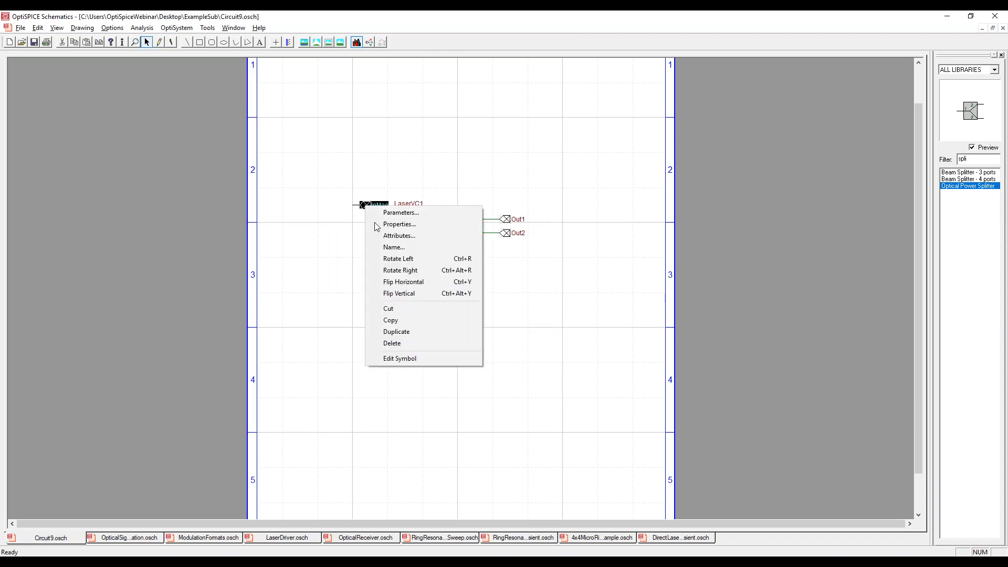
left_click(418, 269)
right_click(375, 209)
left_click(410, 260)
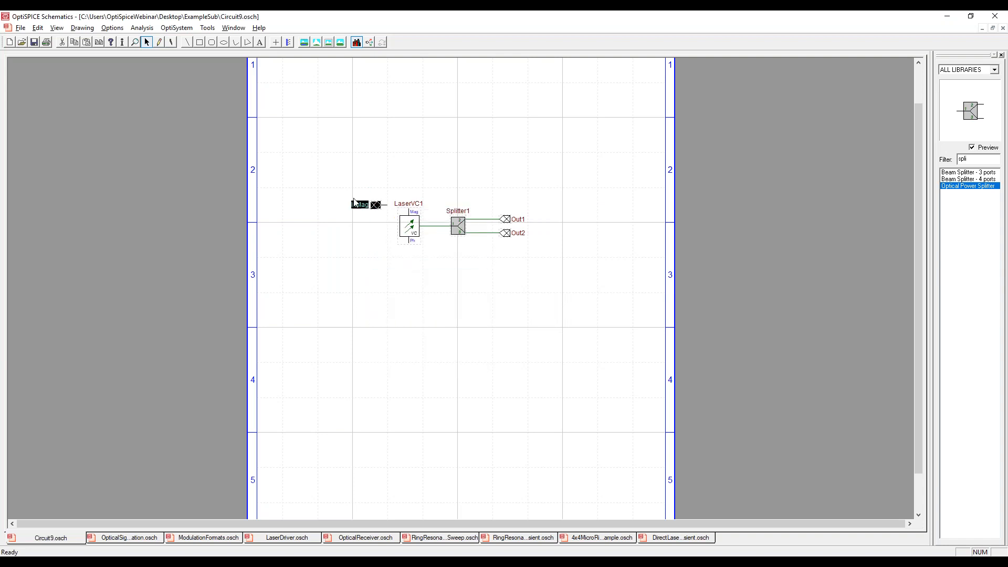
left_click_drag(355, 203, 344, 209)
left_click(372, 176)
left_click_drag(352, 199, 408, 210)
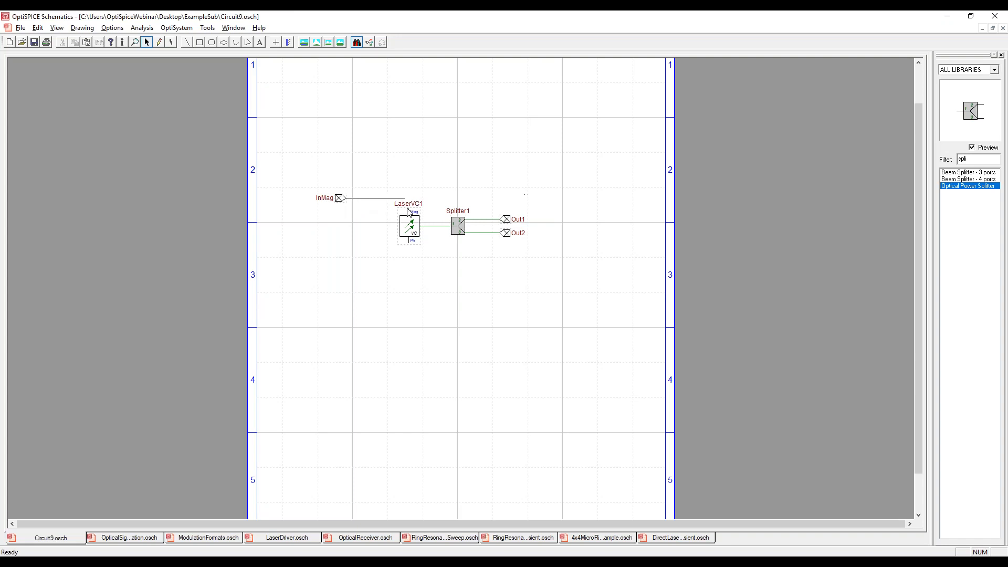
Copy the InMag port connector and place the duplicate below the original, lower than the laser.
left_click(341, 197)
key("ctrl+c")
key("ctrl+v")
left_click(330, 264)
left_click(330, 266)
Rename the duplicated input port InPhase and wire it to the laser's phase pin.
double_click(330, 266)
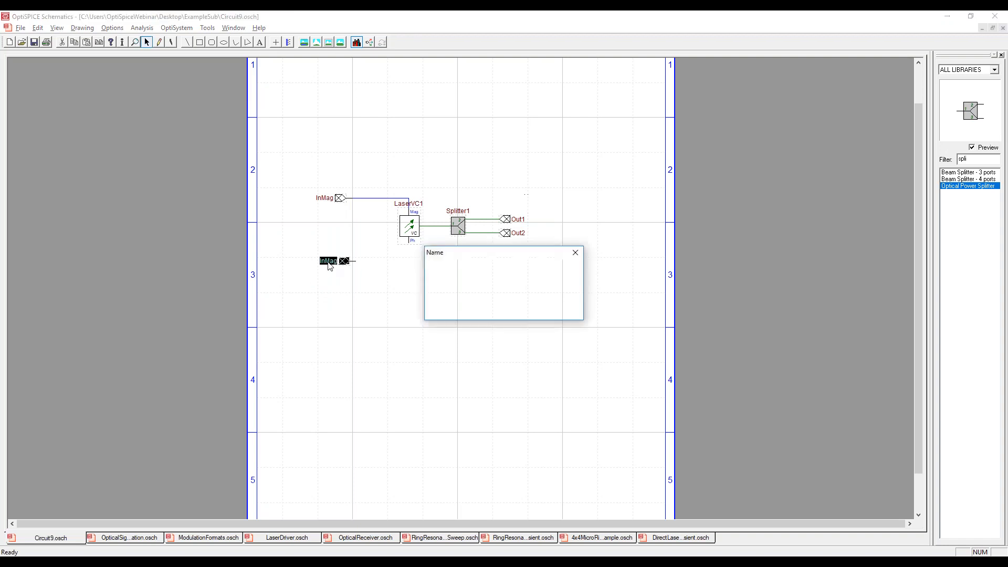
key("End")
key("BackSpace")
key("BackSpace")
key("BackSpace")
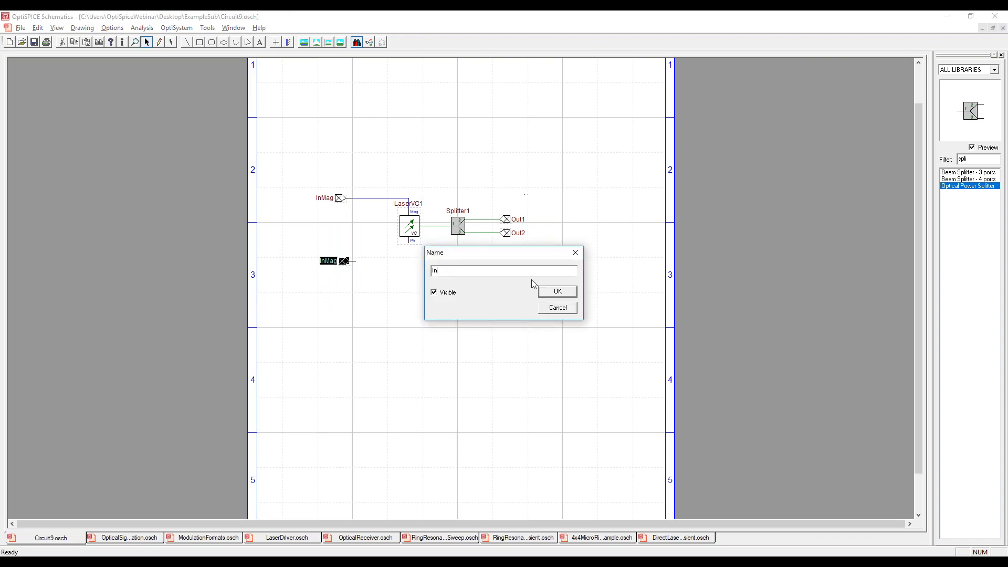
type("Phase")
key("Return")
left_click(488, 271)
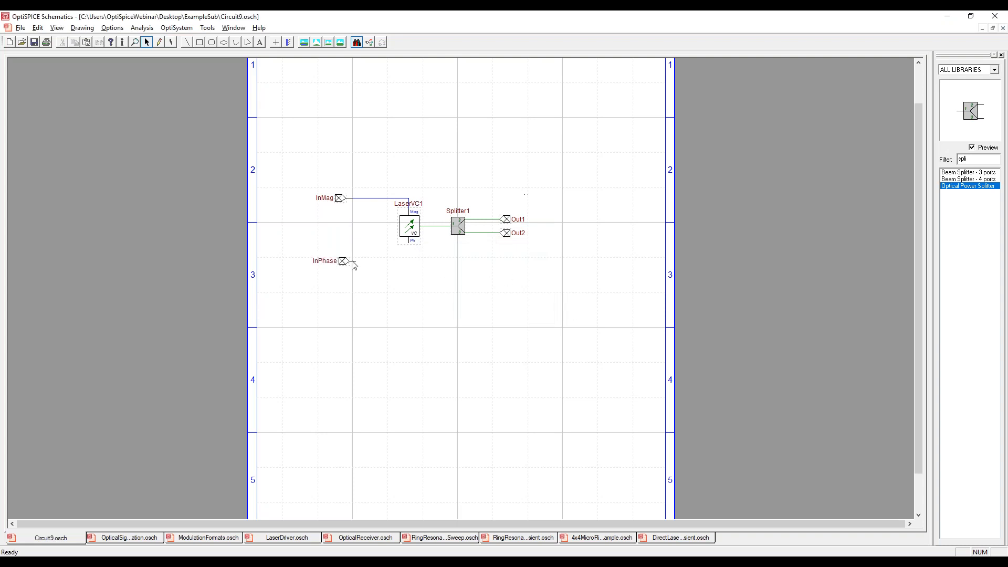
left_click_drag(356, 262, 409, 244)
Clear the part library filter and browse the full parts list.
left_click(149, 45)
key("BackSpace")
left_click_drag(995, 260, 995, 219)
Start creating a subcircuit block, using the already open circuit file Circuit9.osch as its definition.
left_click(113, 29)
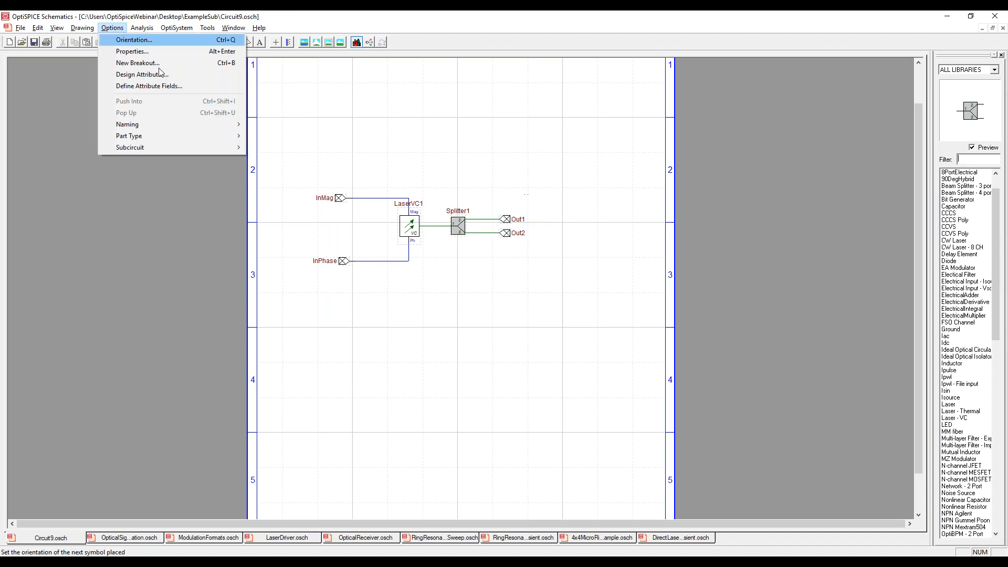
mouse_move(172, 148)
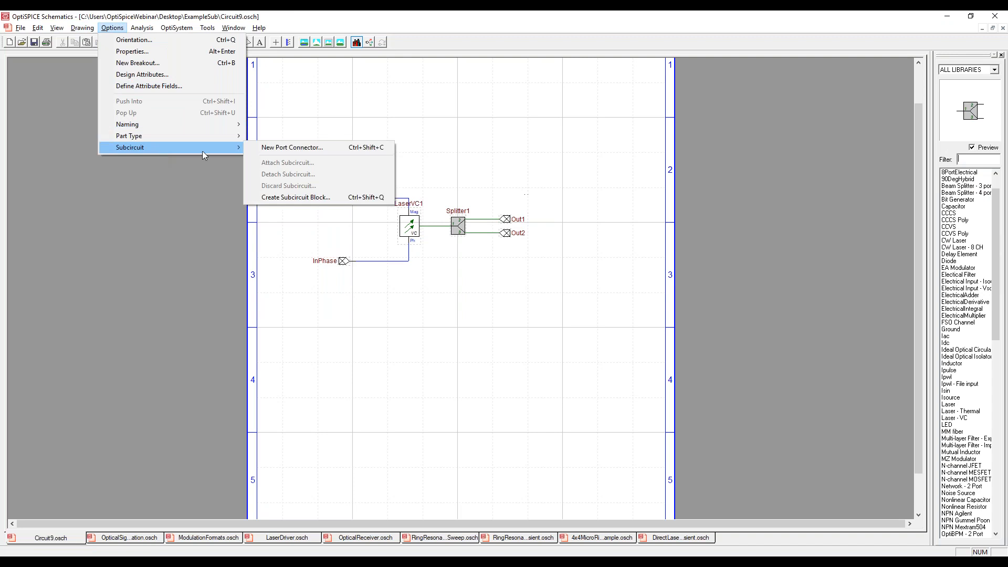
left_click(311, 197)
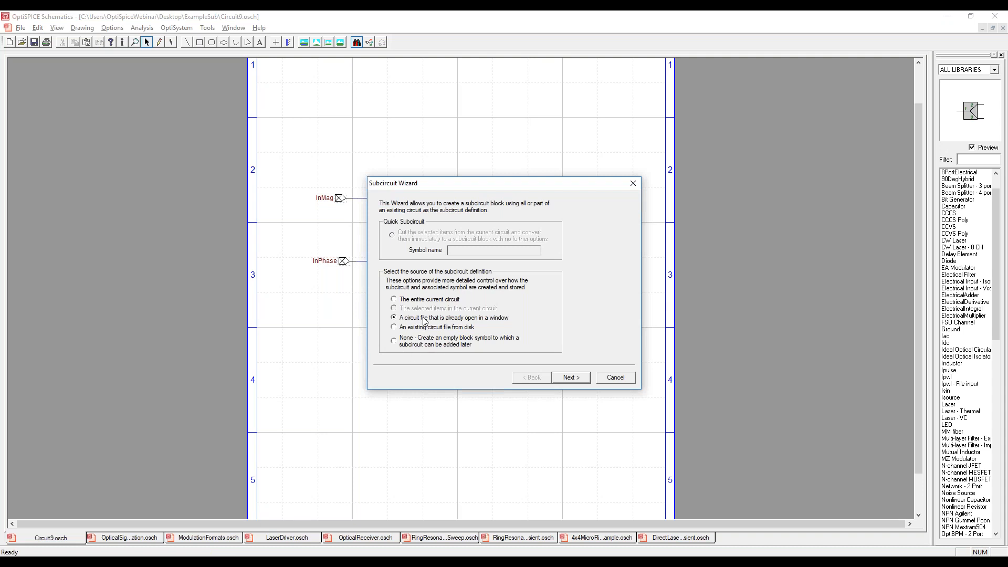
left_click_drag(508, 187, 685, 91)
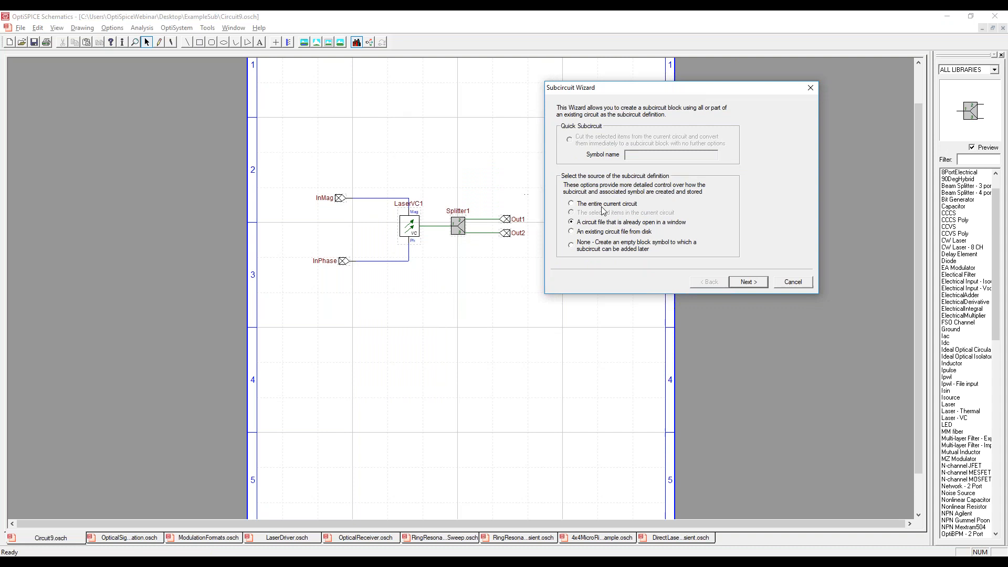
left_click(750, 282)
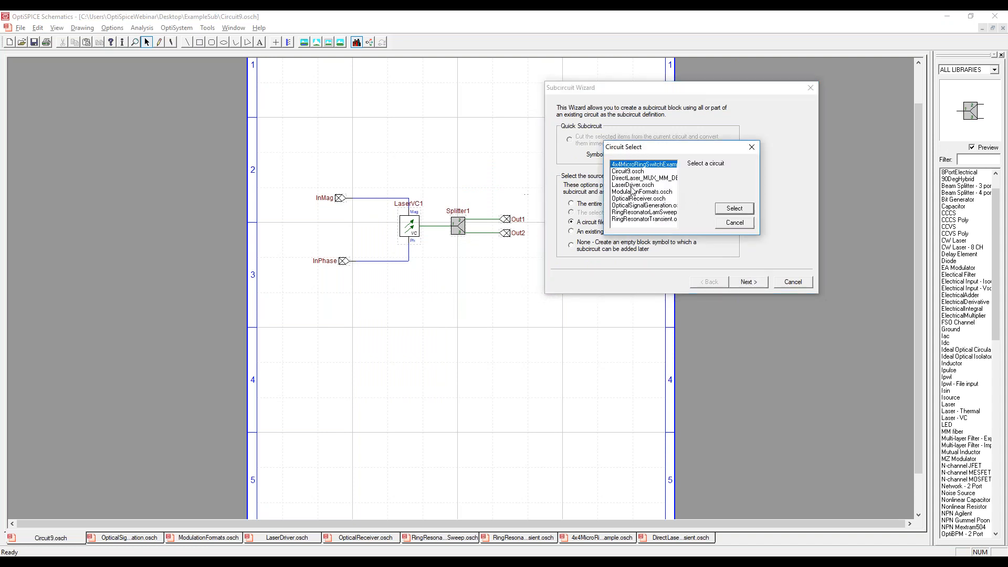
left_click(637, 172)
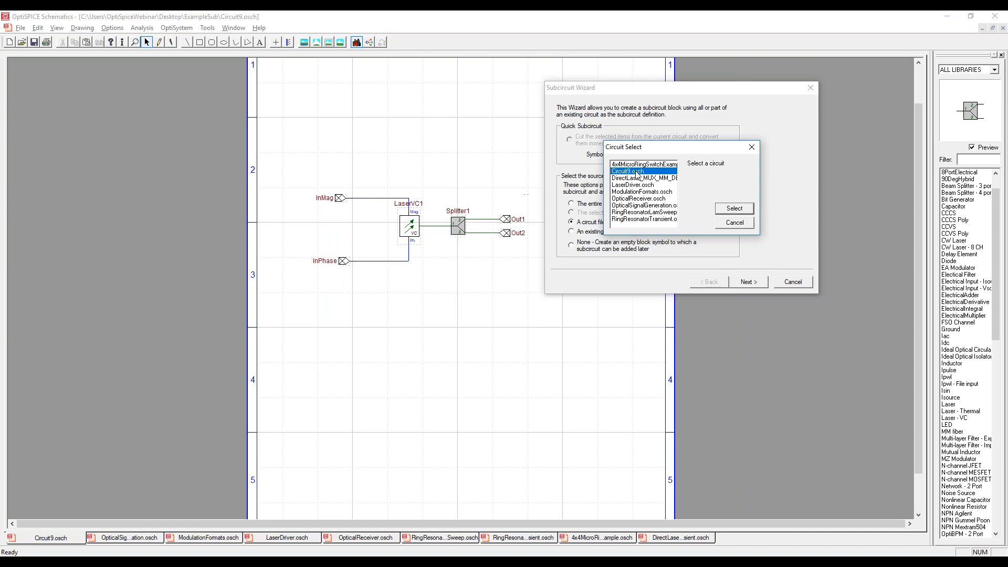
left_click(734, 209)
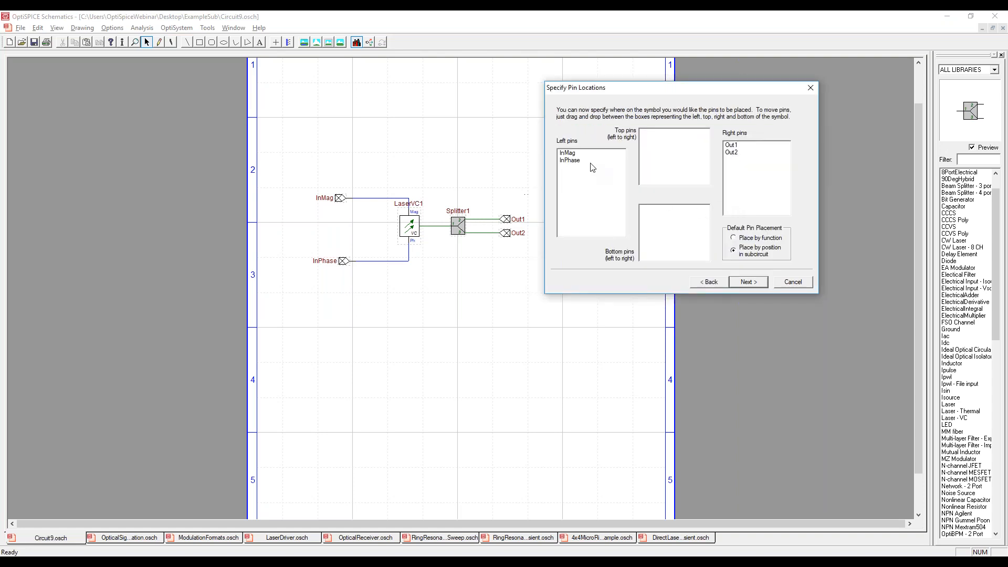
Accept the pin placement with inputs on the left and outputs on the right, and name the symbol MySub1.
left_click(575, 160)
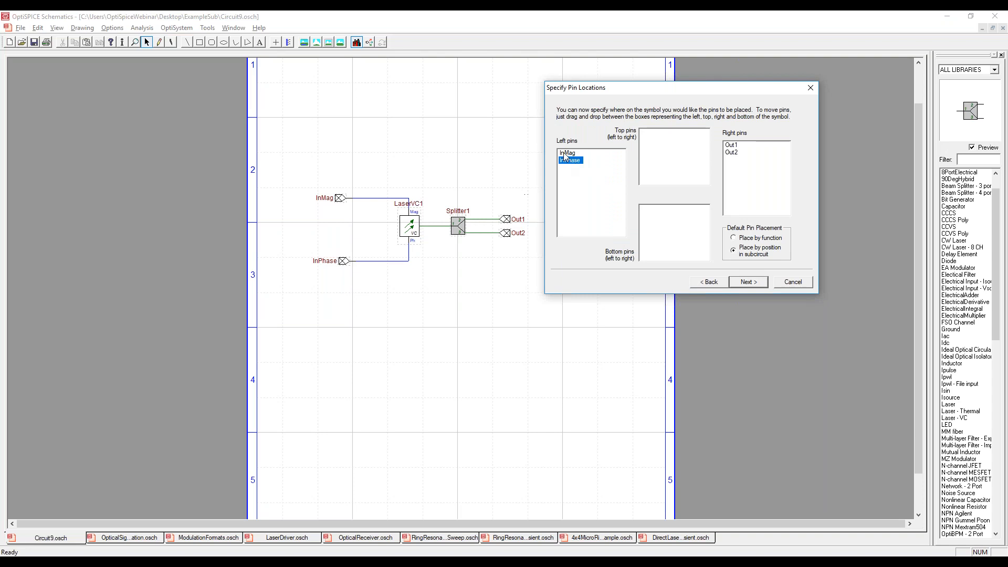
left_click(732, 153)
left_click(747, 282)
left_click(750, 284)
type("MySub1")
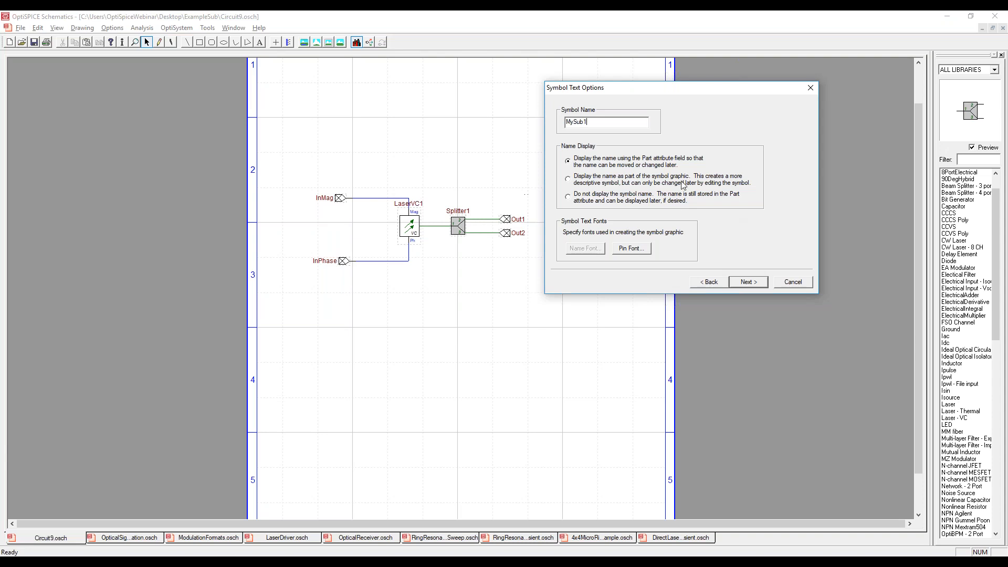
left_click(751, 283)
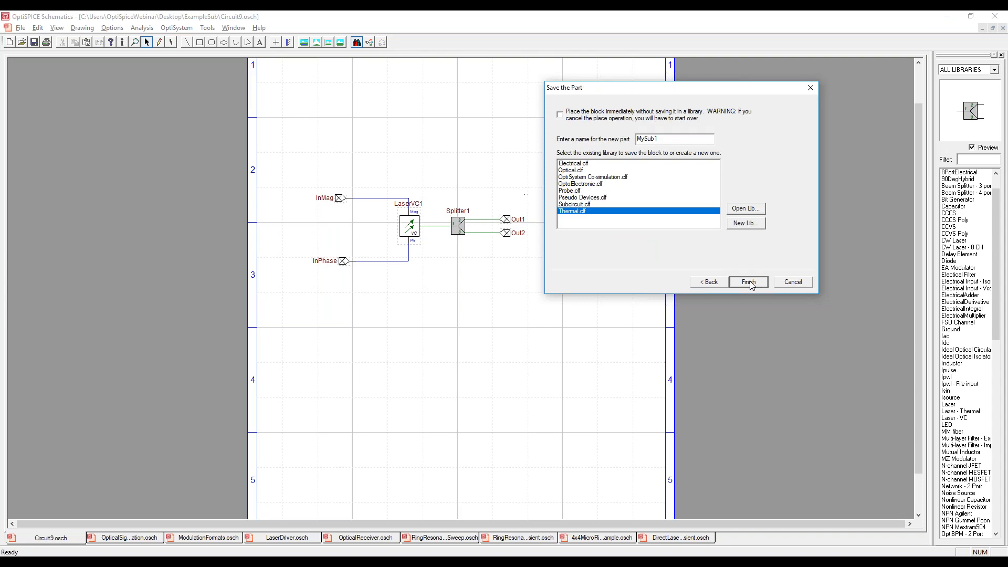
left_click(586, 206)
left_click(586, 198)
left_click(584, 191)
left_click(585, 185)
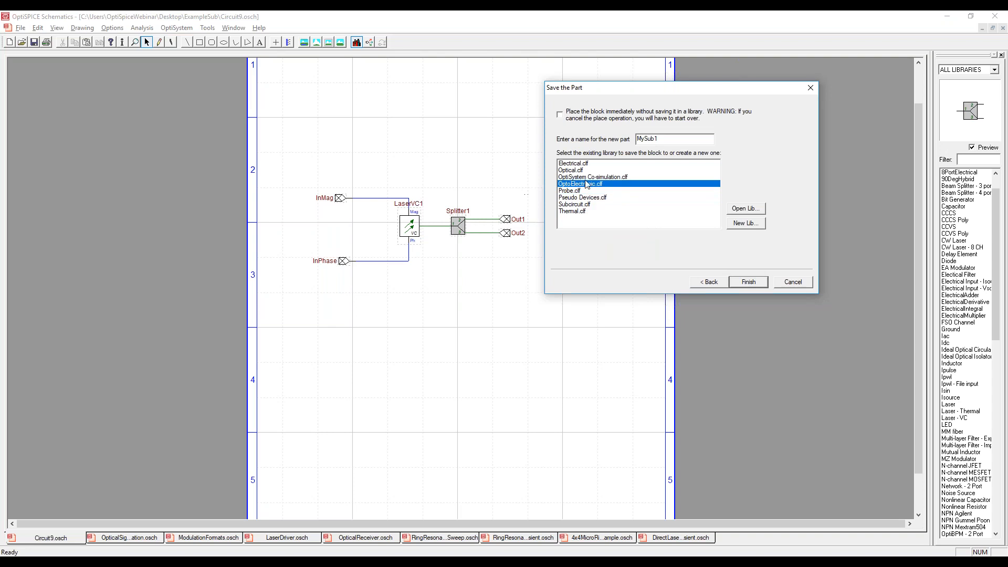
left_click(582, 177)
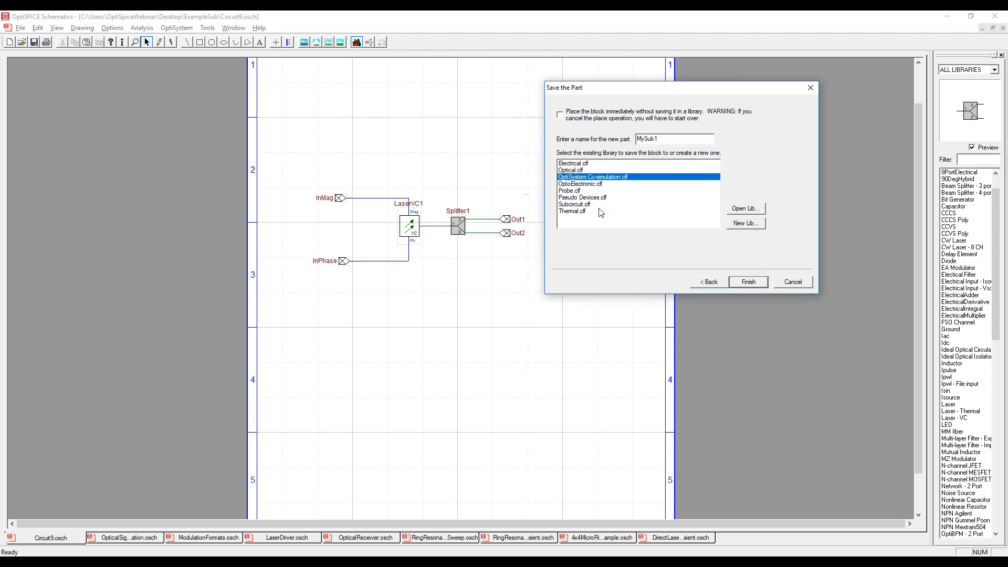
left_click(739, 226)
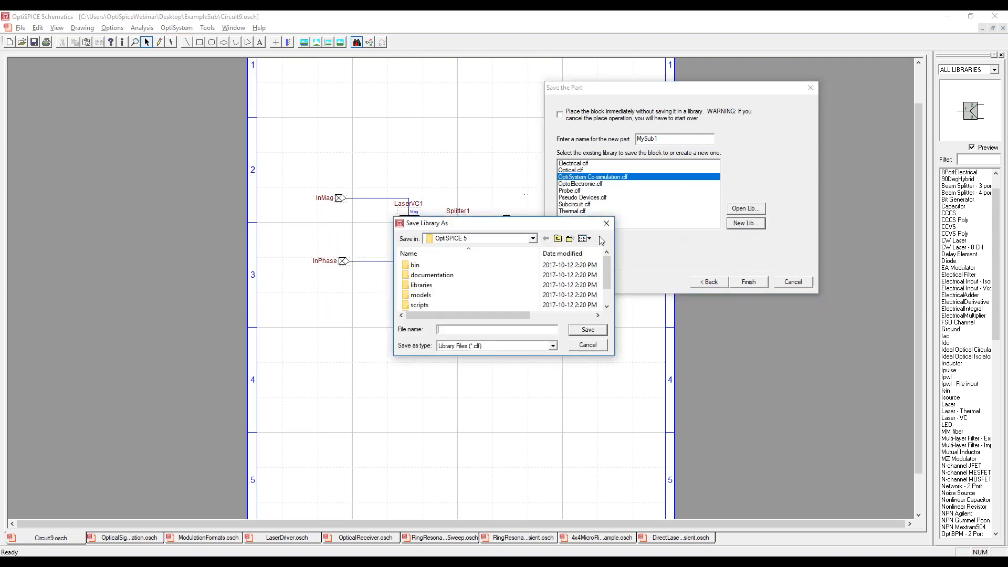
left_click(586, 348)
Create a new library file Mylibrary in the libraries folder and save the MySub1 part to it.
left_click(748, 225)
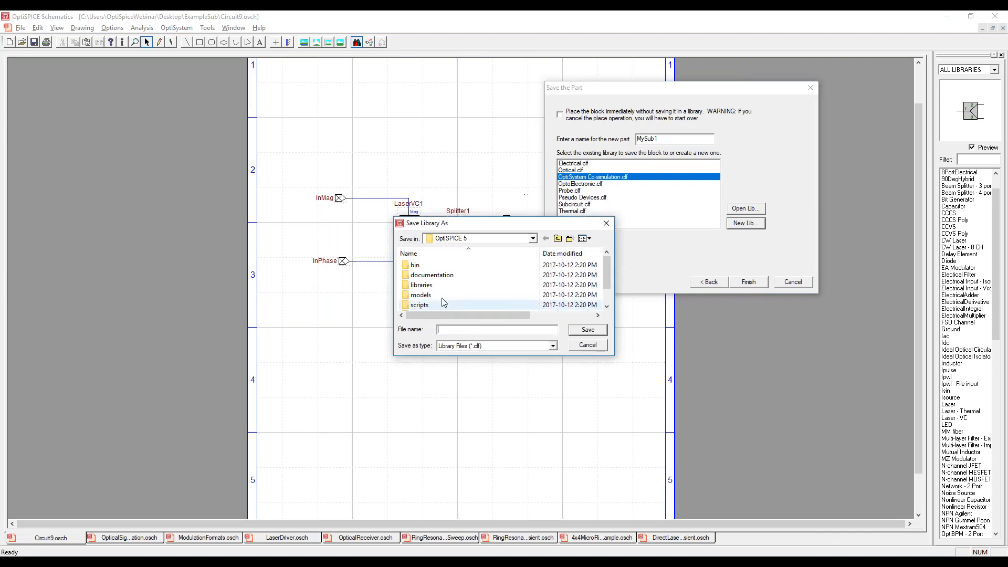
double_click(421, 285)
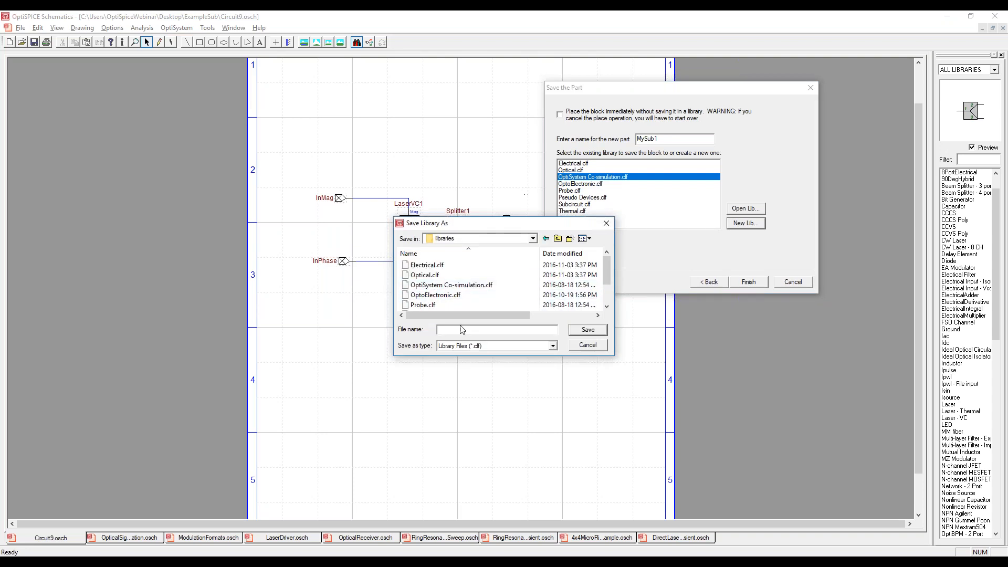
type("Mylibrary")
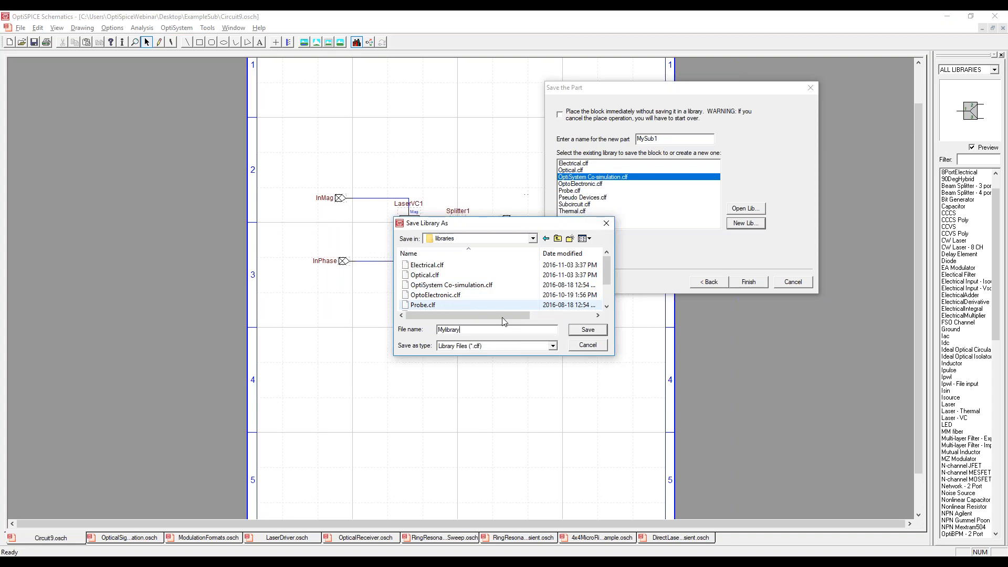
left_click(592, 330)
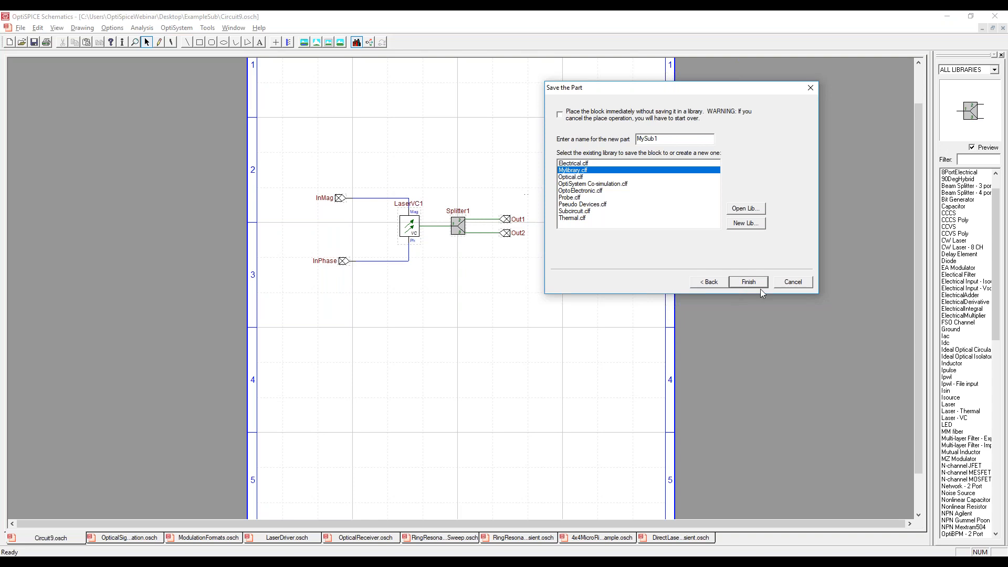
left_click(748, 282)
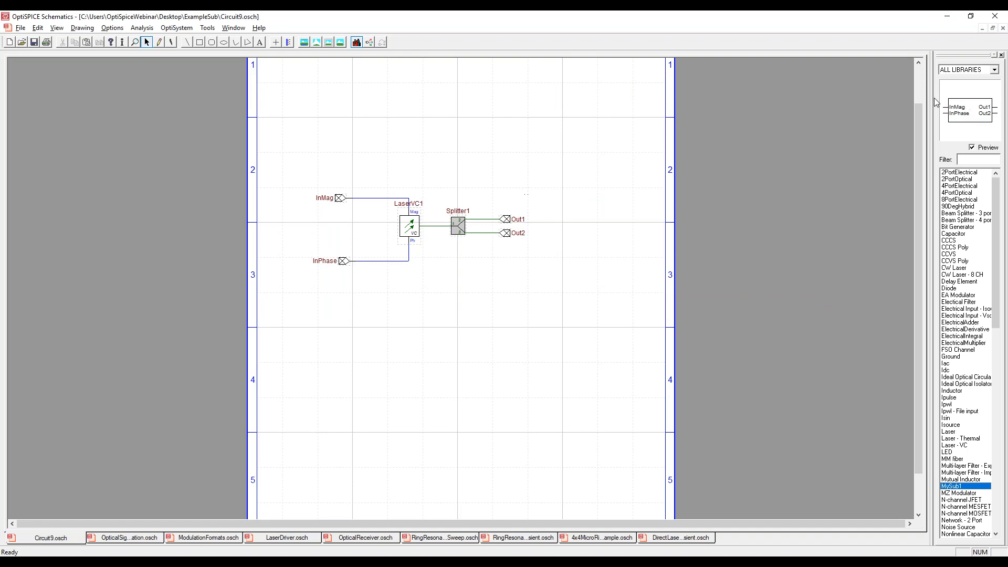
Open the MySub1 library part for editing and inspect its symbol outline.
right_click(952, 485)
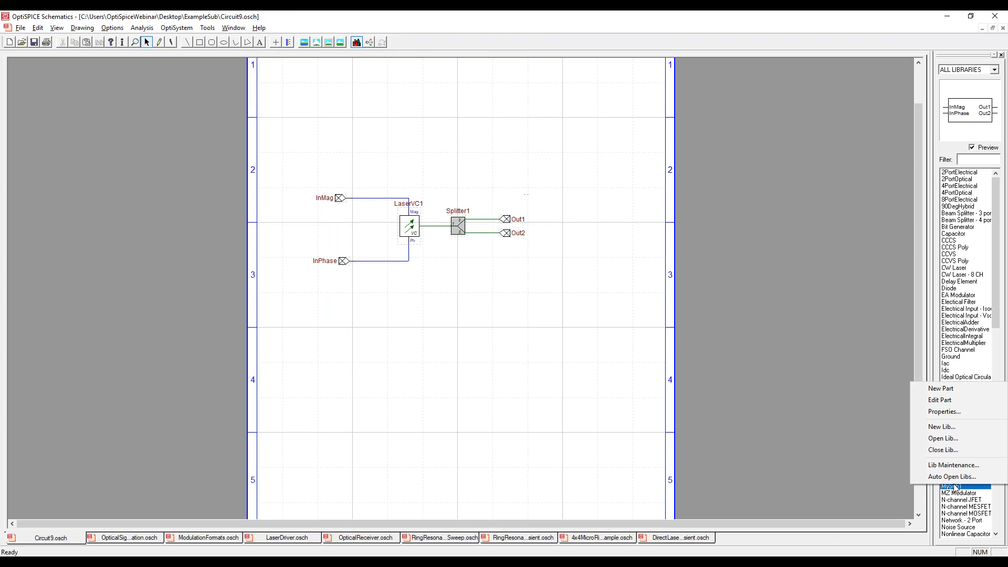
left_click(951, 401)
left_click(510, 348)
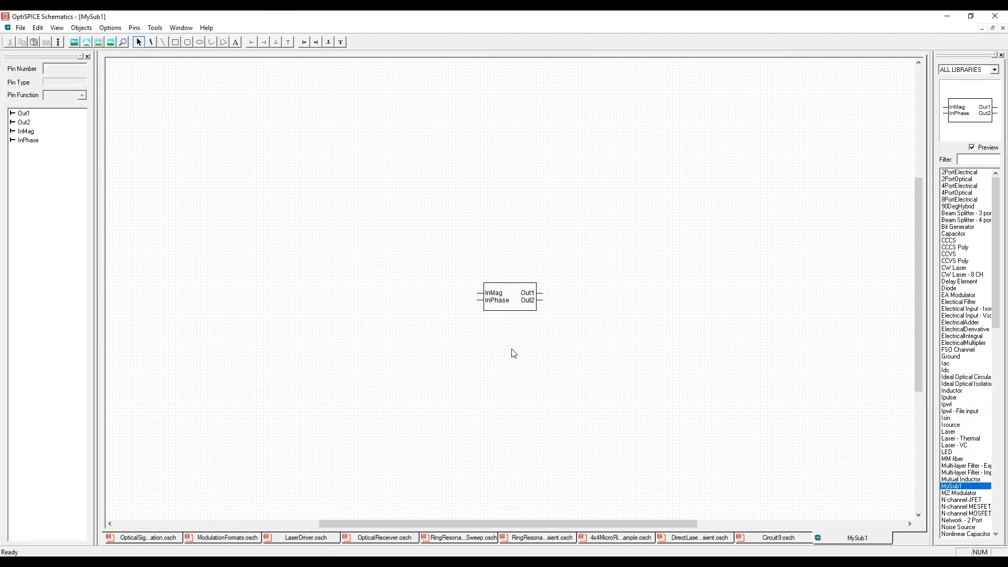
scroll(586, 281, "up", 1)
left_click(519, 278)
mouse_move(563, 277)
left_mouse_down()
mouse_move(551, 277)
mouse_move(562, 280)
left_mouse_up()
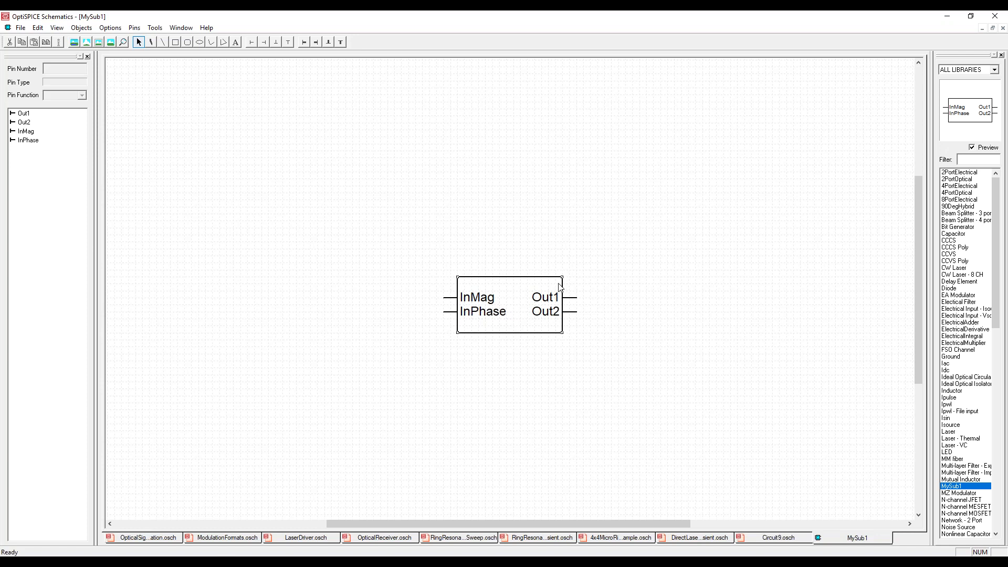
left_click(549, 361)
Set the Type attribute of the MySub1 symbol's Out1 pin to OPTICAL.
left_click(20, 115)
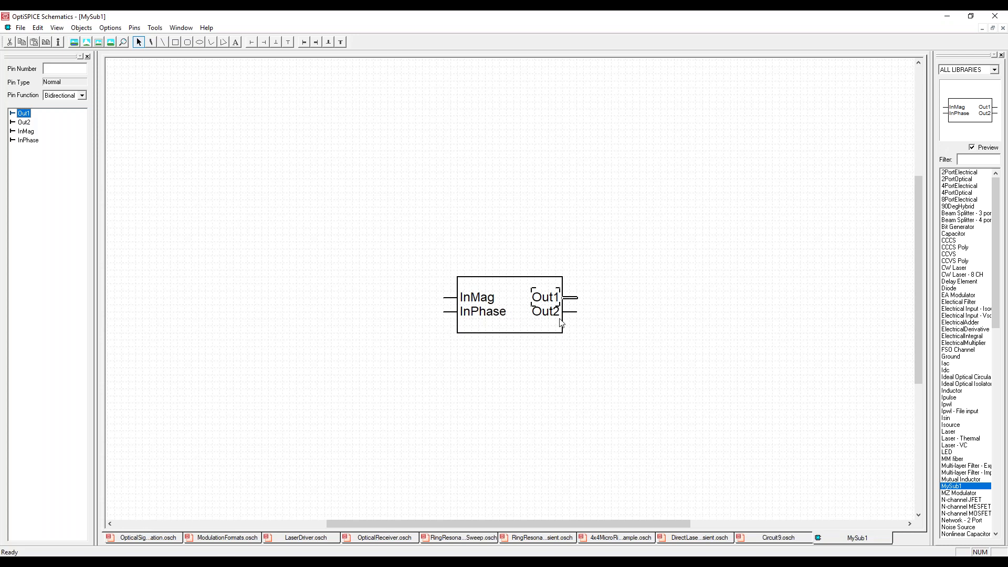
left_click(572, 298)
right_click(572, 297)
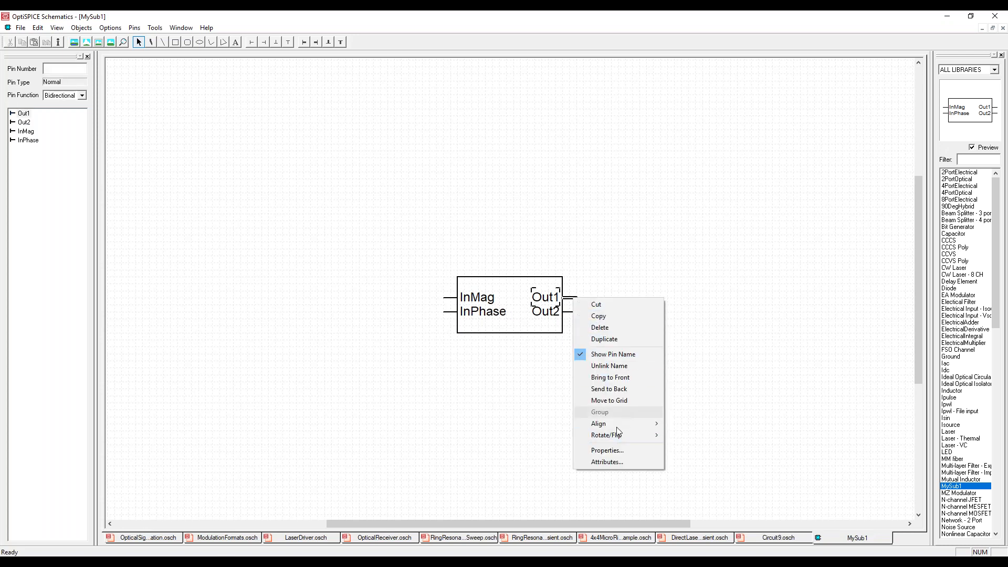
left_click(610, 459)
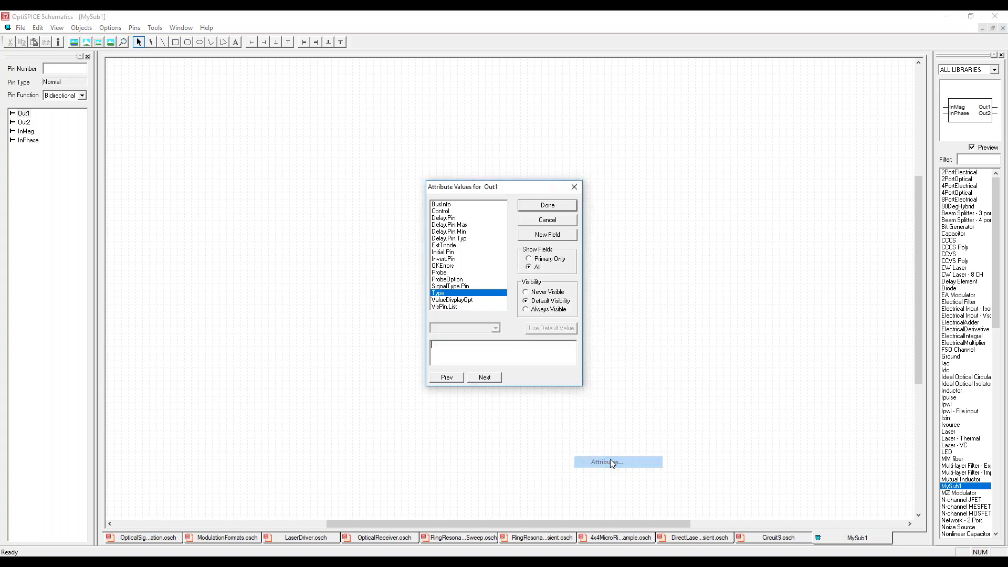
left_click_drag(483, 183, 685, 173)
type("0")
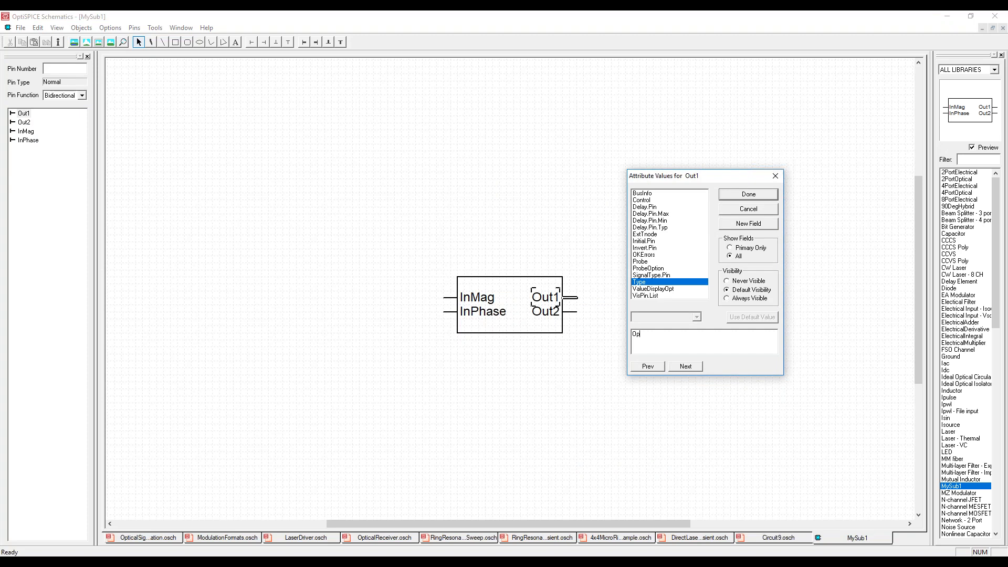
type("PTICAL")
left_click(747, 197)
Set the Out2 pin's Type attribute to OPTICAL and close the MySub1 symbol.
right_click(542, 310)
left_click(583, 311)
right_click(573, 312)
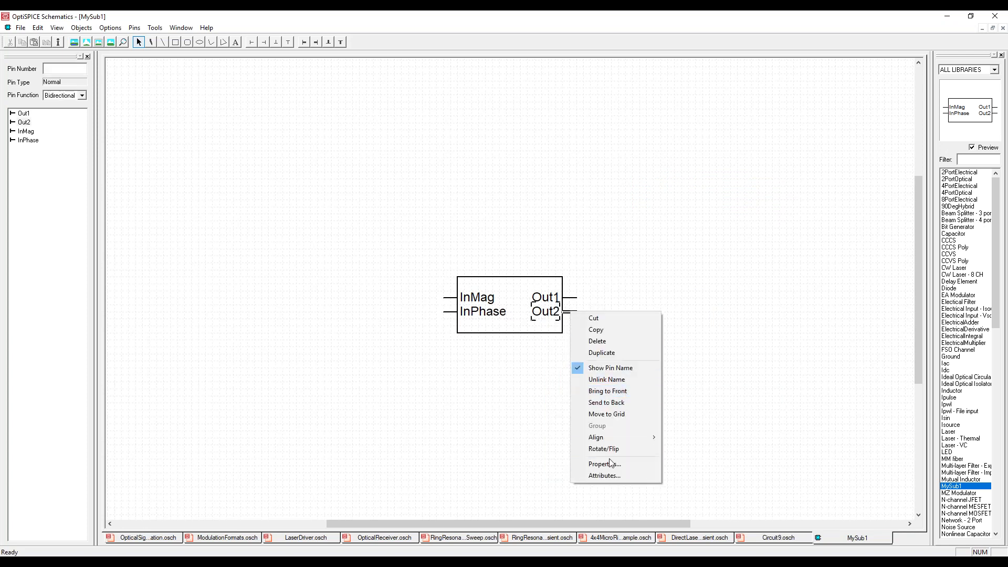
left_click(604, 464)
left_click(581, 357)
right_click(575, 316)
right_click(574, 313)
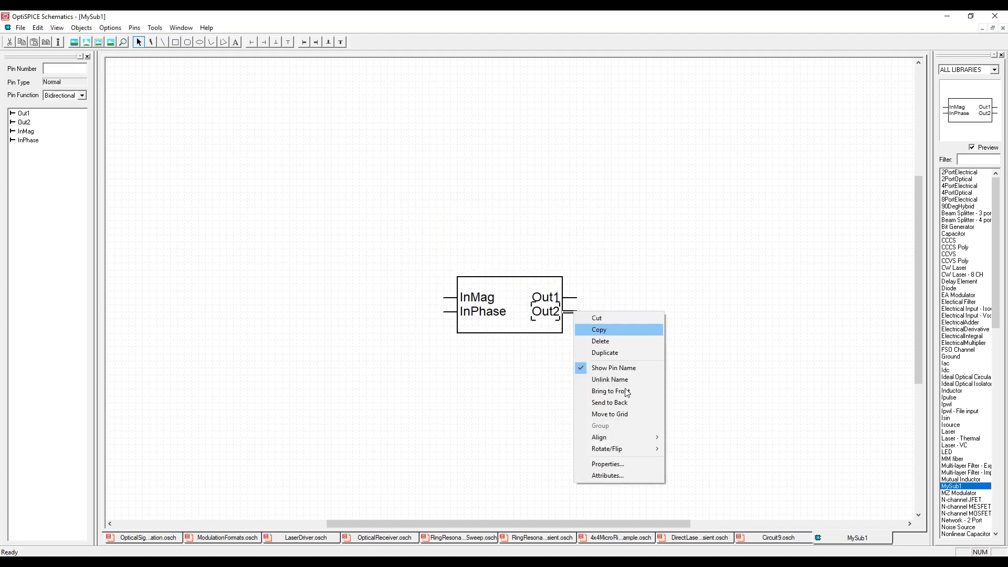
left_click(621, 475)
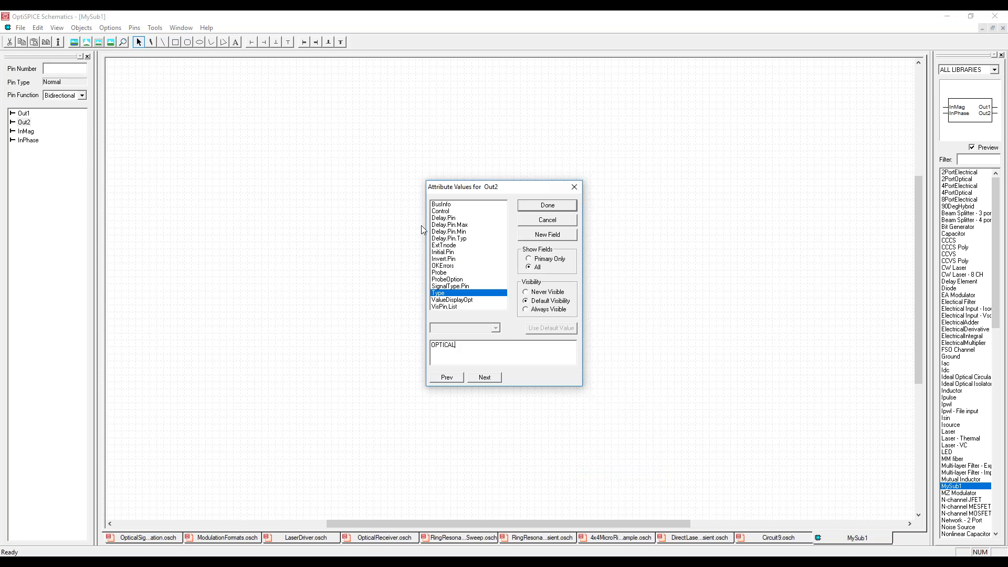
left_click(539, 209)
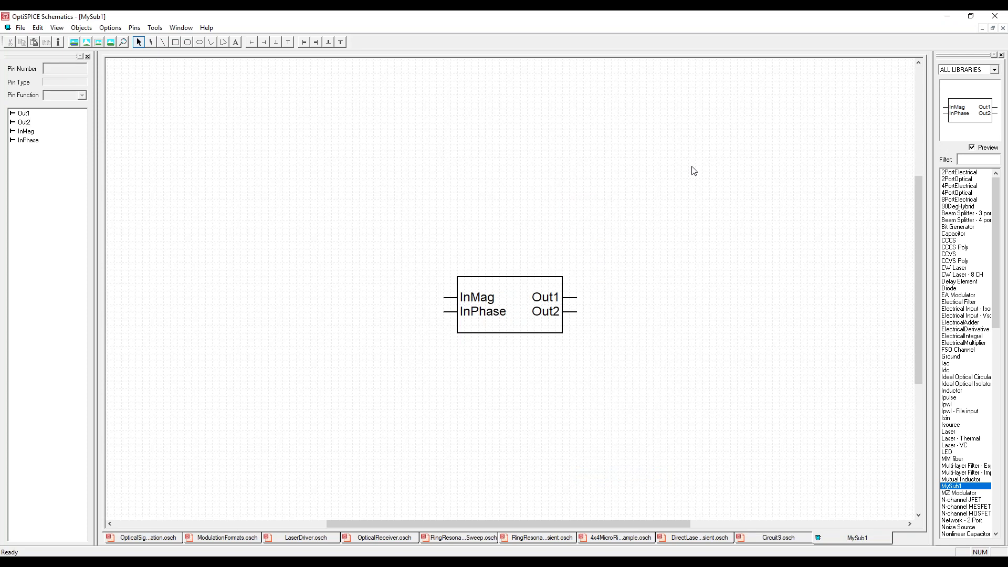
left_click(1002, 28)
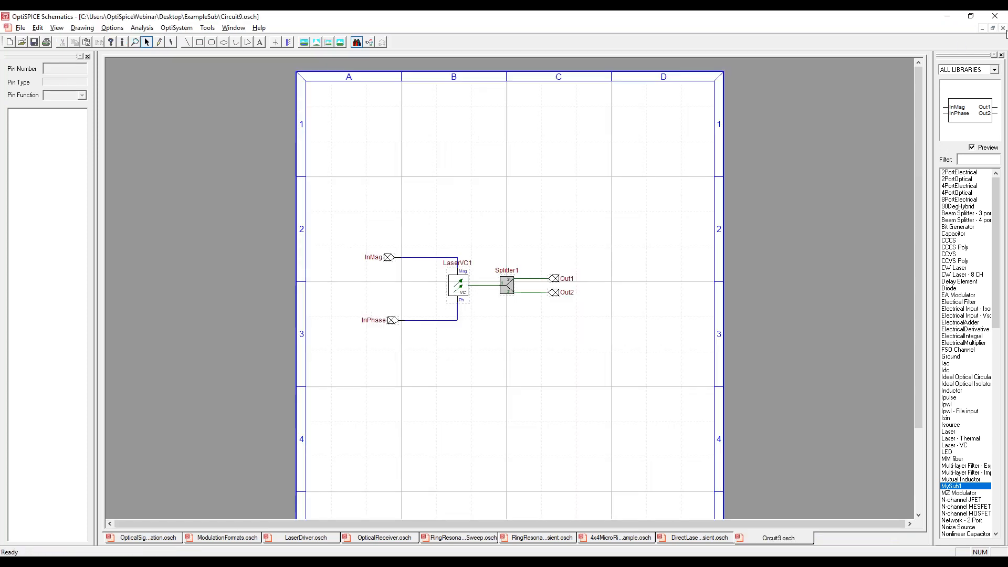
Place a MySub1 block above the laser circuit and draw short wires from its input and output pins.
left_click_drag(951, 486, 494, 173)
left_click_drag(438, 198, 436, 222)
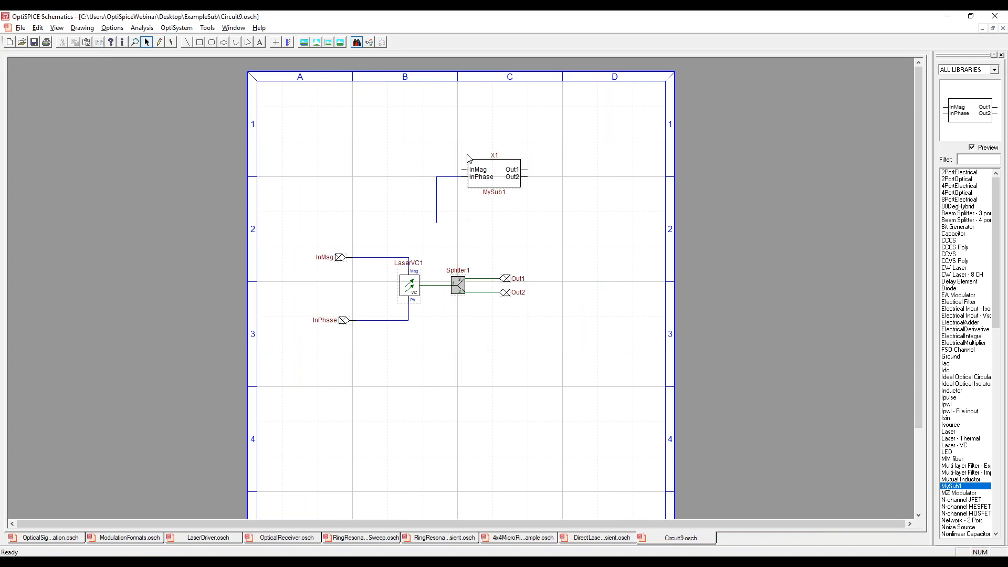
mouse_move(462, 170)
left_mouse_down()
mouse_move(439, 168)
mouse_move(401, 194)
left_mouse_up()
mouse_move(526, 169)
left_mouse_down()
mouse_move(562, 198)
mouse_move(541, 208)
left_mouse_up()
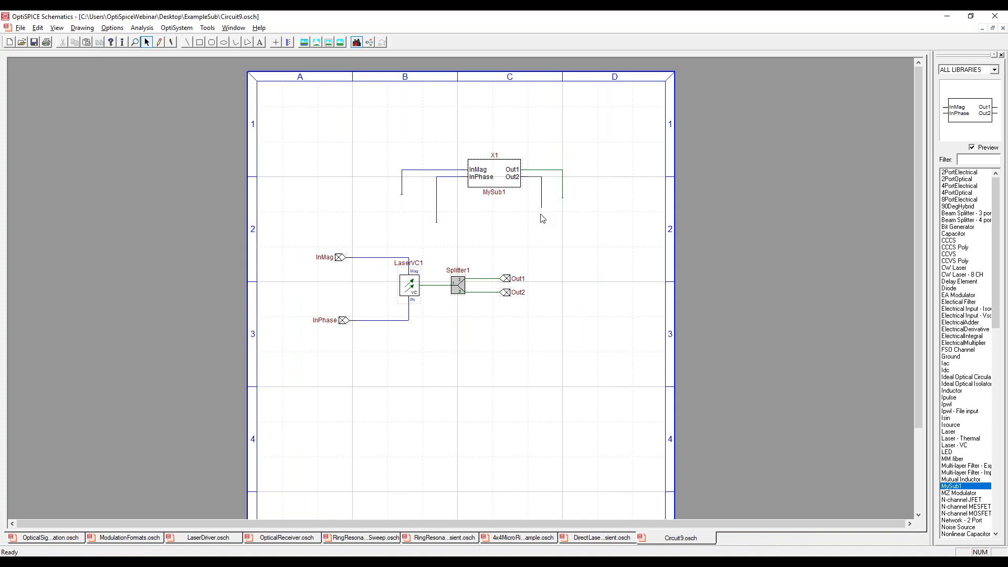